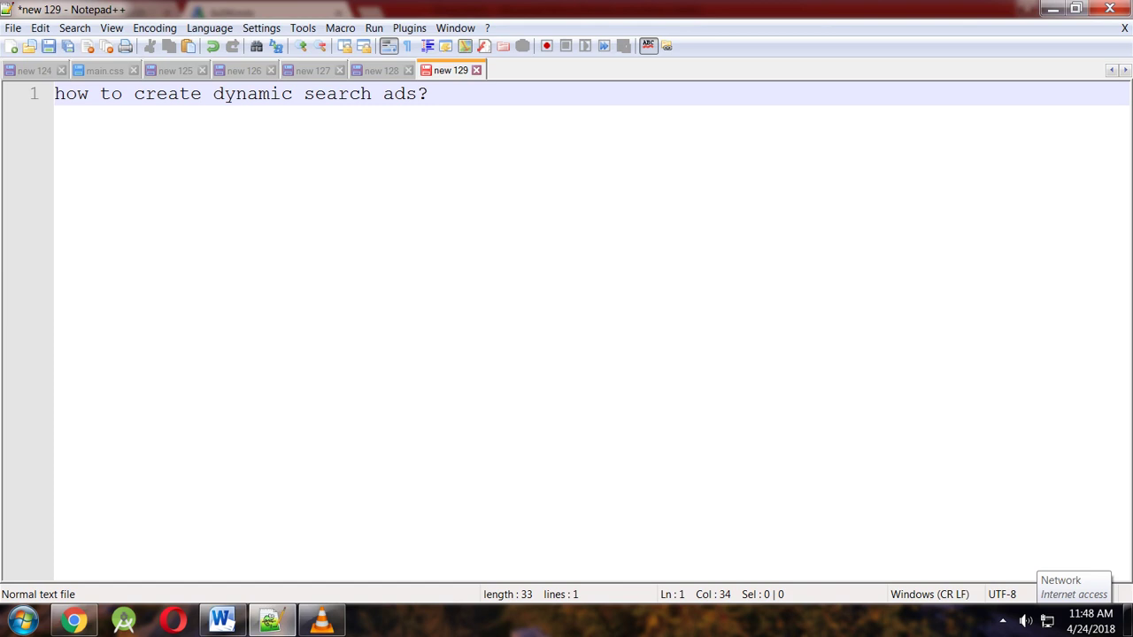
# Switch to AdWords in Chrome and start a new Search campaign with the Website traffic goal
pyautogui.hotkey('alt', 'Tab')
pyautogui.click(153, 438)
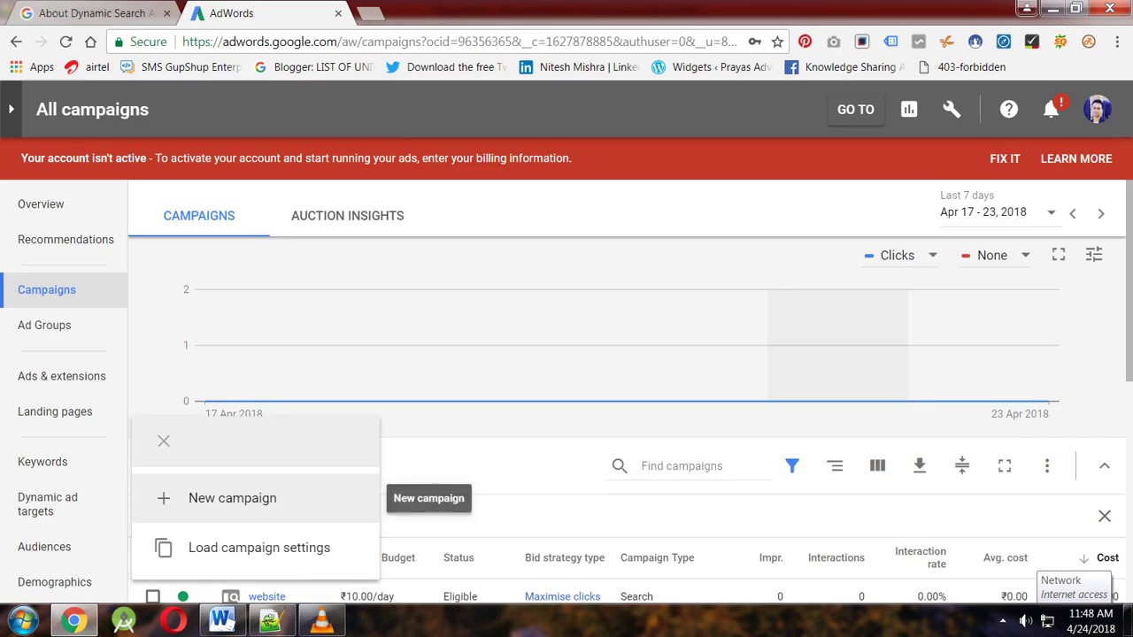
pyautogui.click(232, 497)
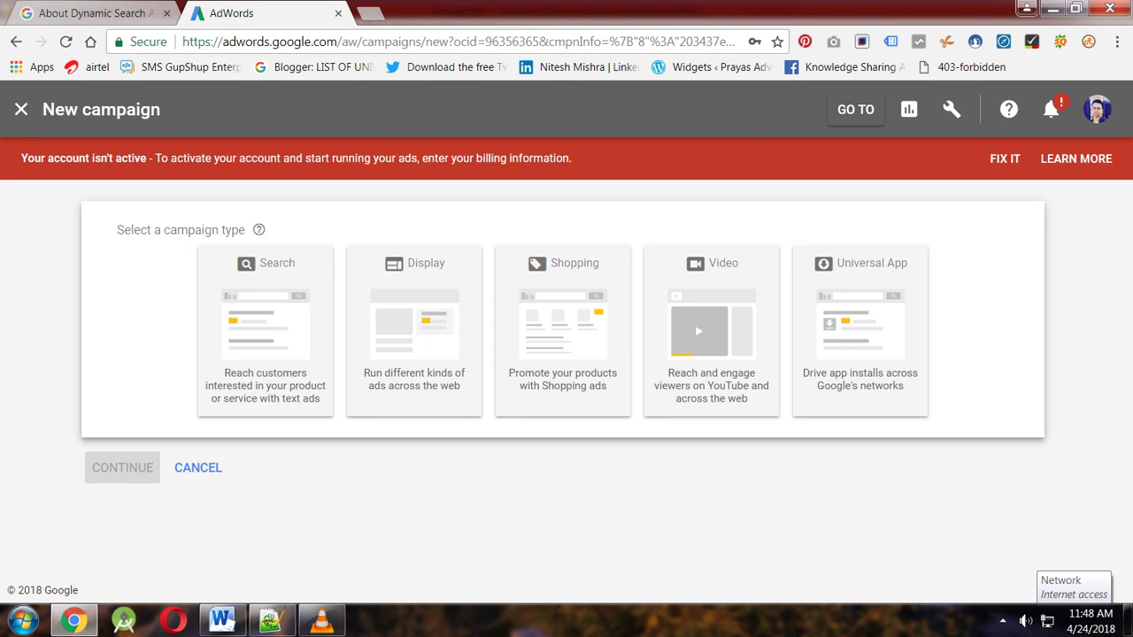
pyautogui.click(265, 331)
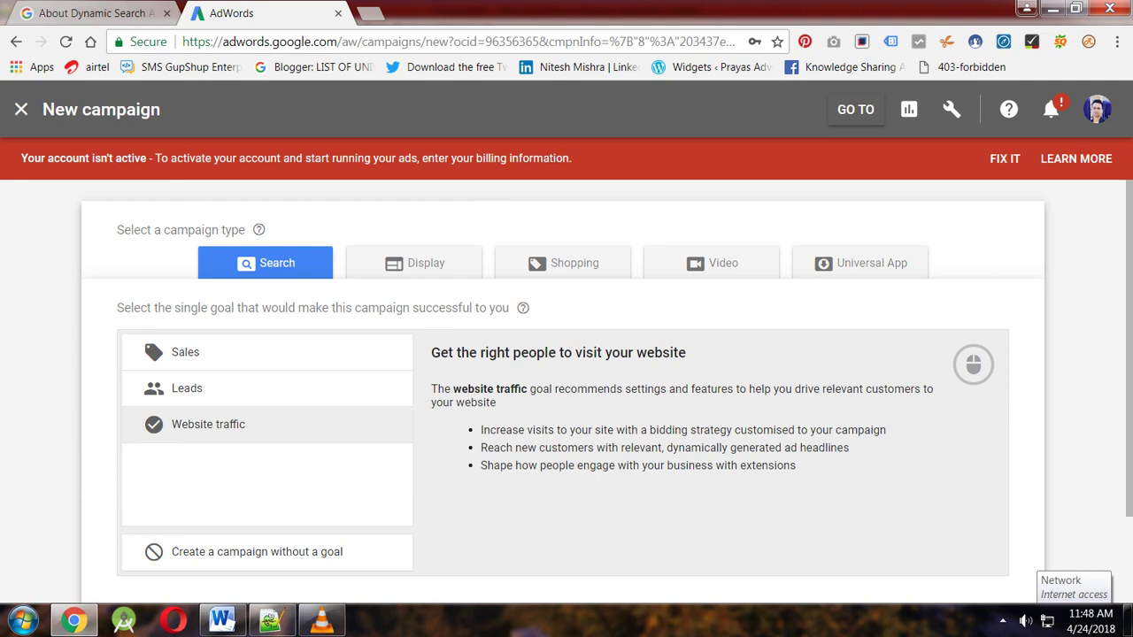
pyautogui.click(208, 425)
pyautogui.scroll(-2, 566, 390)
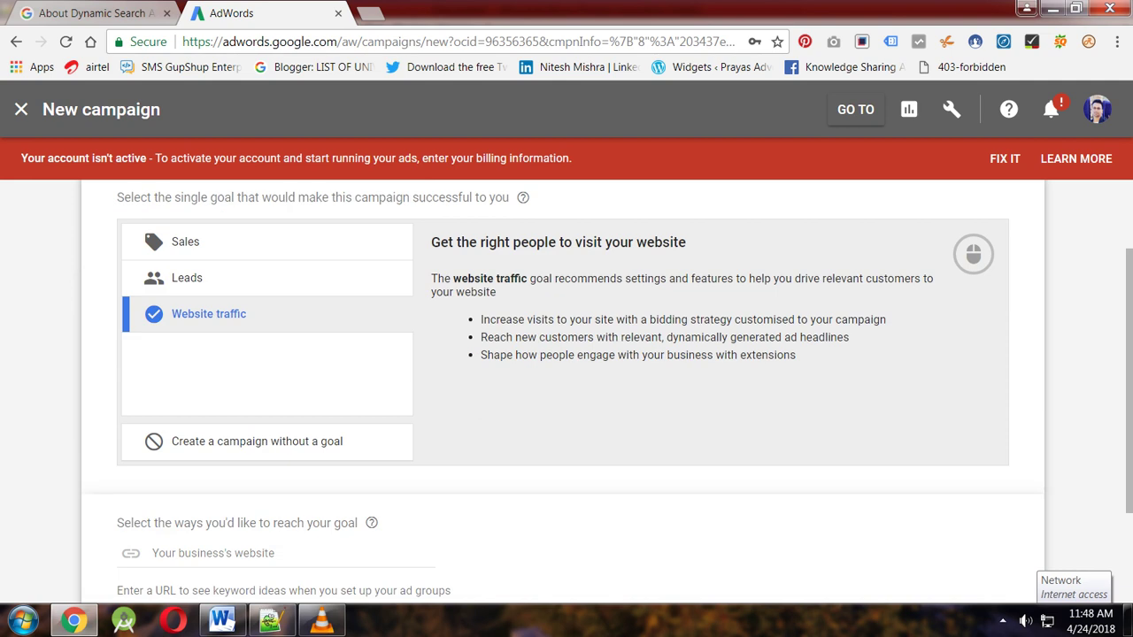
pyautogui.scroll(-1, 566, 390)
pyautogui.click(275, 443)
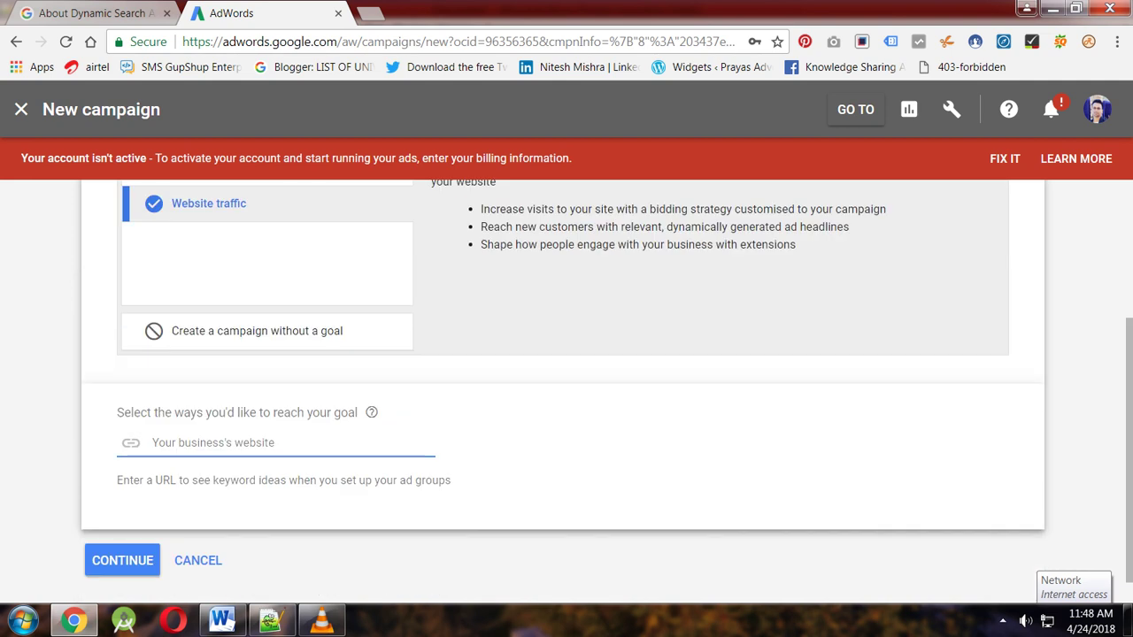
pyautogui.write('http:/')
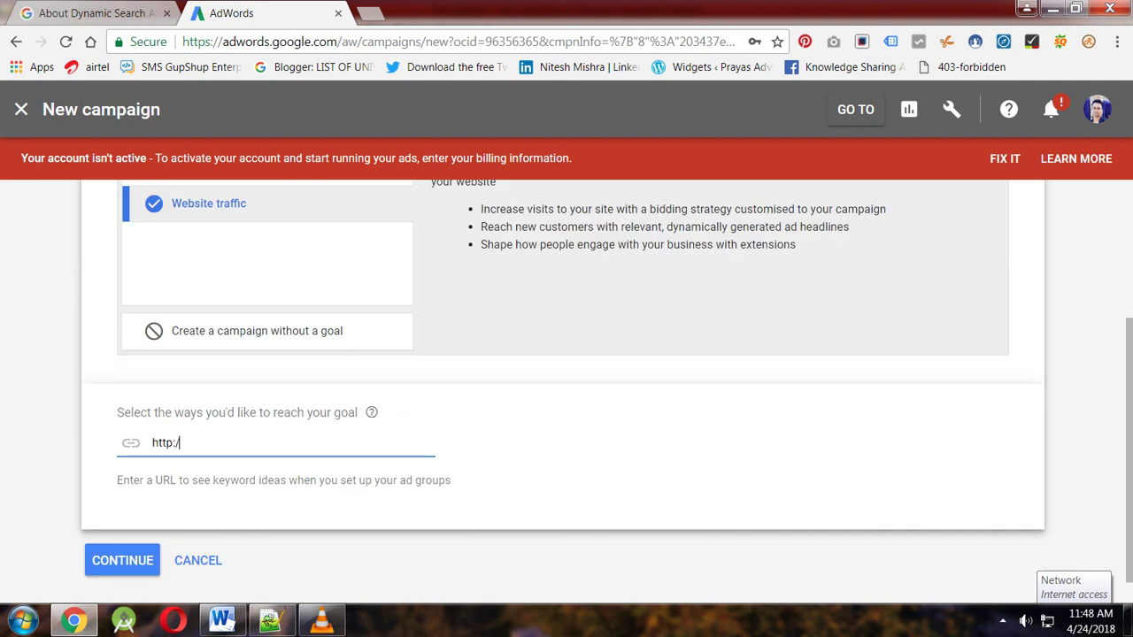
pyautogui.write('/www.vd')
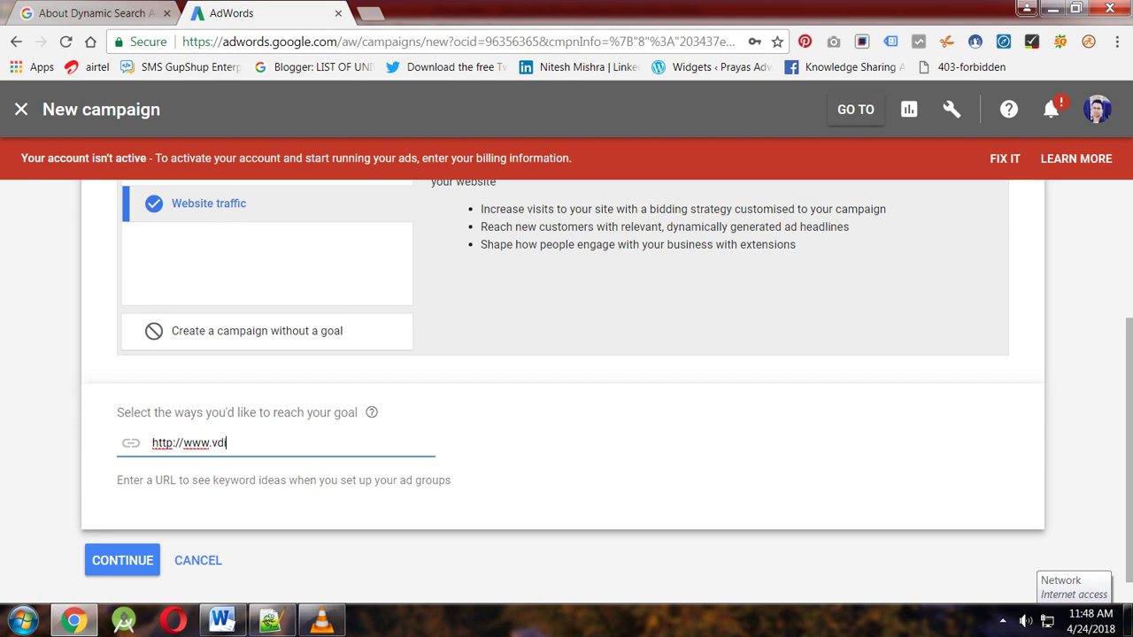
pyautogui.write('igitalmarketing.com')
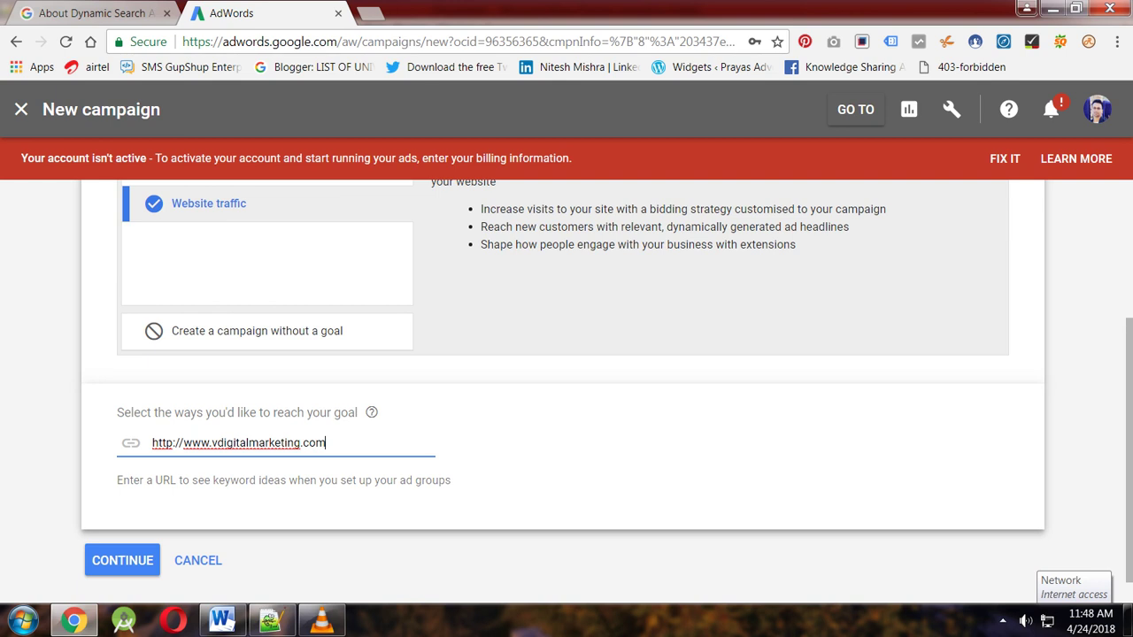
pyautogui.press('Tab')
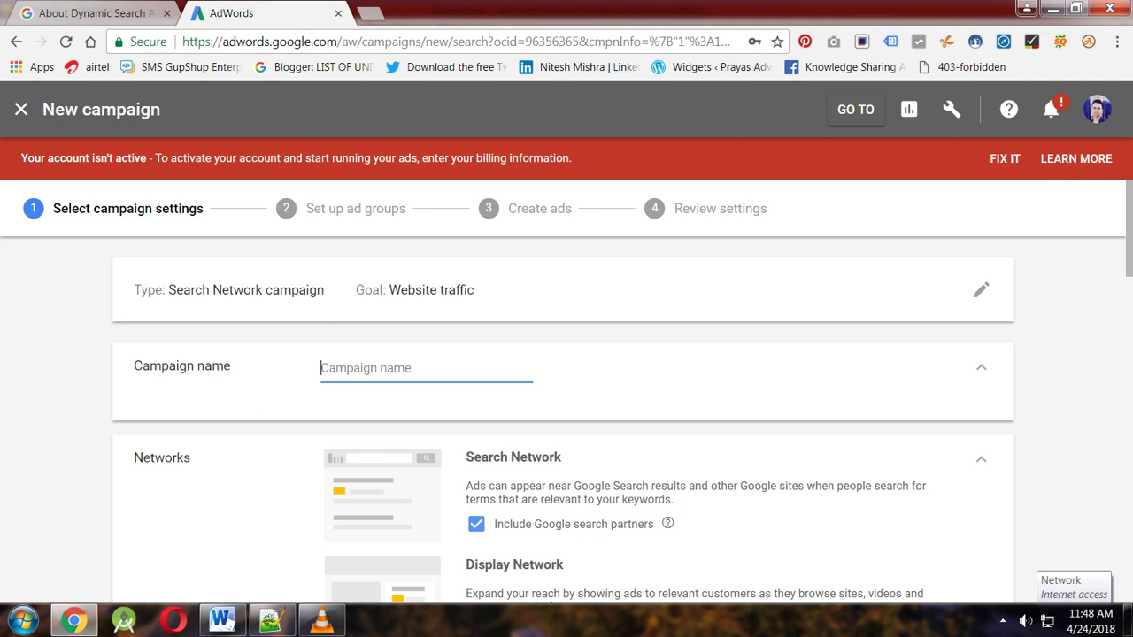
# Name the campaign "vdigital Dynamic search" and exclude the Google Display Network
pyautogui.write('vdig')
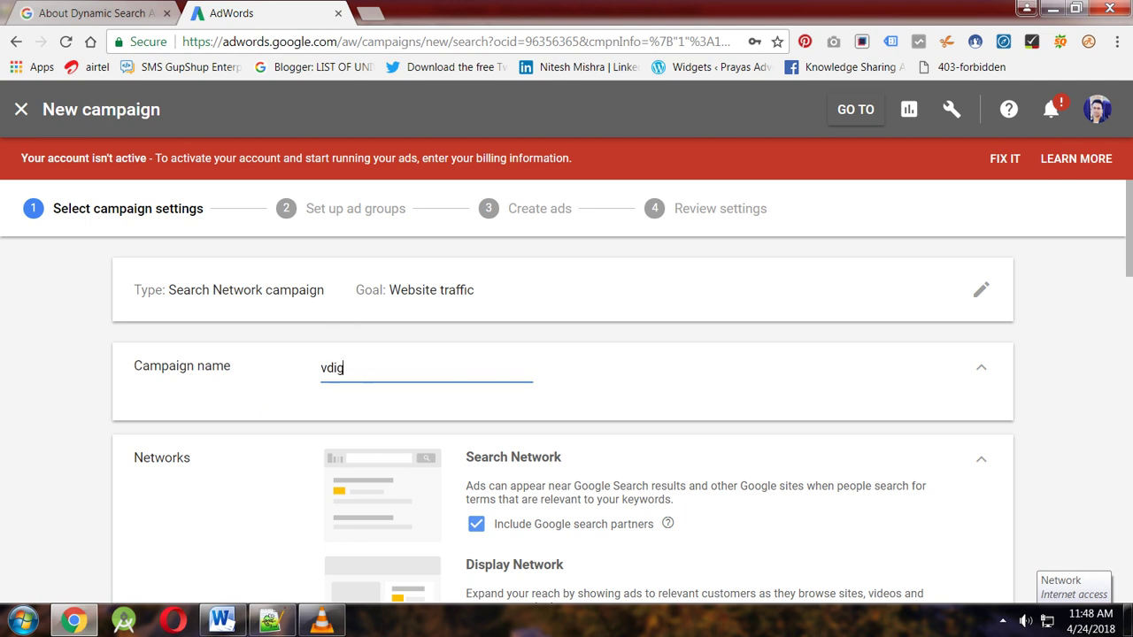
pyautogui.write('ital Dynamic search')
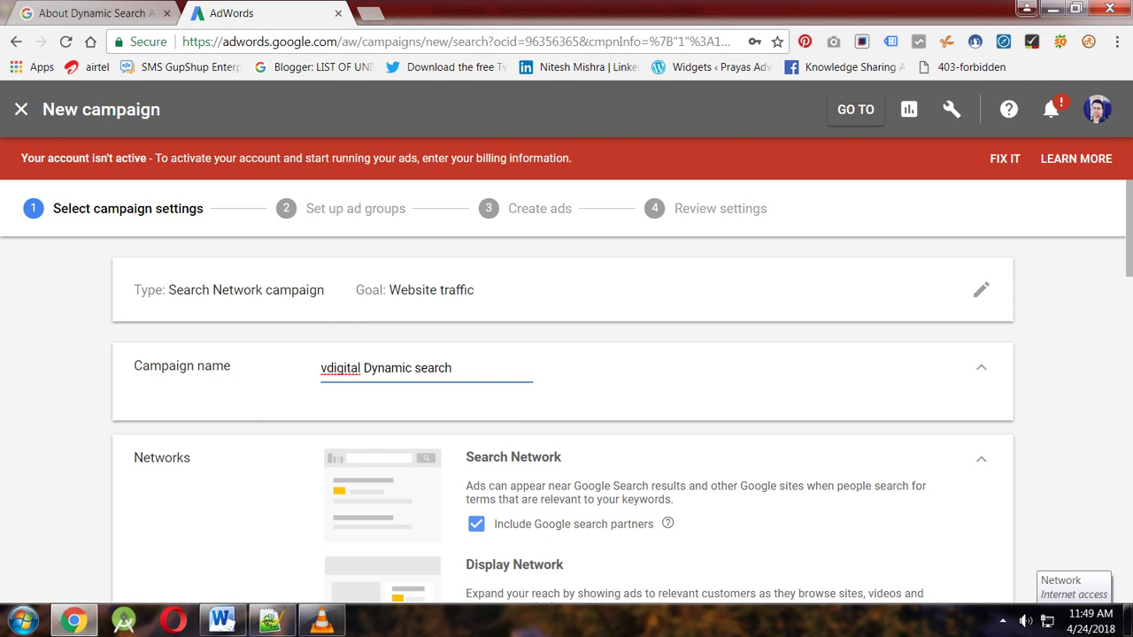
pyautogui.scroll(-1, 567, 398)
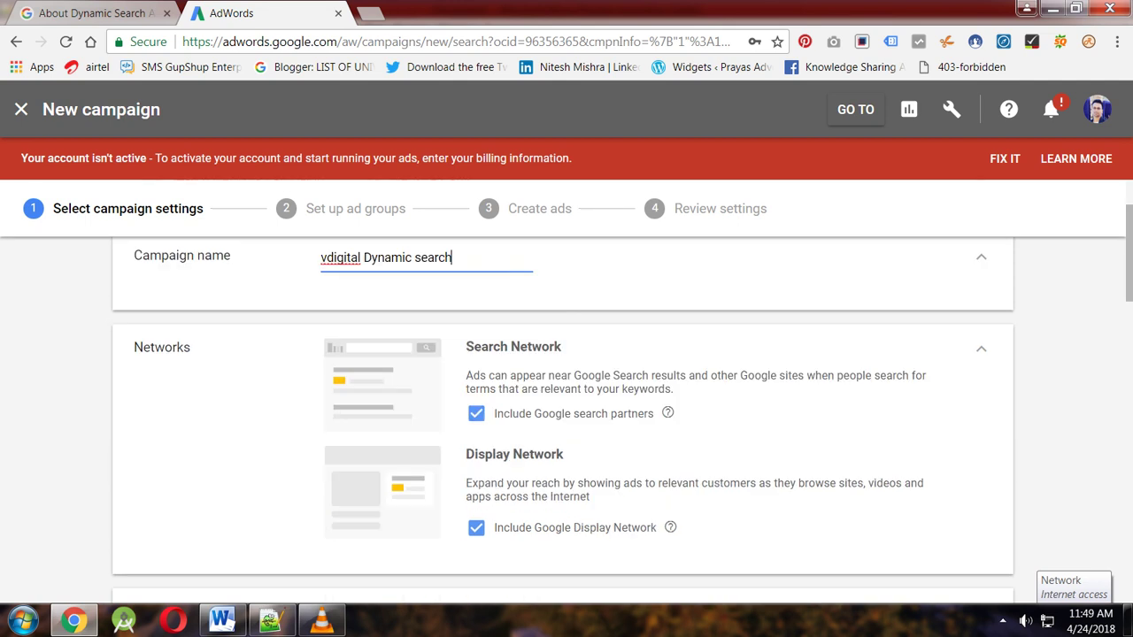
pyautogui.scroll(-1, 567, 398)
pyautogui.click(476, 418)
pyautogui.scroll(1, 476, 418)
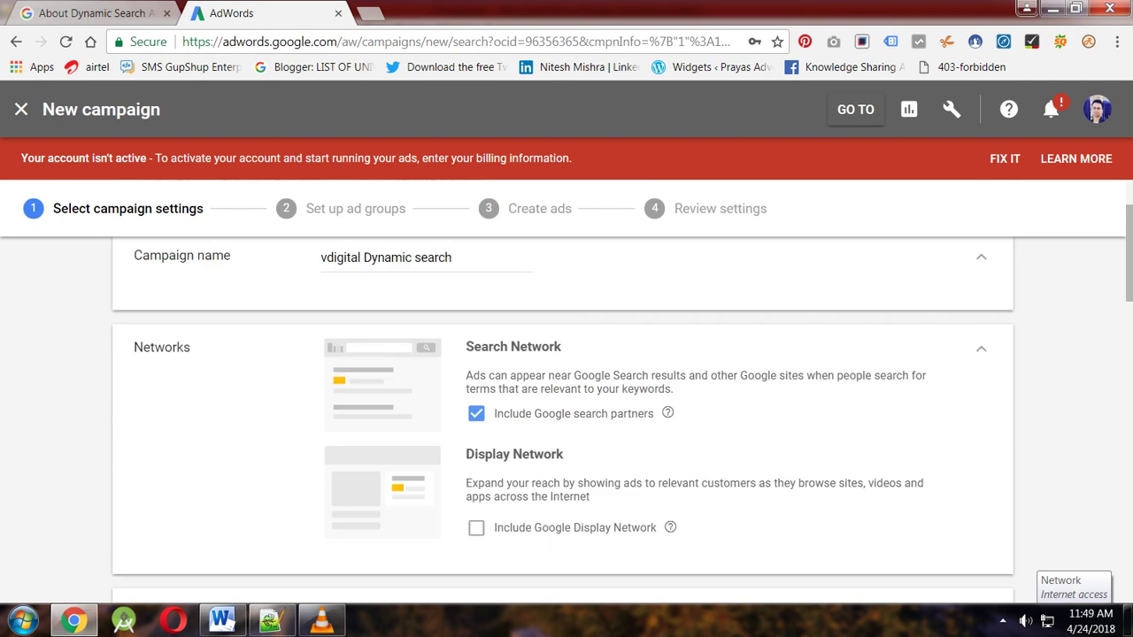
# Target a 20 mi radius around Andheri East, Mumbai, Maharashtra and save the location
pyautogui.scroll(-2, 567, 399)
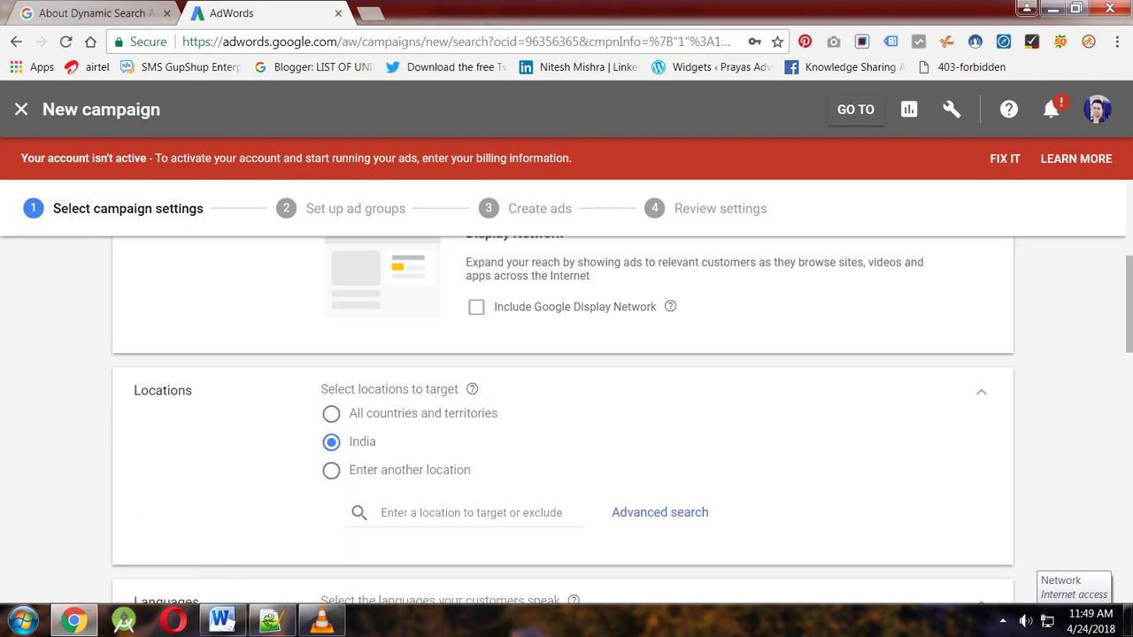
pyautogui.click(660, 512)
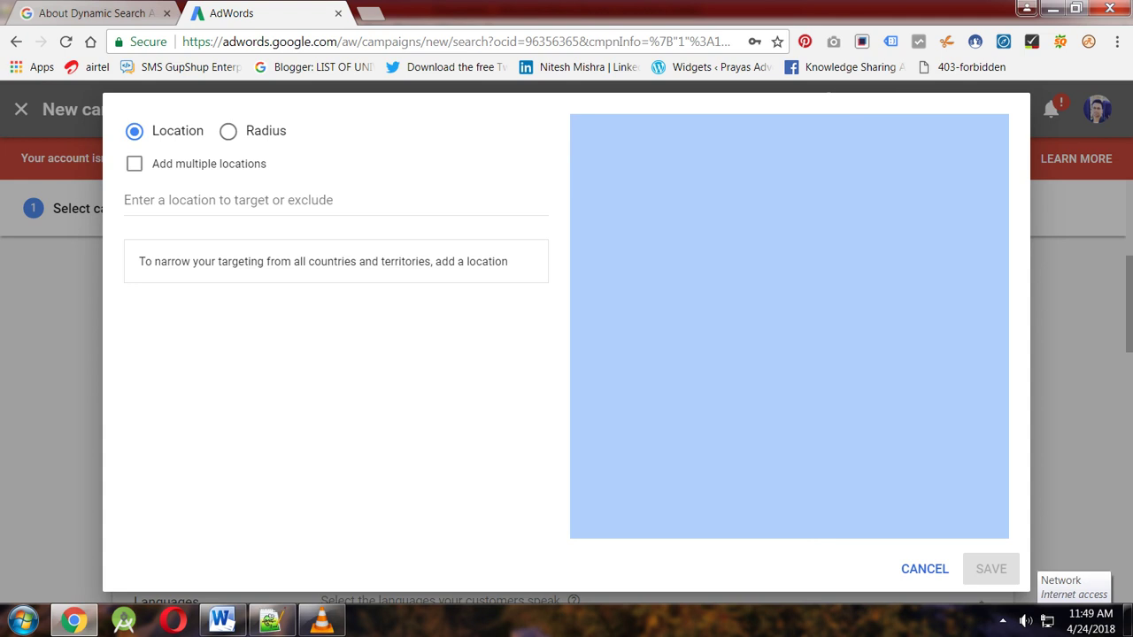
pyautogui.click(228, 131)
pyautogui.click(251, 200)
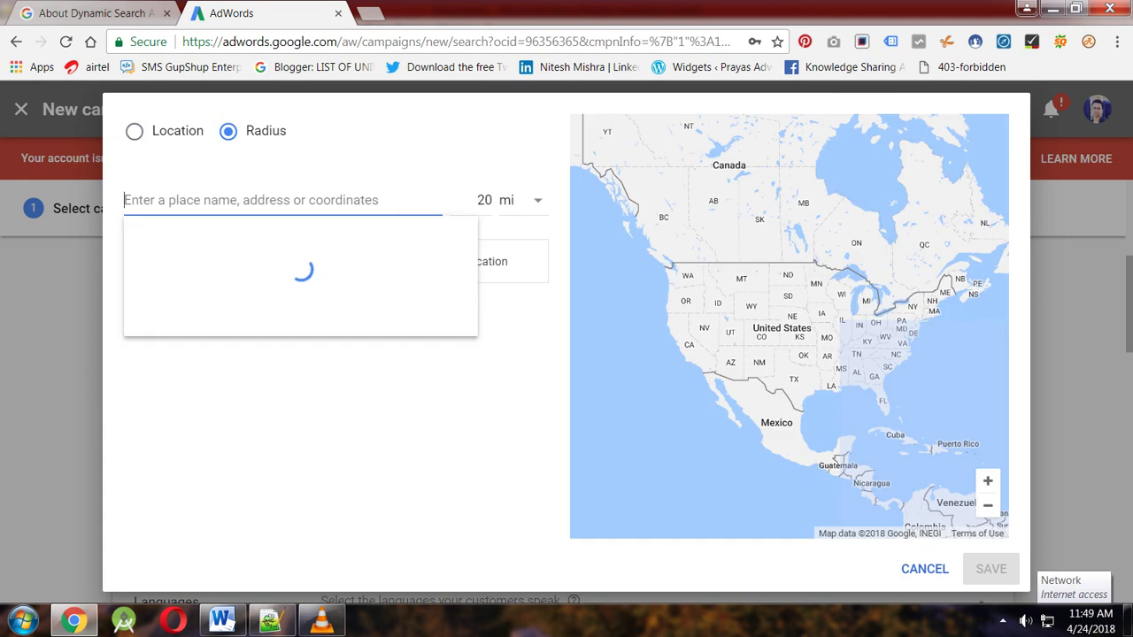
pyautogui.write('andhe')
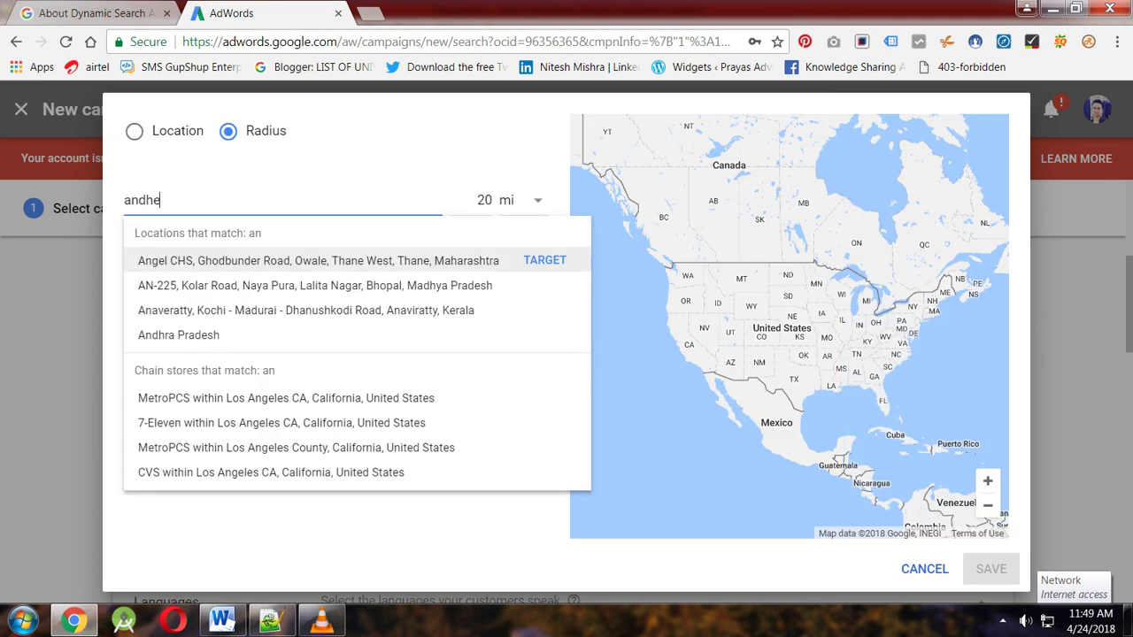
pyautogui.write('ri')
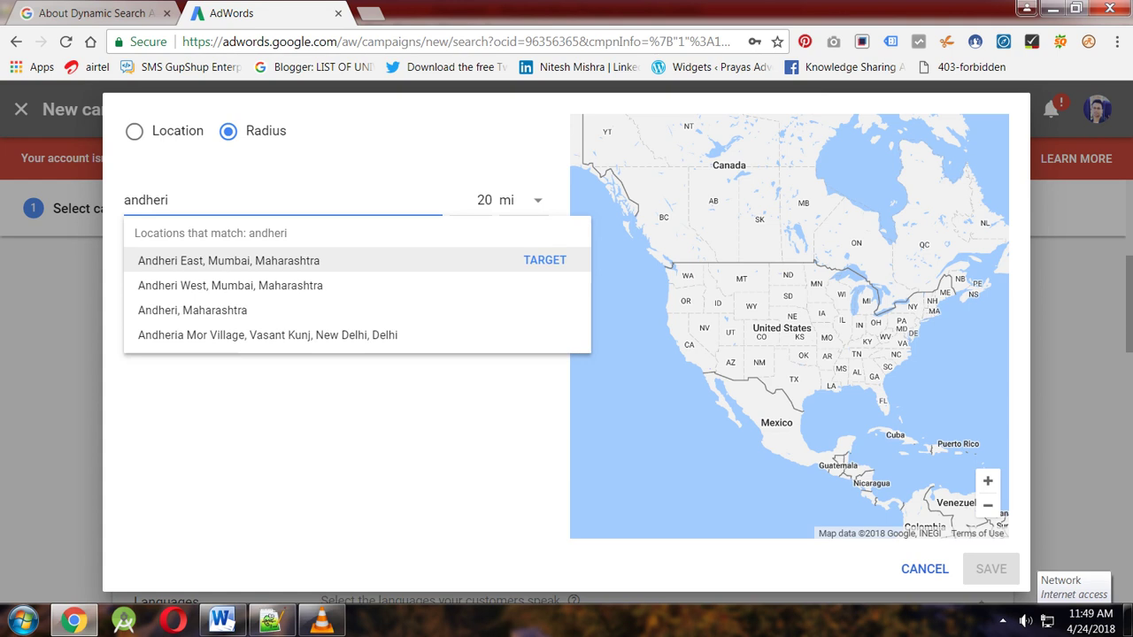
pyautogui.press('Return')
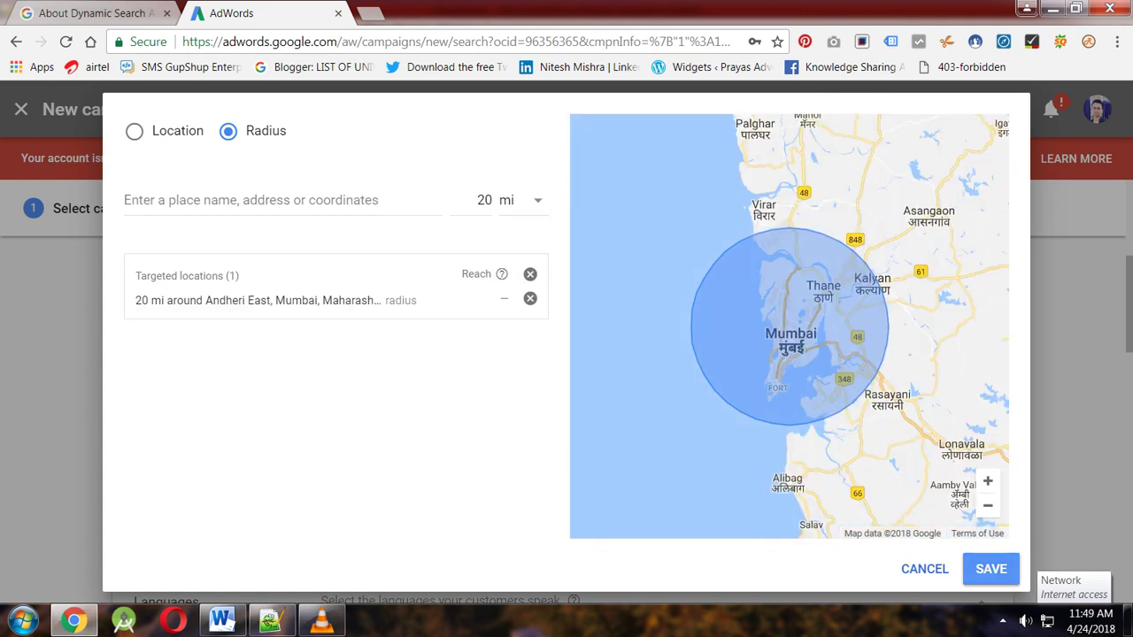
pyautogui.click(991, 569)
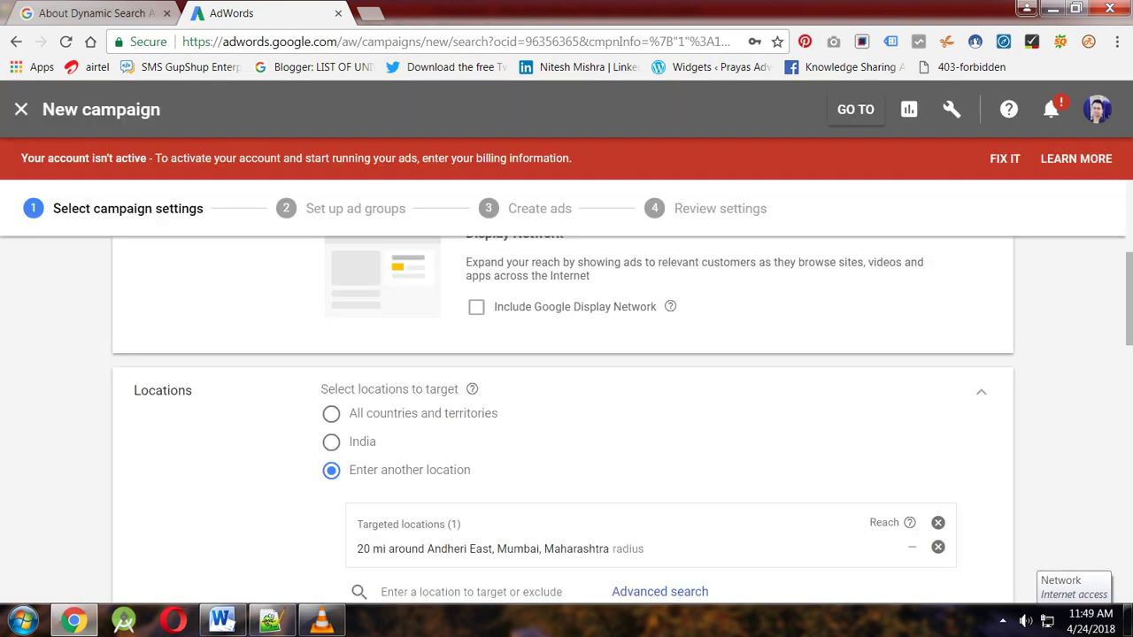
# Set the campaign's average daily budget to ₹500
pyautogui.scroll(-3, 566, 416)
pyautogui.scroll(-1, 567, 416)
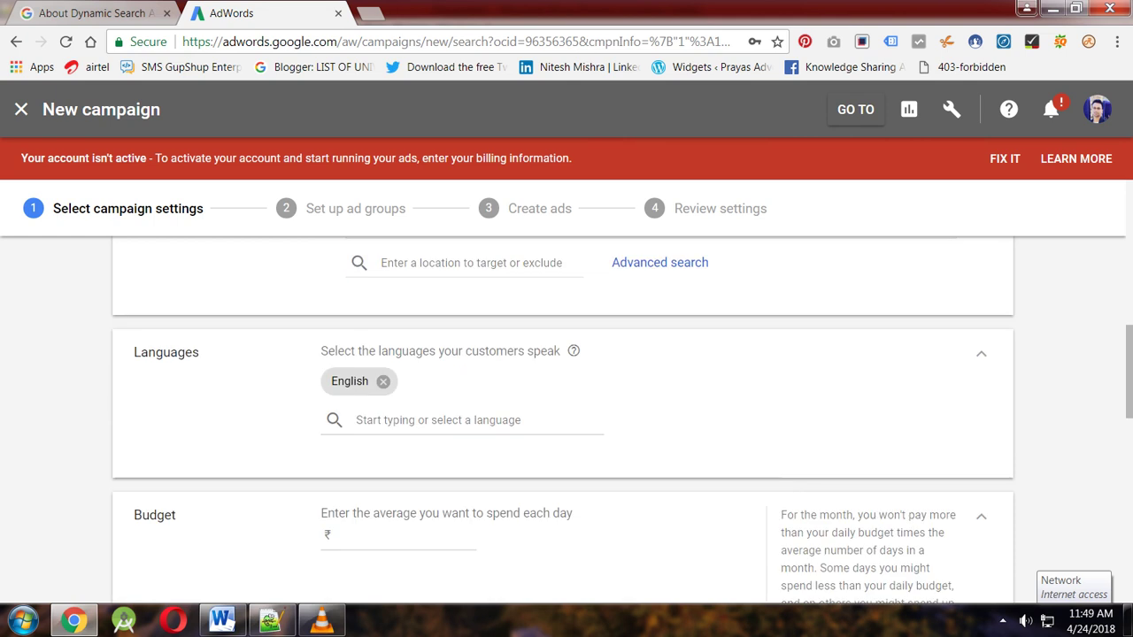
pyautogui.scroll(-1, 566, 416)
pyautogui.click(404, 426)
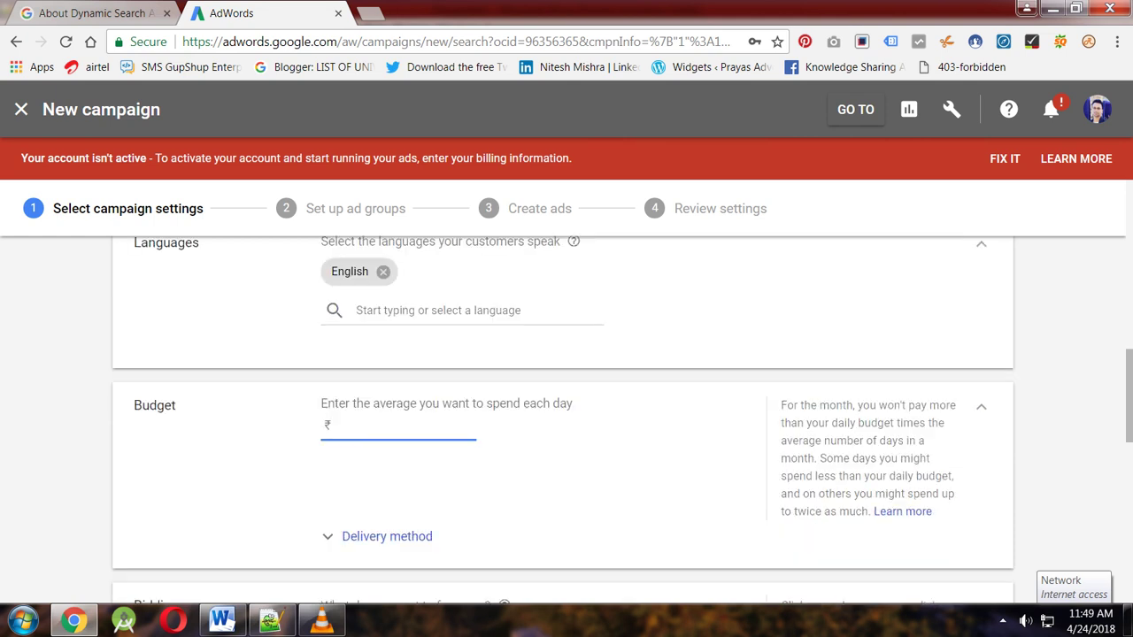
pyautogui.write('500')
# Set the campaign's bidding to focus on Clicks with manually set bids
pyautogui.scroll(-3, 566, 416)
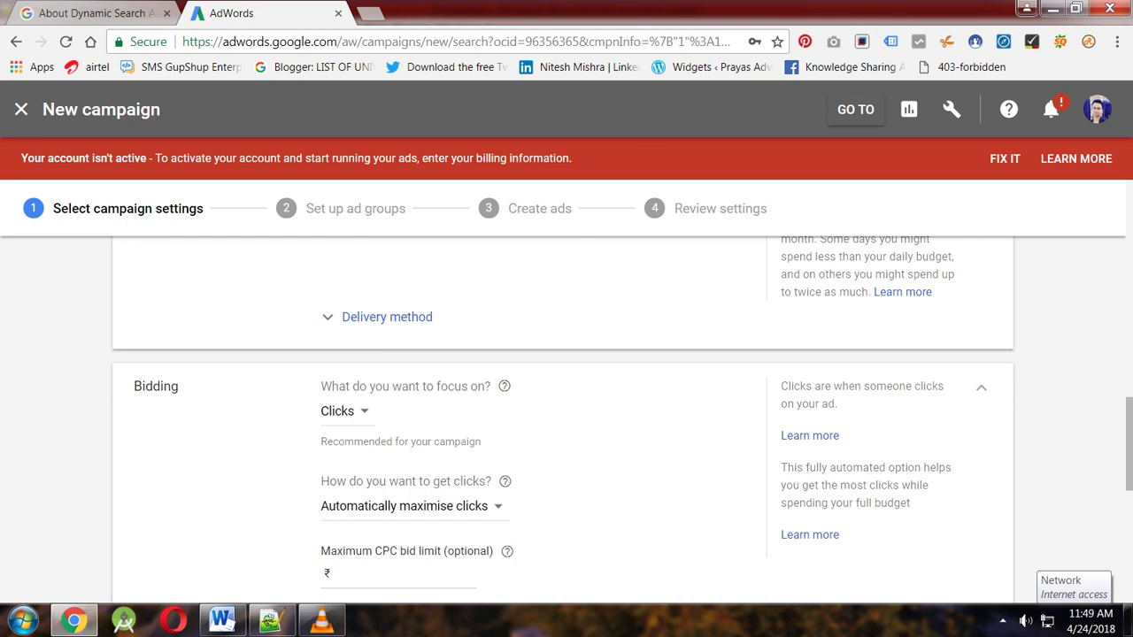
pyautogui.click(346, 412)
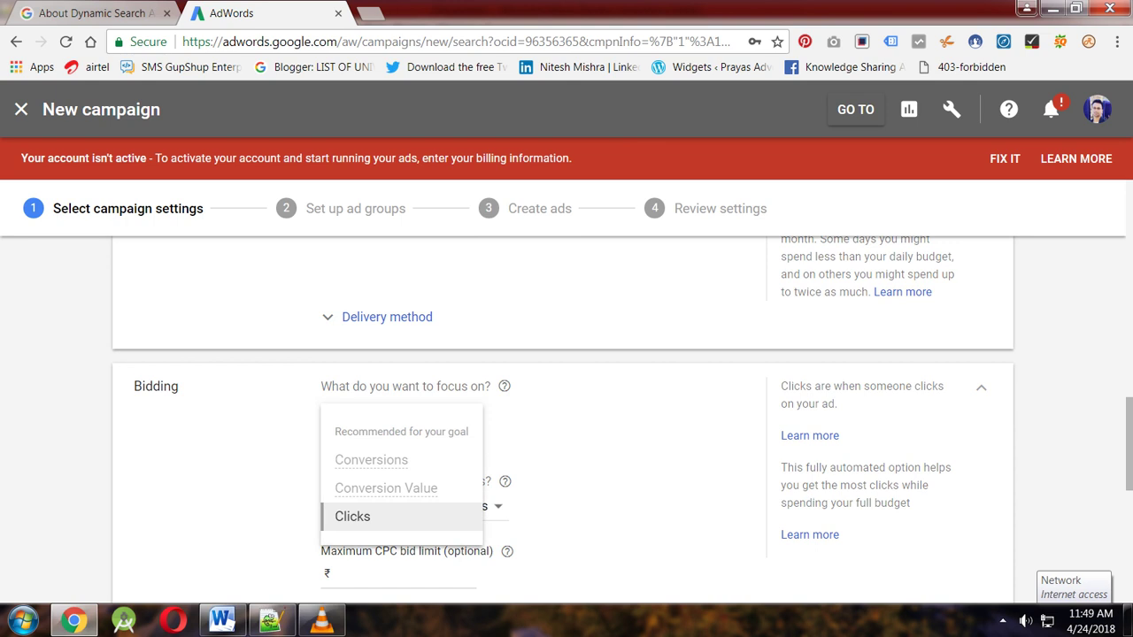
pyautogui.click(352, 517)
pyautogui.click(411, 508)
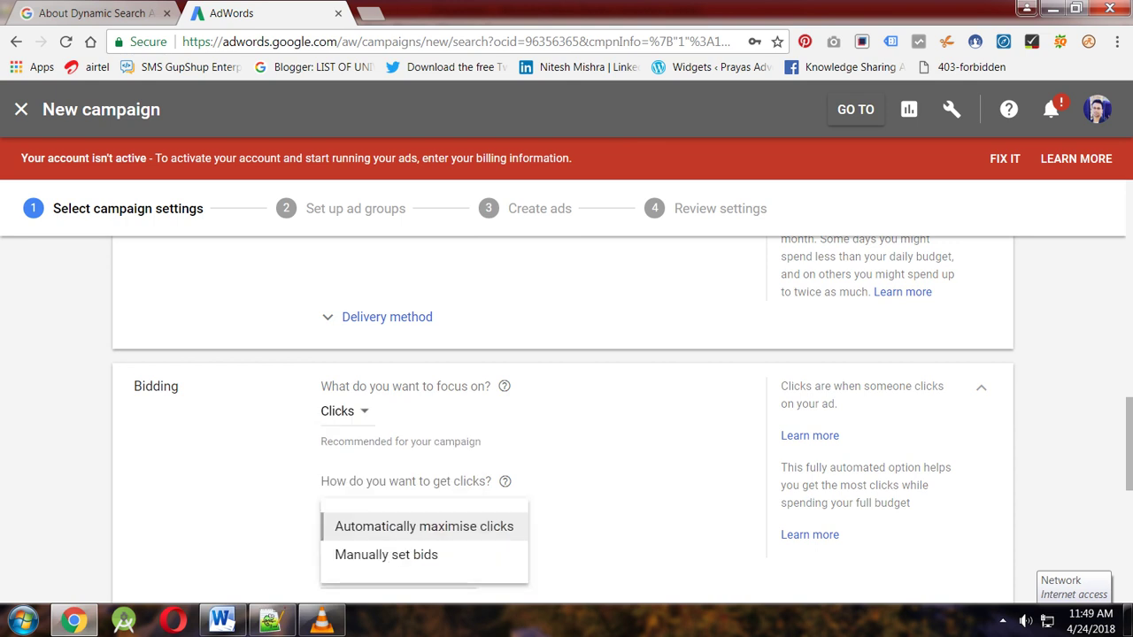
pyautogui.click(387, 556)
pyautogui.scroll(-1, 566, 416)
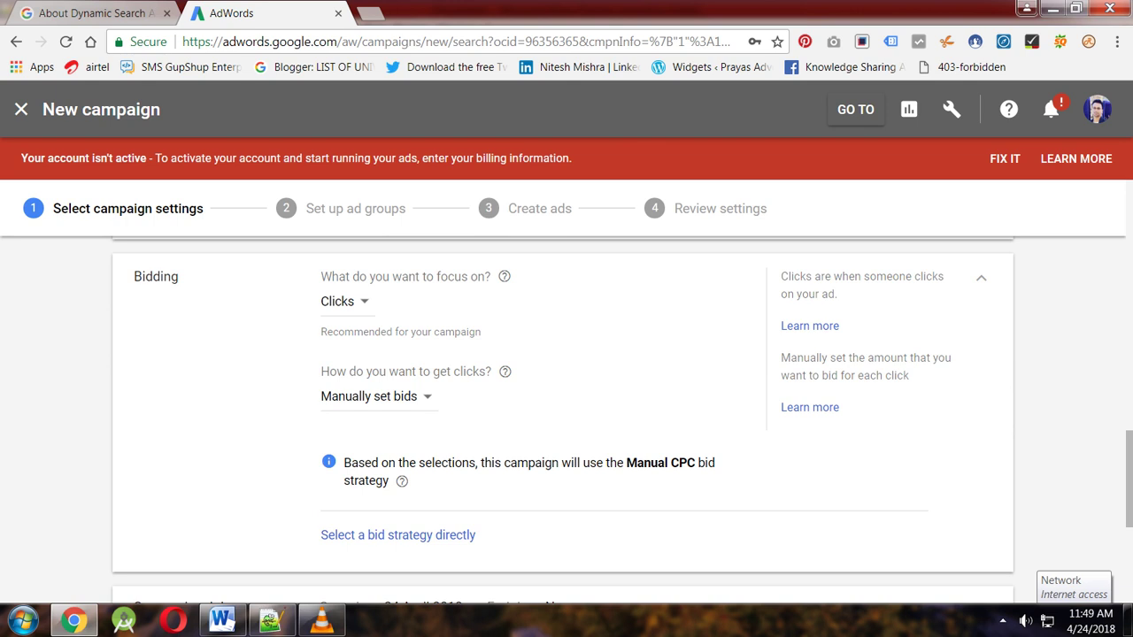
pyautogui.doubleClick(157, 277)
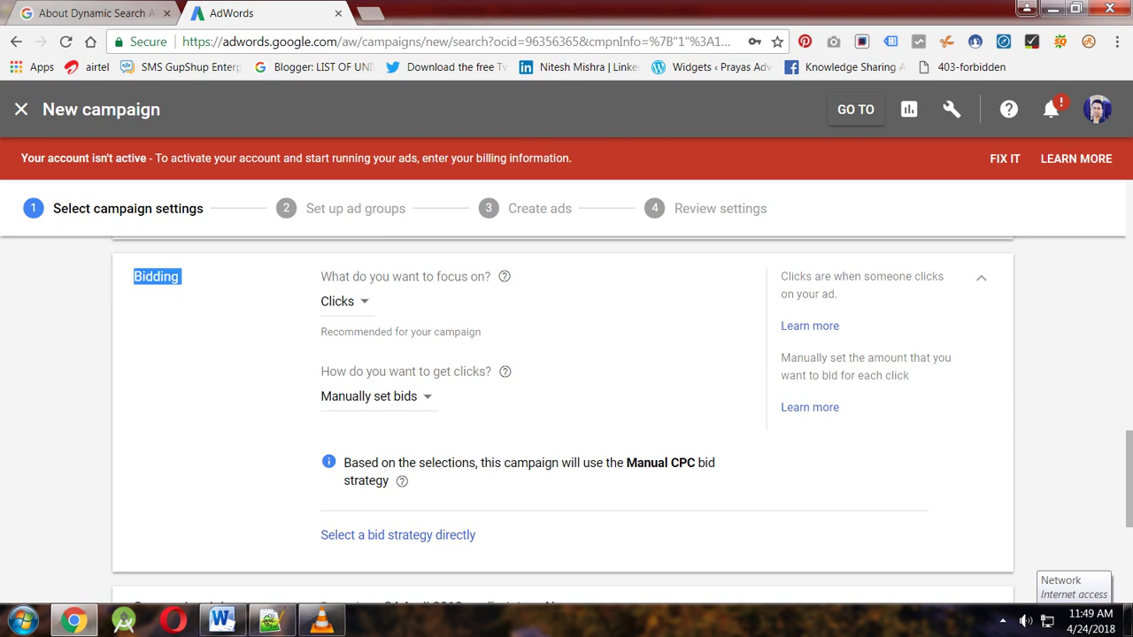
pyautogui.click(347, 301)
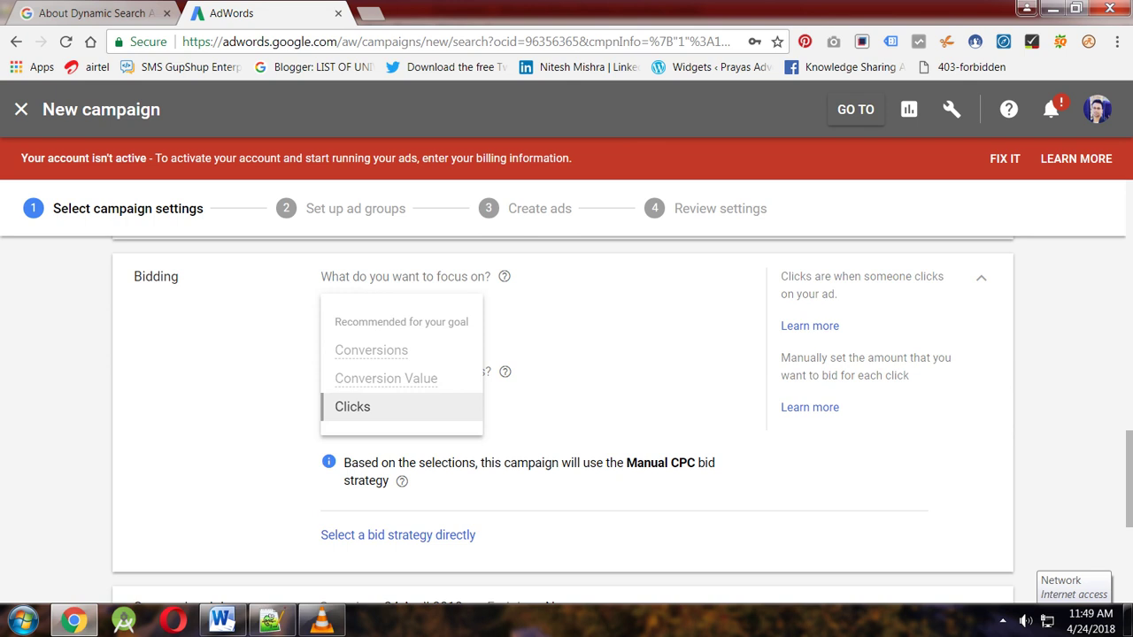
pyautogui.click(353, 408)
pyautogui.click(378, 397)
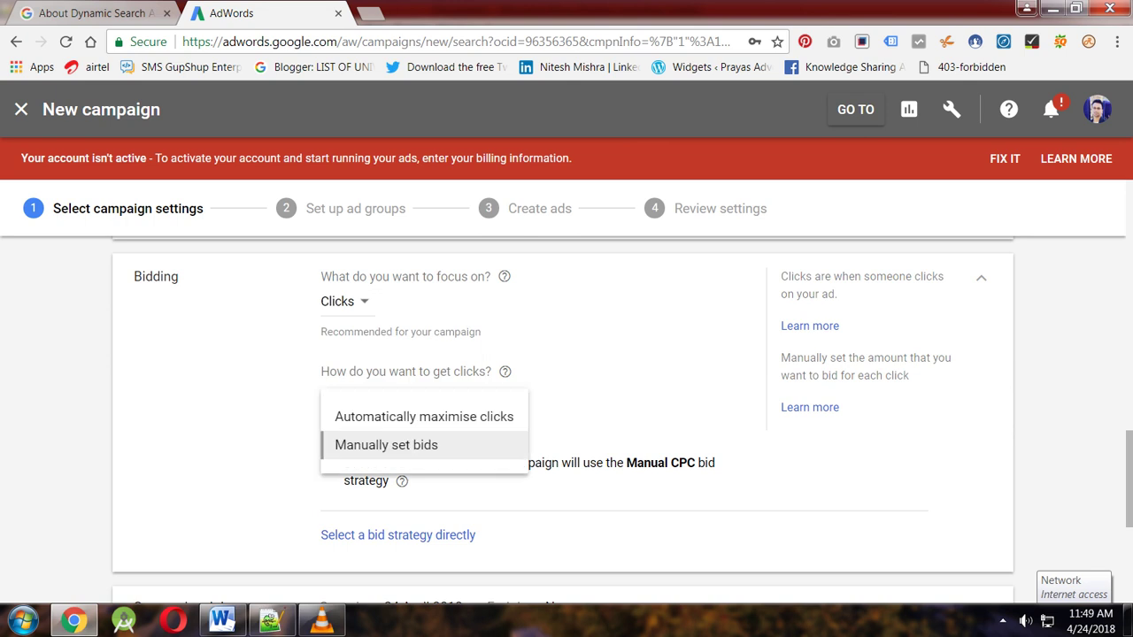
pyautogui.click(386, 445)
# Expand the Dynamic Search Ads settings and enable Dynamic Search Ads for this campaign
pyautogui.scroll(-3, 567, 515)
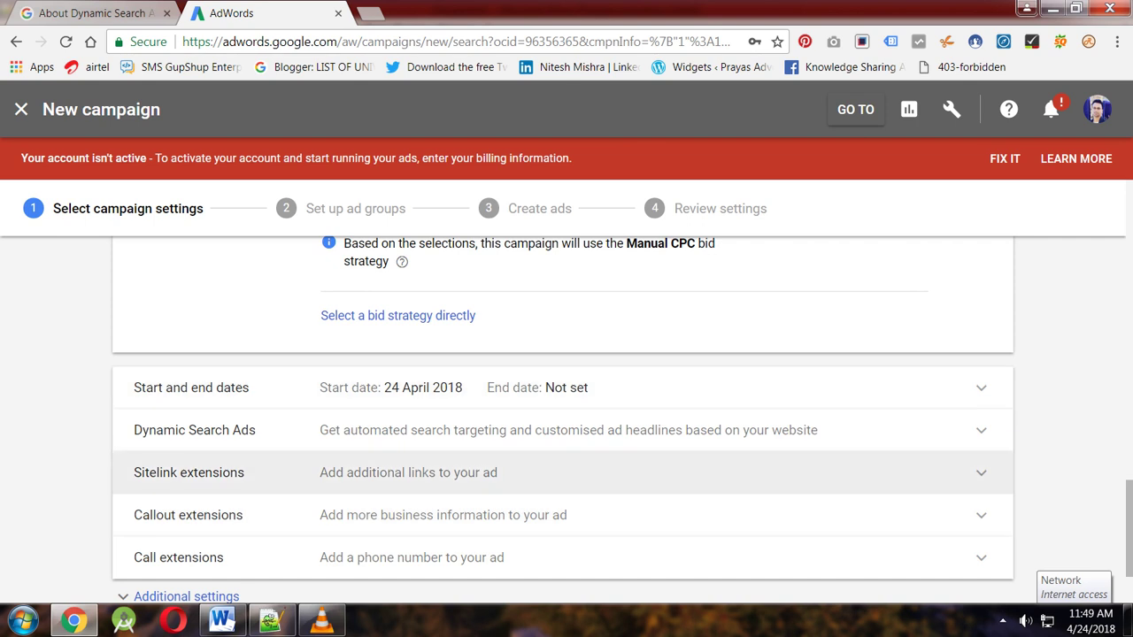
pyautogui.scroll(-2, 566, 473)
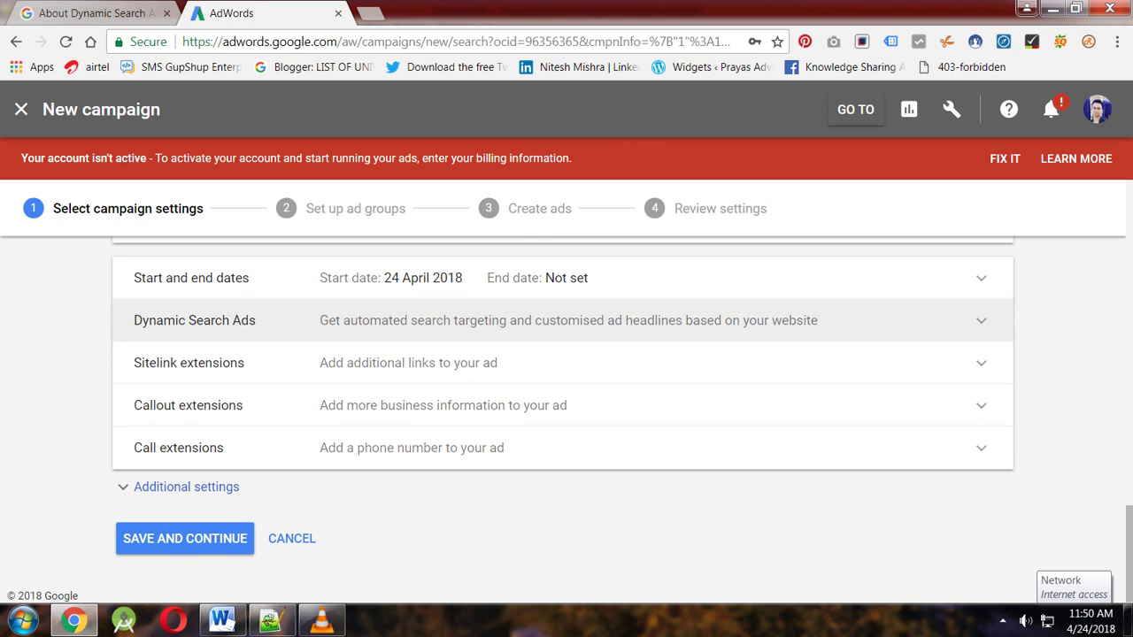
pyautogui.click(566, 321)
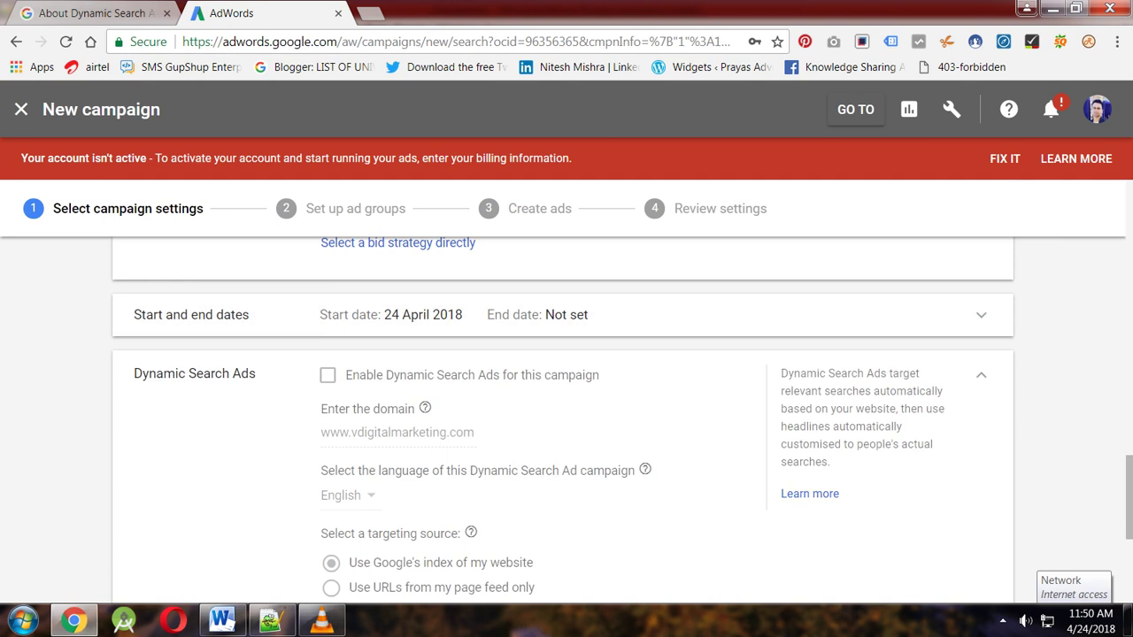
pyautogui.click(328, 375)
pyautogui.scroll(-1, 567, 407)
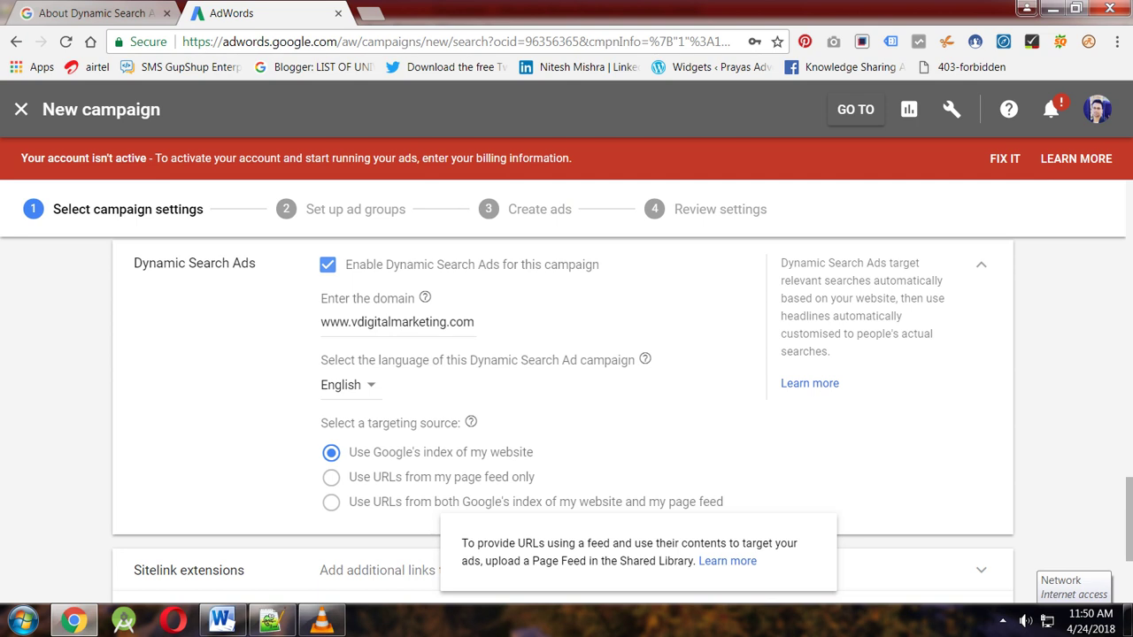
pyautogui.moveTo(536, 502)
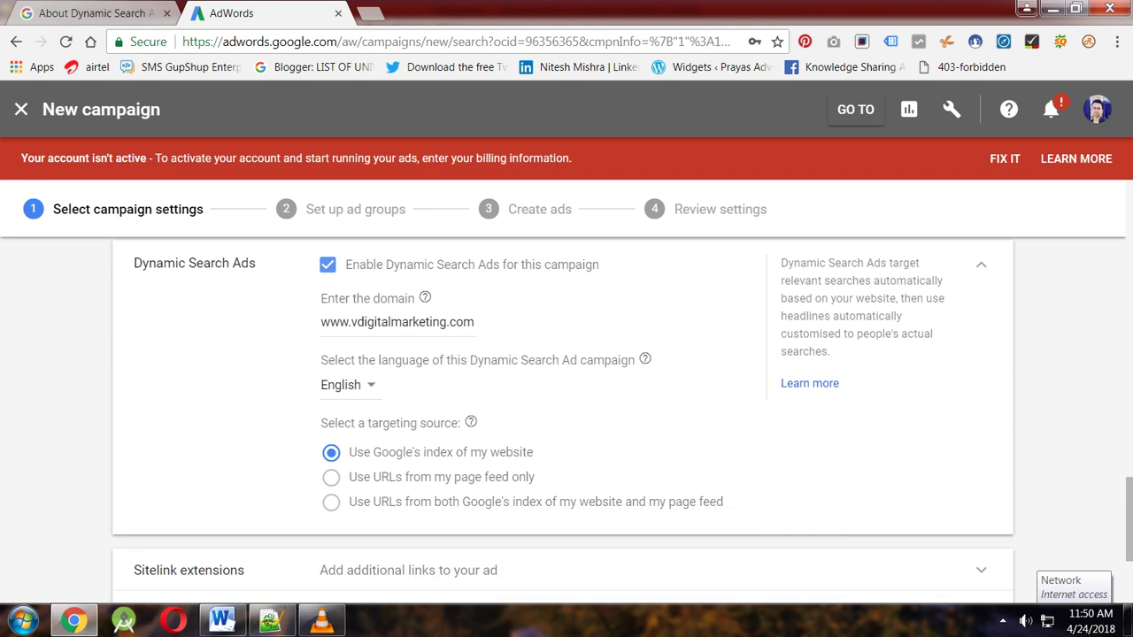
pyautogui.tripleClick(195, 263)
pyautogui.hotkey('ctrl', 'c')
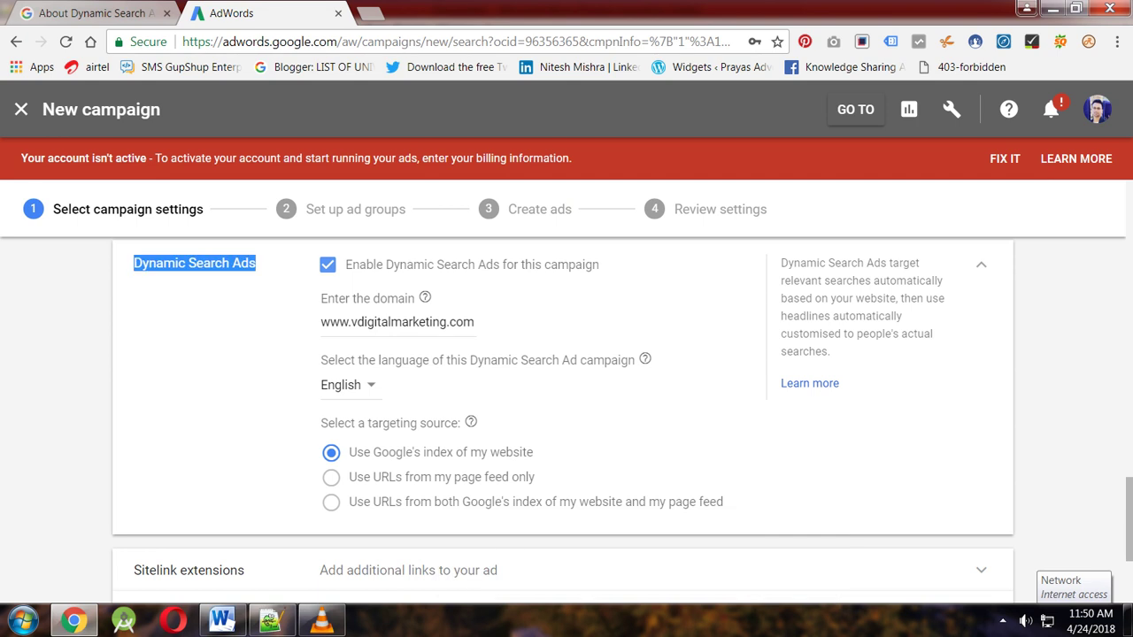
# Switch to Notepad++ and paste the heading "Dynamic Search Ads" below the question, leaving one blank line between them
pyautogui.hotkey('alt', 'Tab')
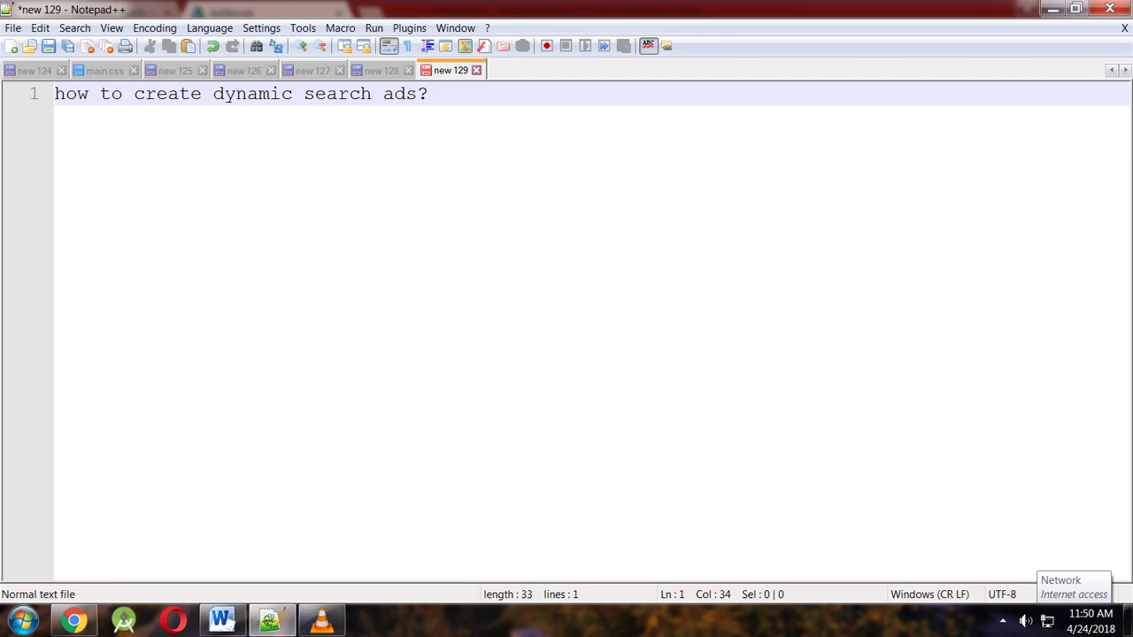
pyautogui.press('Return')
pyautogui.press('Return')
pyautogui.hotkey('ctrl', 'v')
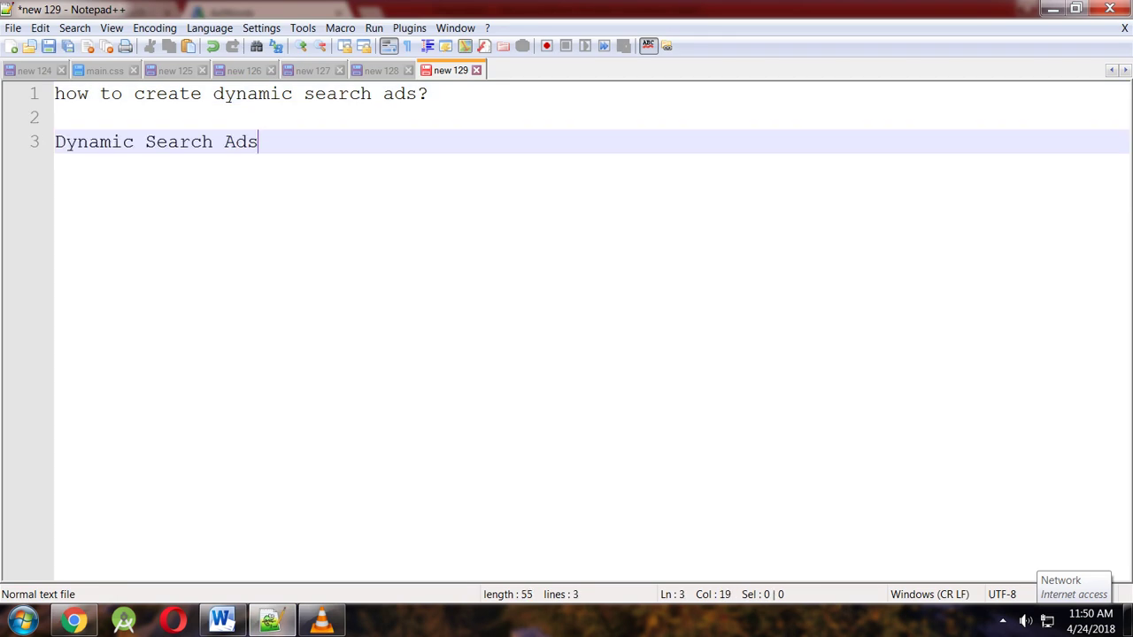
# Copy the label "Select a targeting source:" from AdWords into the Notepad++ notes, below the Dynamic Search Ads heading ended with a colon
pyautogui.click(74, 619)
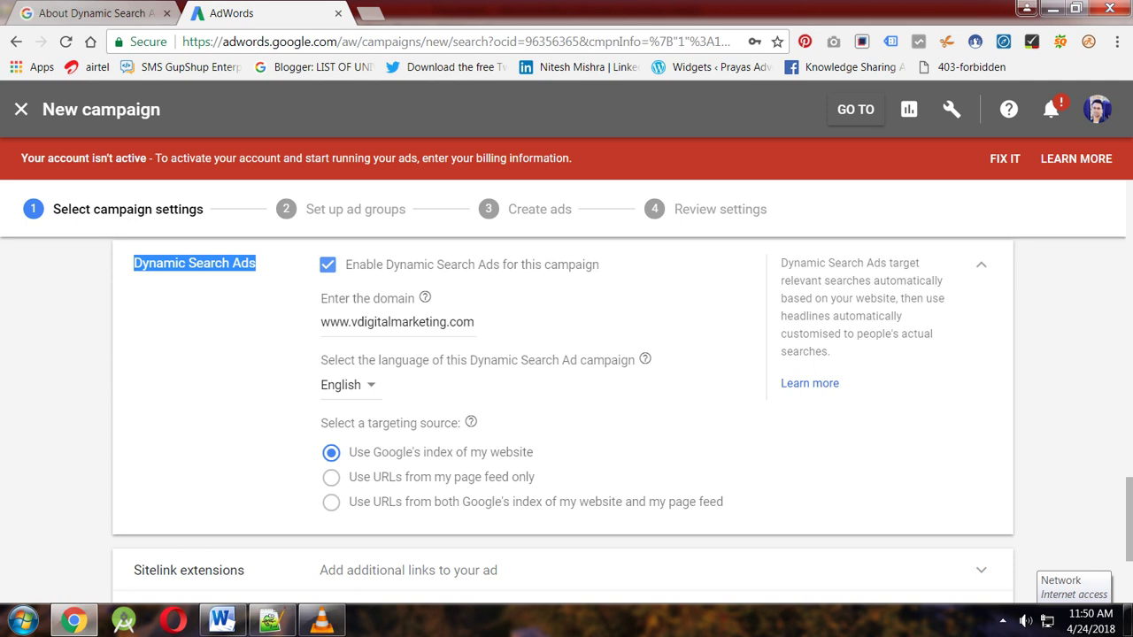
pyautogui.moveTo(320, 423); pyautogui.dragTo(460, 423)
pyautogui.hotkey('ctrl', 'c')
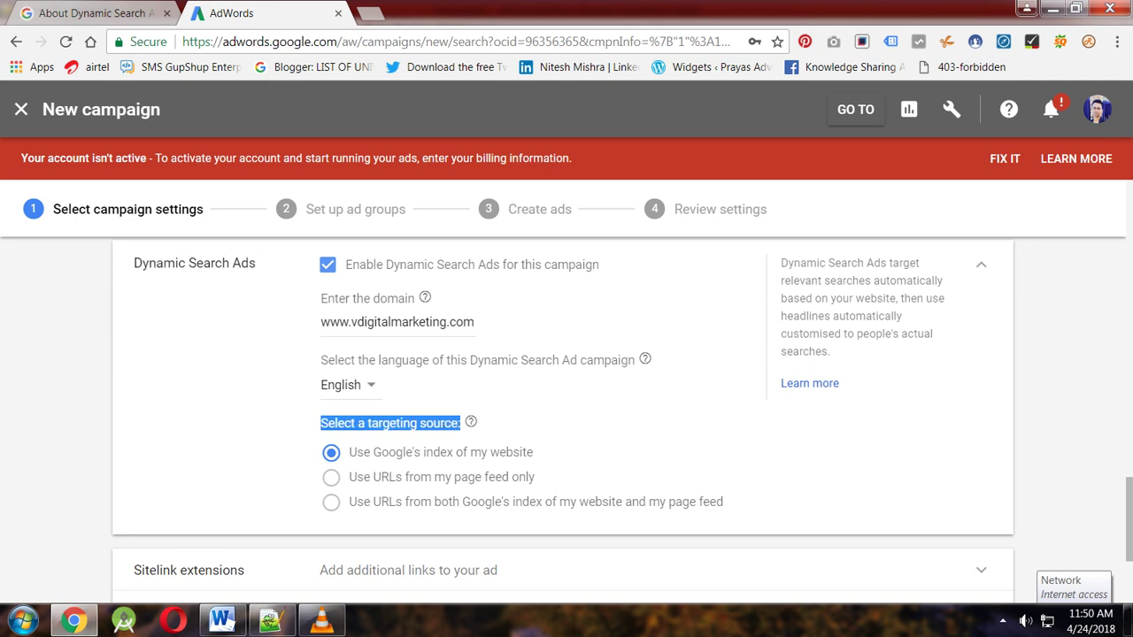
pyautogui.hotkey('alt', 'Tab')
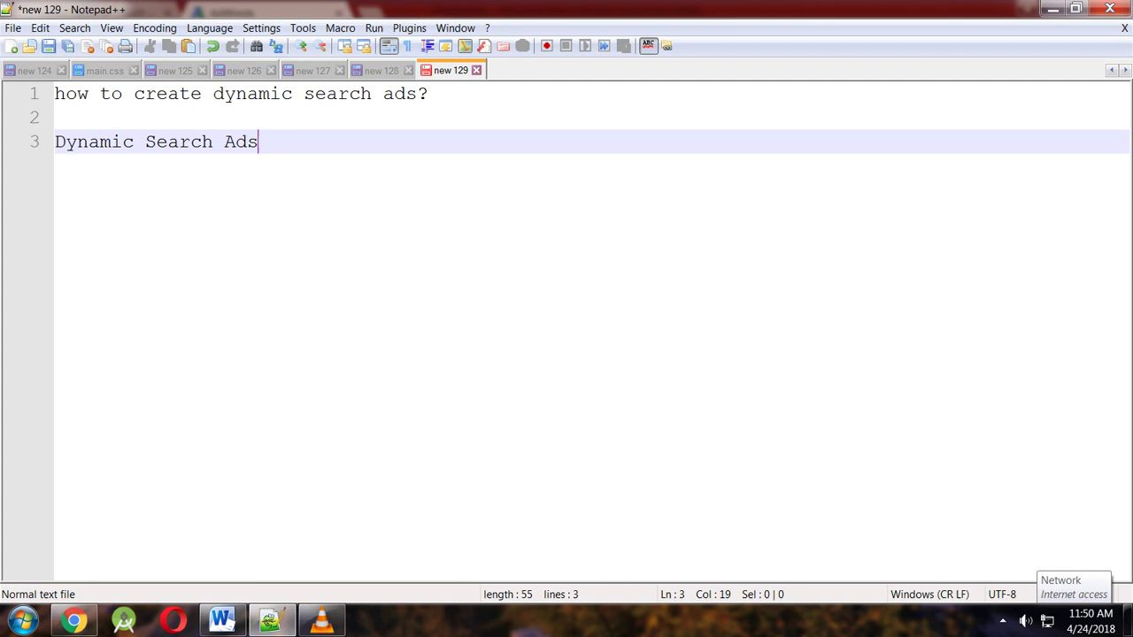
pyautogui.write(':')
pyautogui.press('Return')
pyautogui.press('Return')
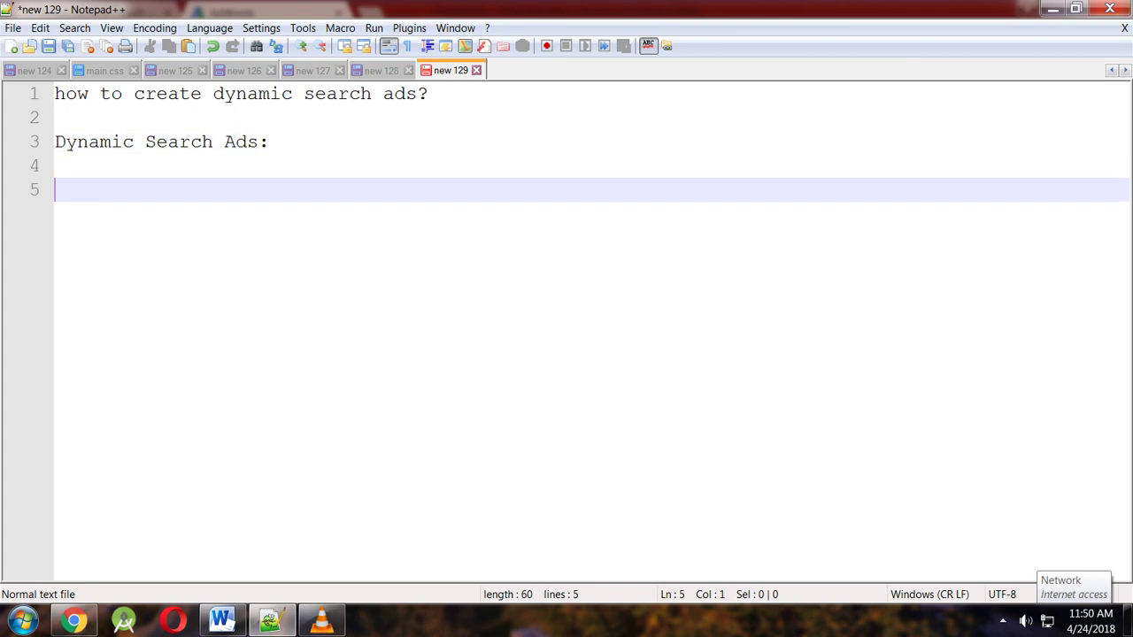
pyautogui.hotkey('ctrl', 'v')
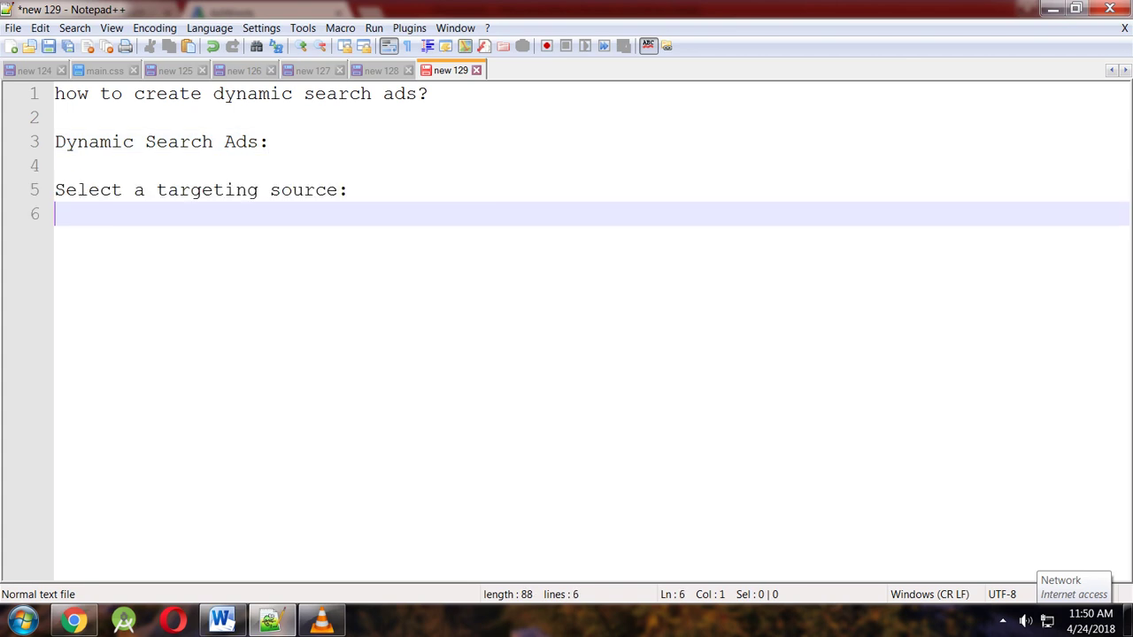
# Copy the first targeting source option from AdWords into the Notepad++ notes as "(1)Use Google's index of my website"
pyautogui.hotkey('alt', 'Tab')
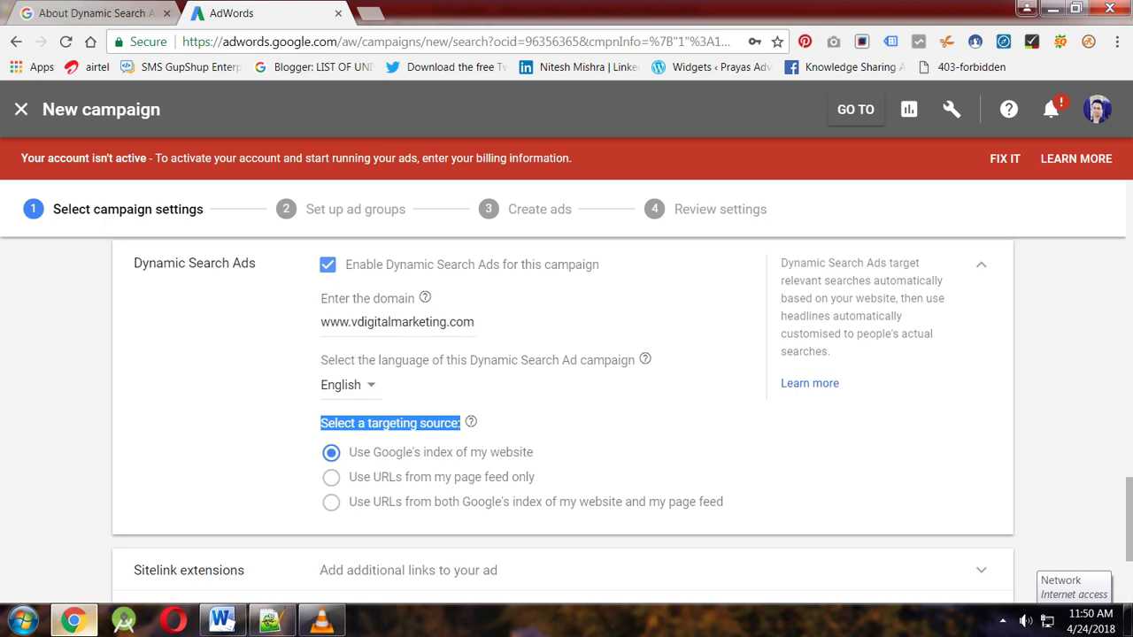
pyautogui.tripleClick(441, 453)
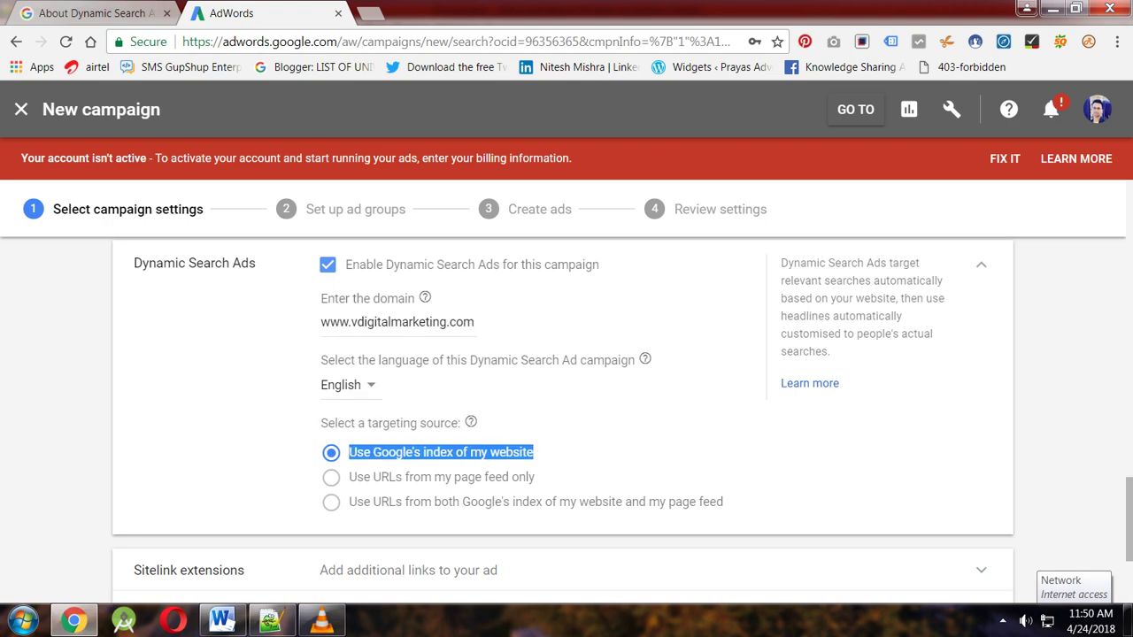
pyautogui.hotkey('ctrl', 'c')
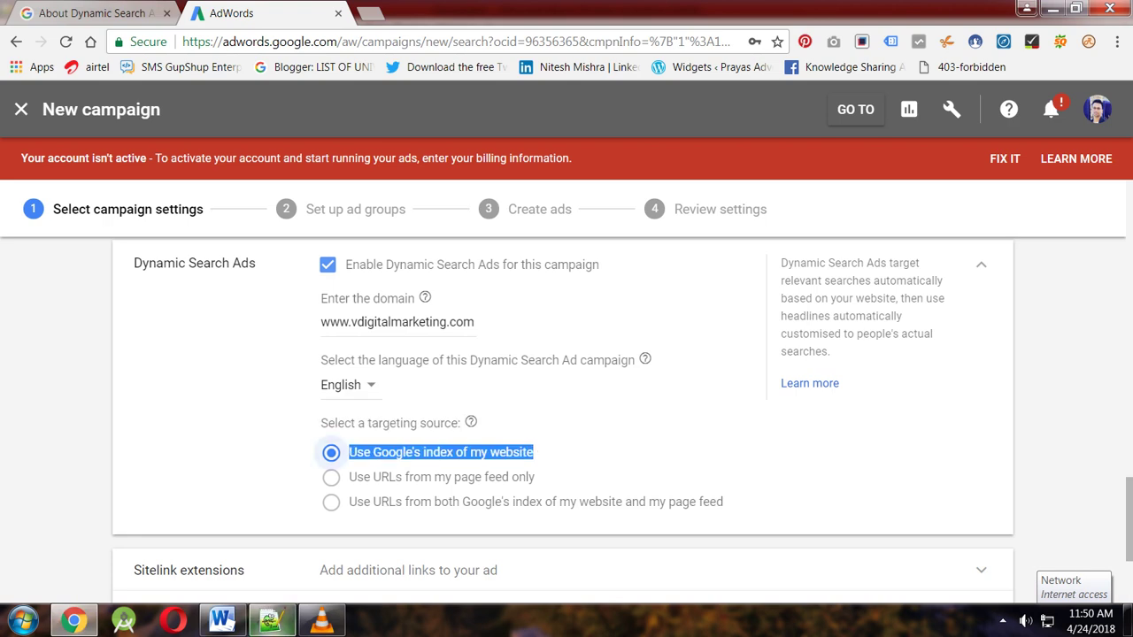
pyautogui.click(271, 620)
pyautogui.write('(')
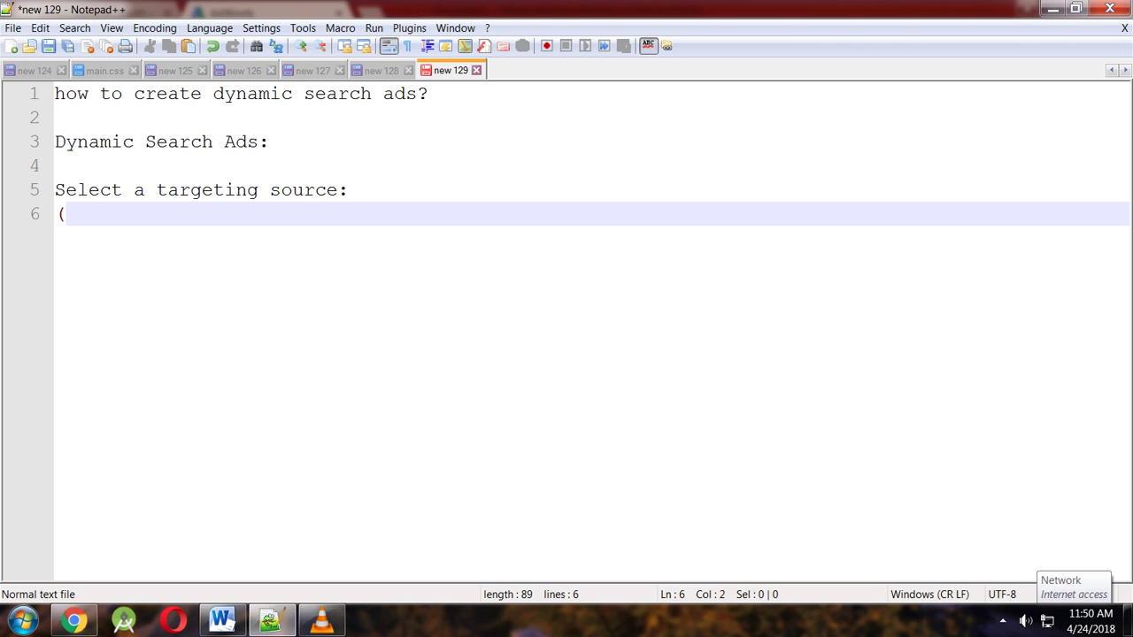
pyautogui.write('1)')
pyautogui.hotkey('ctrl', 'v')
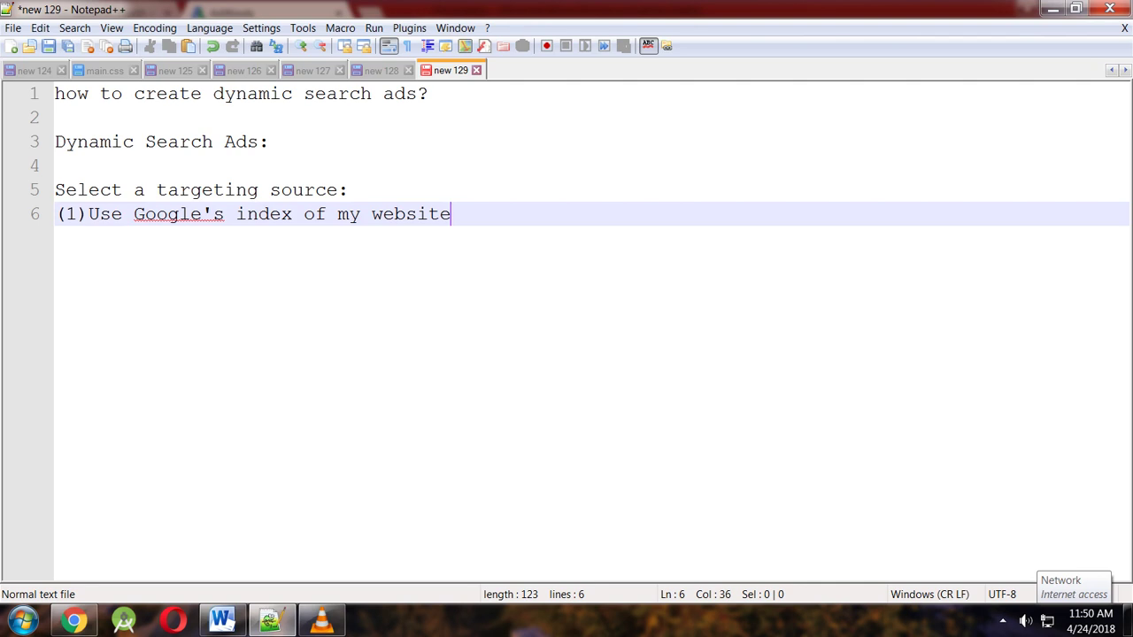
# Copy the second targeting source option from AdWords into the Notepad++ notes as "(2)Use URLs from my page feed only"
pyautogui.hotkey('alt', 'Tab')
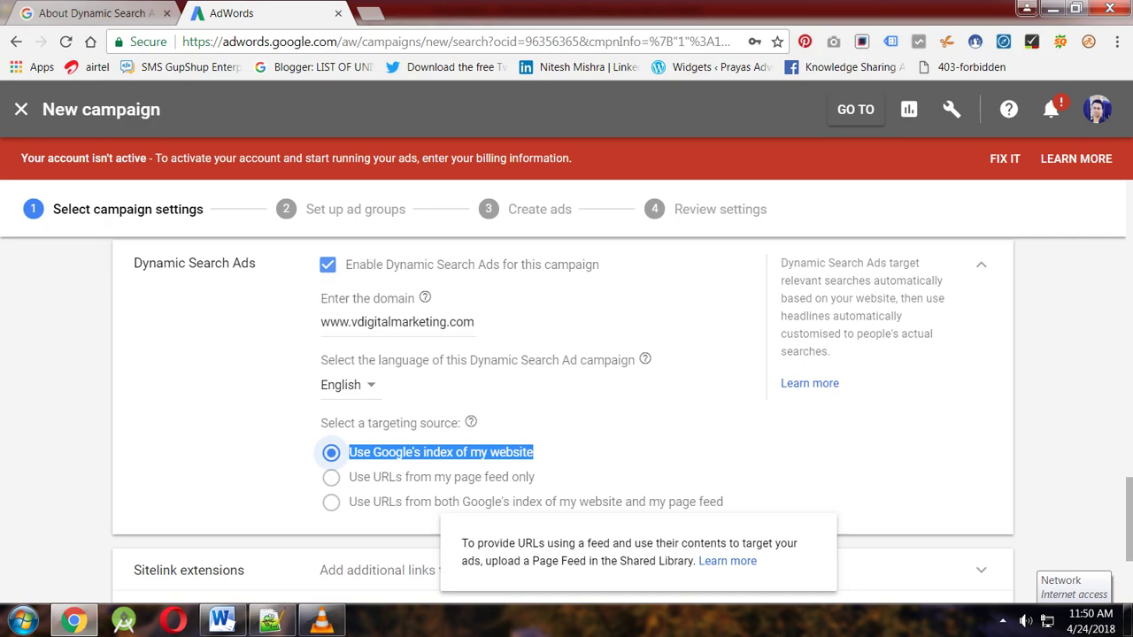
pyautogui.moveTo(537, 478); pyautogui.dragTo(349, 478)
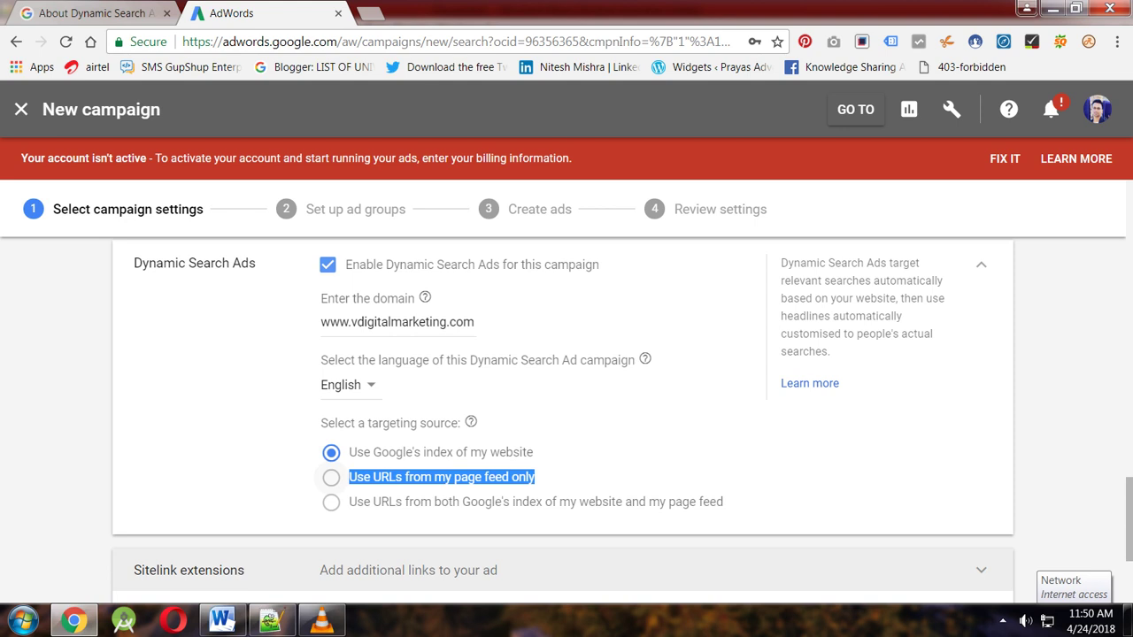
pyautogui.hotkey('alt', 'Tab')
pyautogui.press('Return')
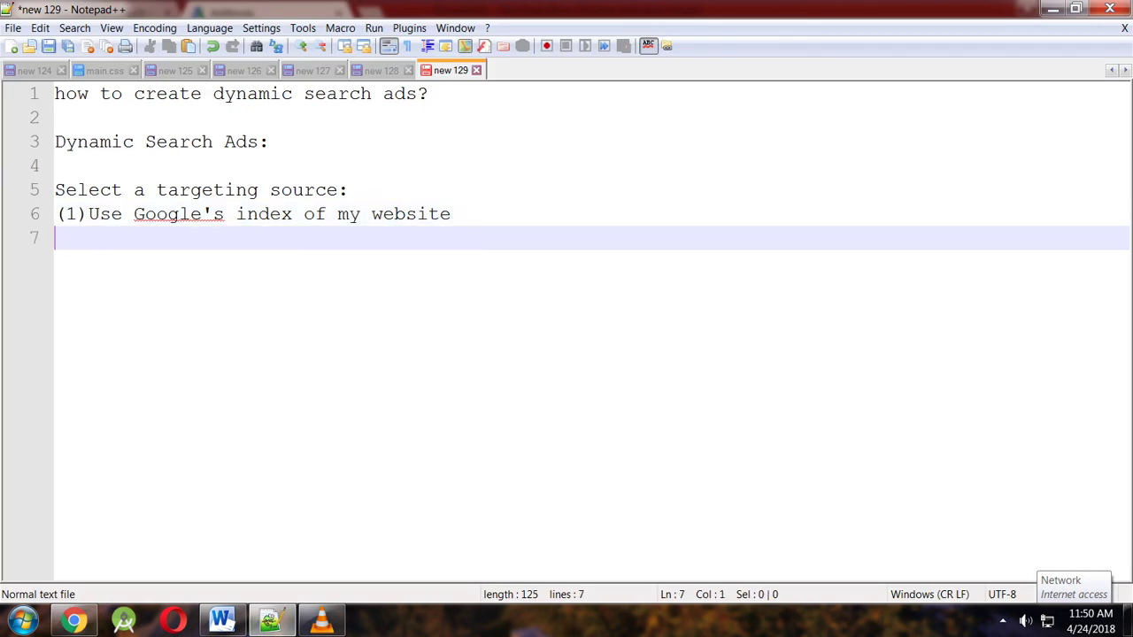
pyautogui.write('(2)')
pyautogui.hotkey('ctrl', 'v')
pyautogui.press('Return')
pyautogui.press('Return')
pyautogui.press('Return')
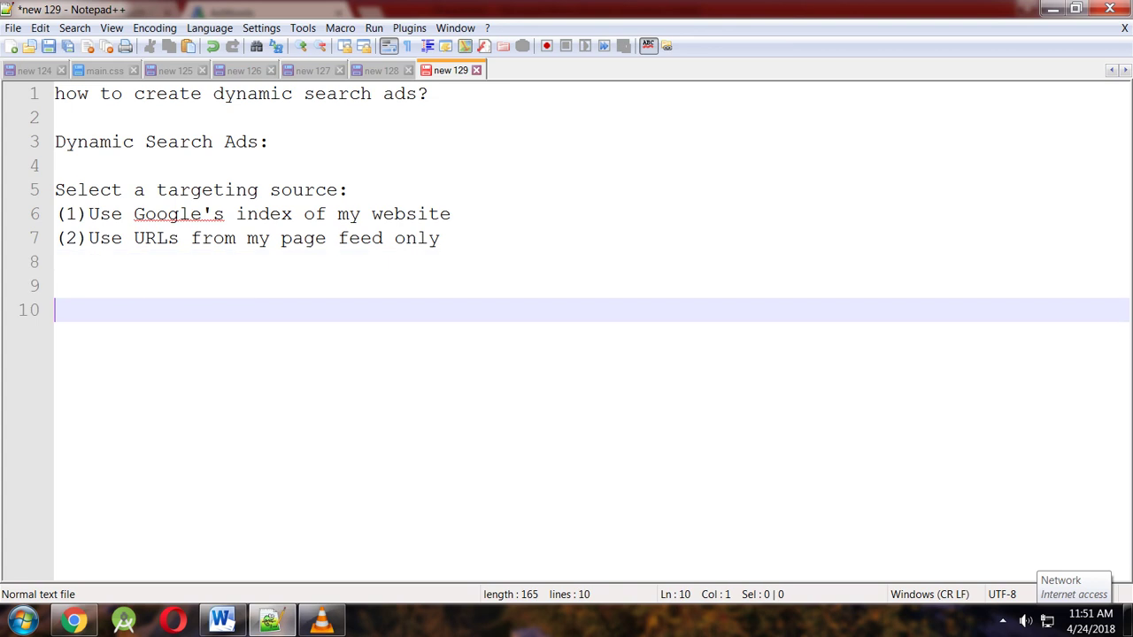
# Add "(3)Use URLs from both Google's index of my website and my page feed" from AdWords directly below item 2 in the Notepad++ notes
pyautogui.write('(3)')
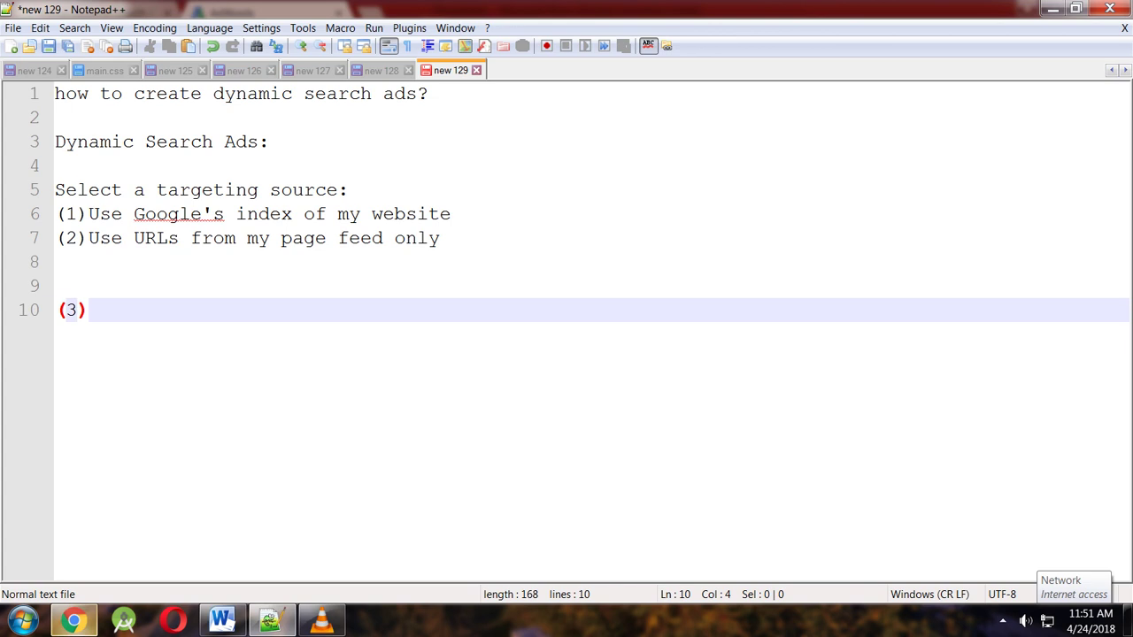
pyautogui.click(74, 620)
pyautogui.moveTo(349, 502); pyautogui.dragTo(727, 503)
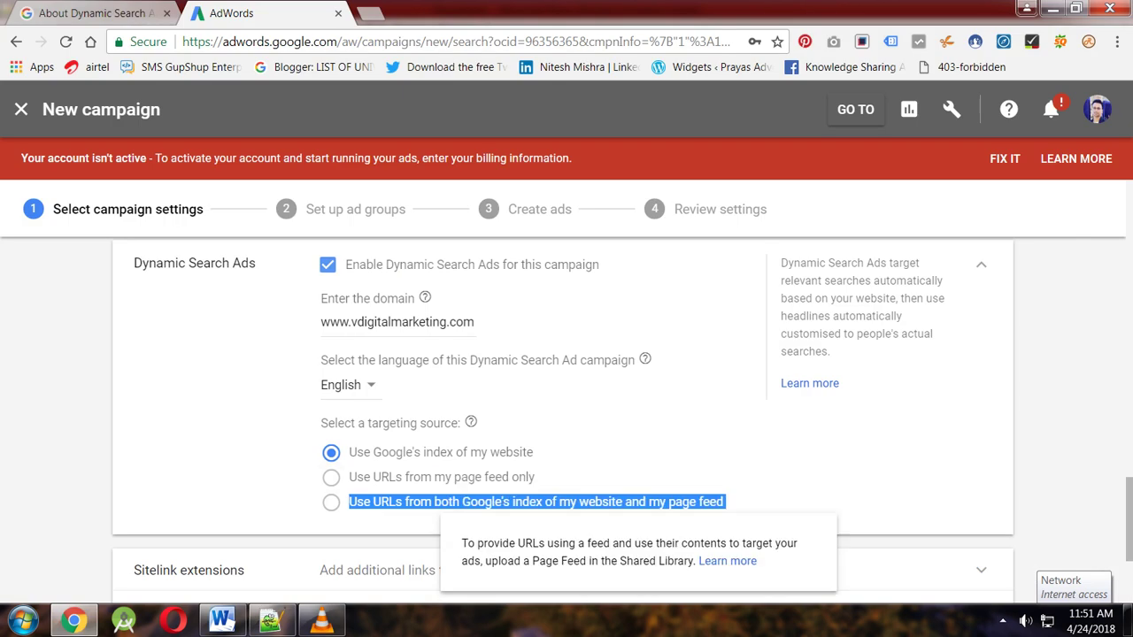
pyautogui.rightClick(380, 502)
pyautogui.click(425, 372)
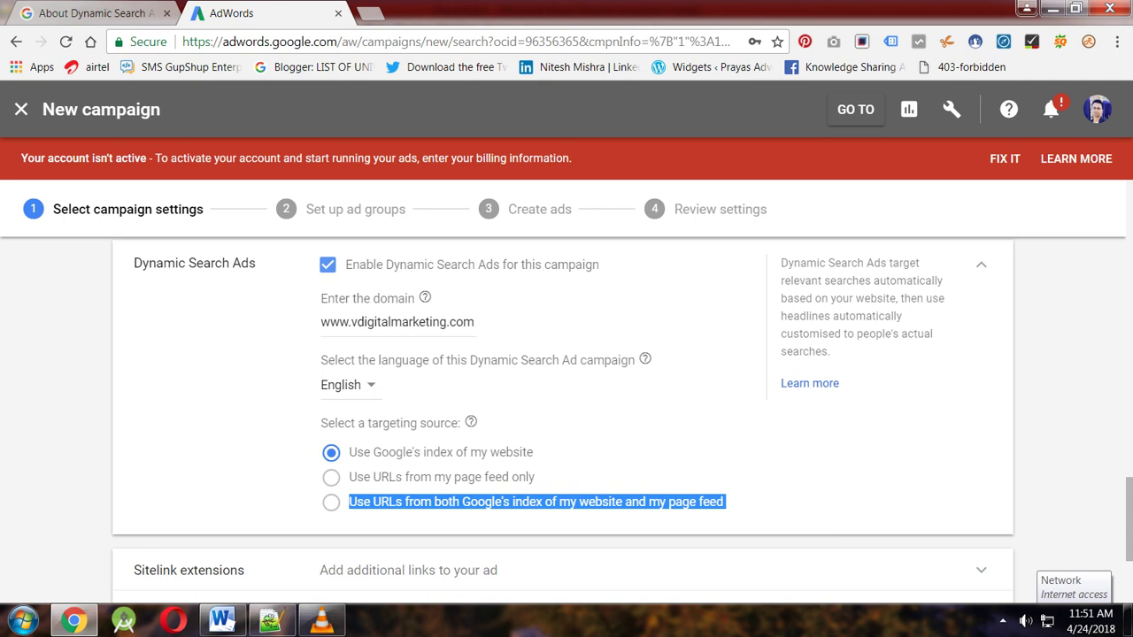
pyautogui.hotkey('alt', 'Tab')
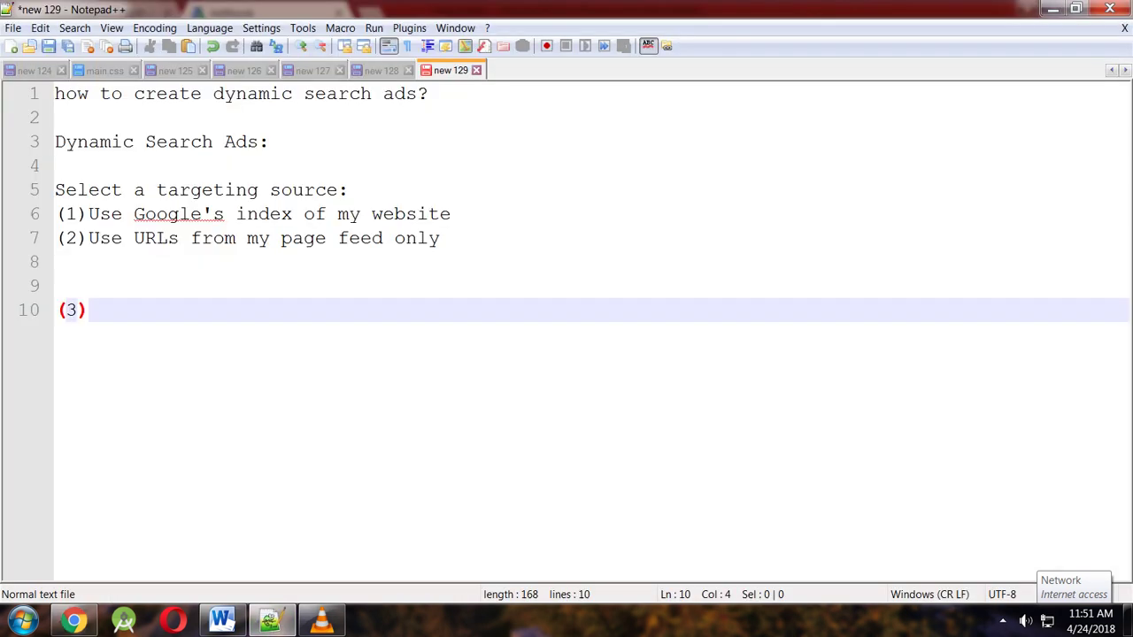
pyautogui.hotkey('ctrl', 'v')
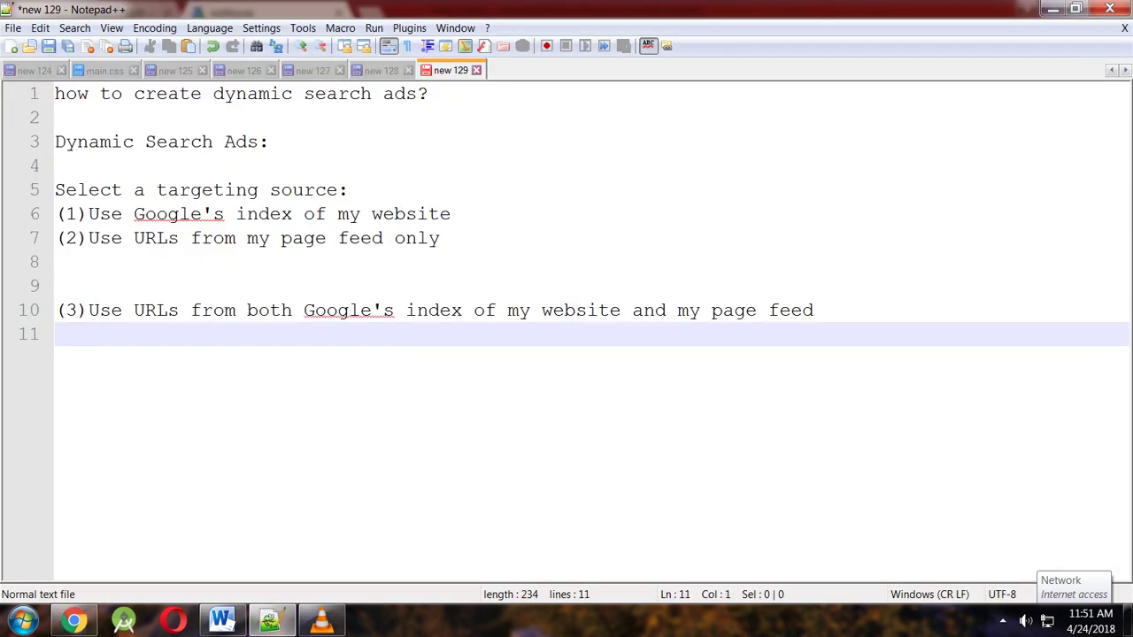
pyautogui.press('Up')
pyautogui.press('BackSpace')
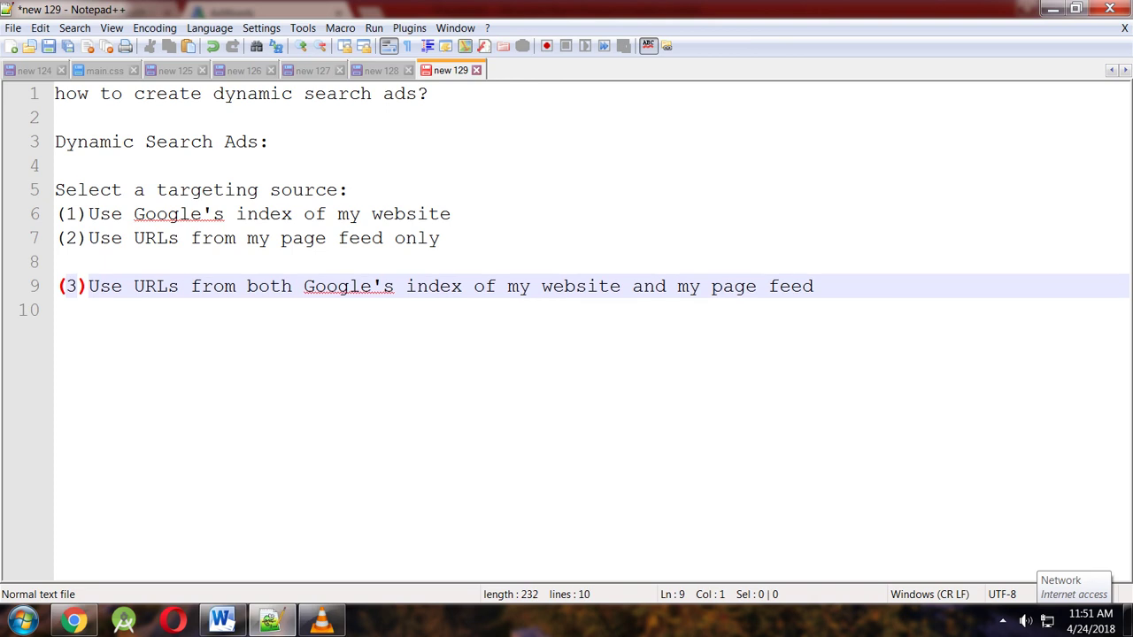
pyautogui.press('BackSpace')
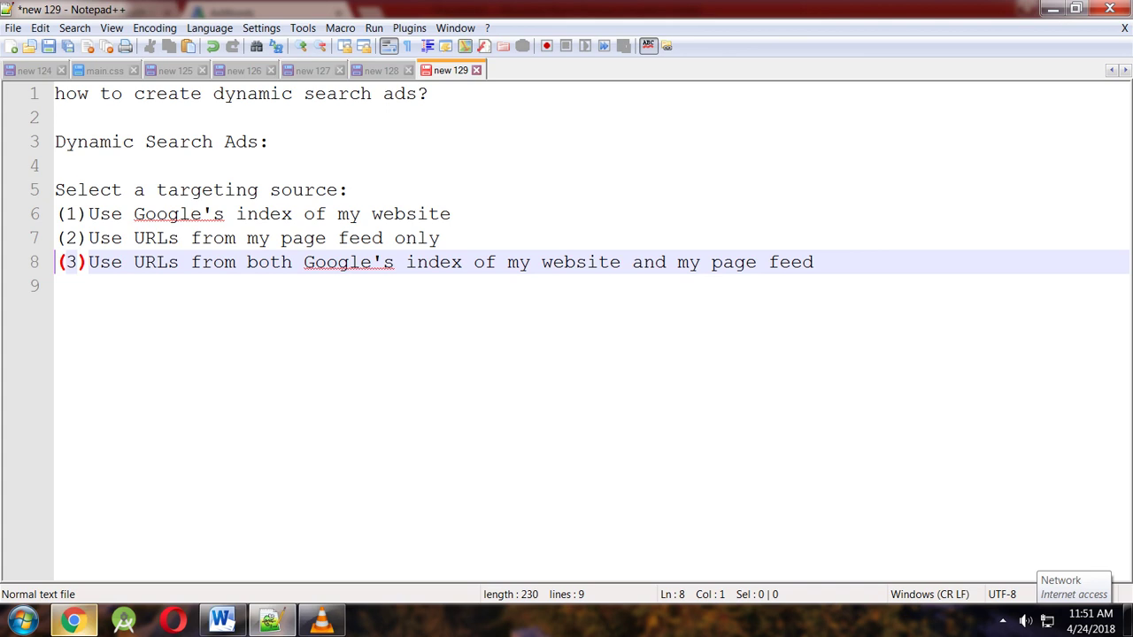
# Switch back to AdWords, check the targeting source options, and save the campaign settings to continue to the ad group setup
pyautogui.click(74, 620)
pyautogui.click(619, 452)
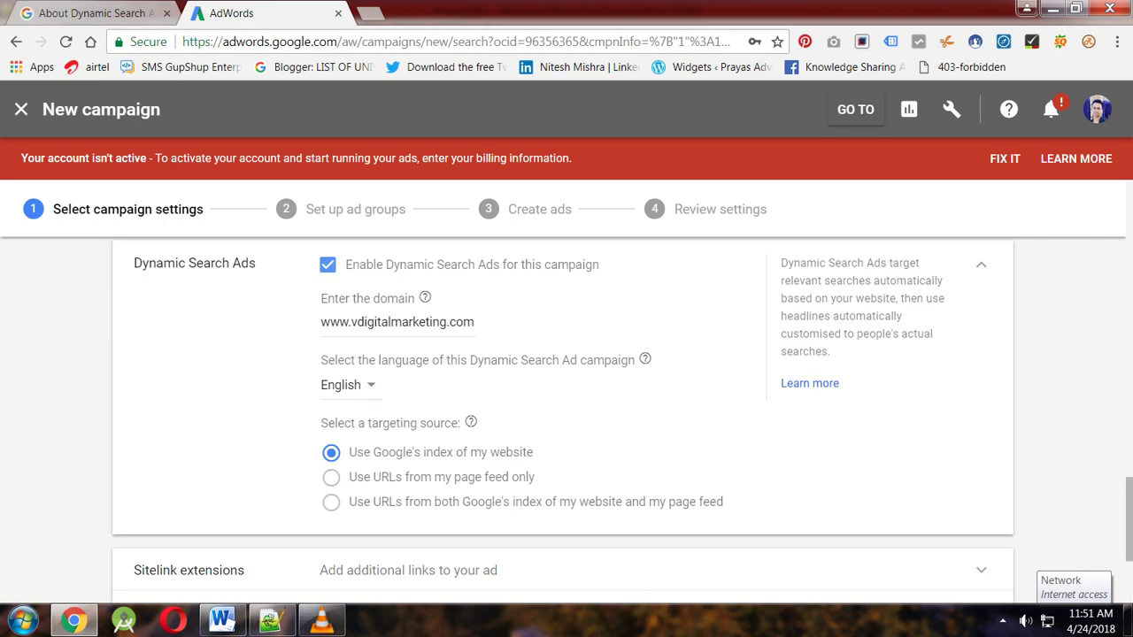
pyautogui.moveTo(567, 502)
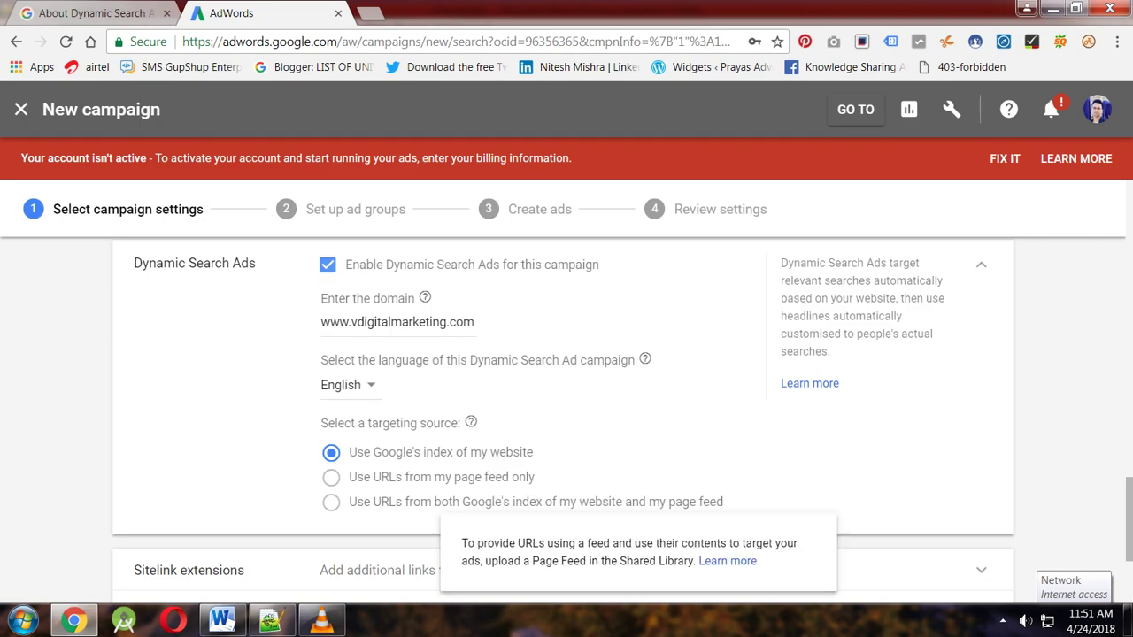
pyautogui.scroll(-1, 567, 502)
pyautogui.scroll(-1, 567, 502)
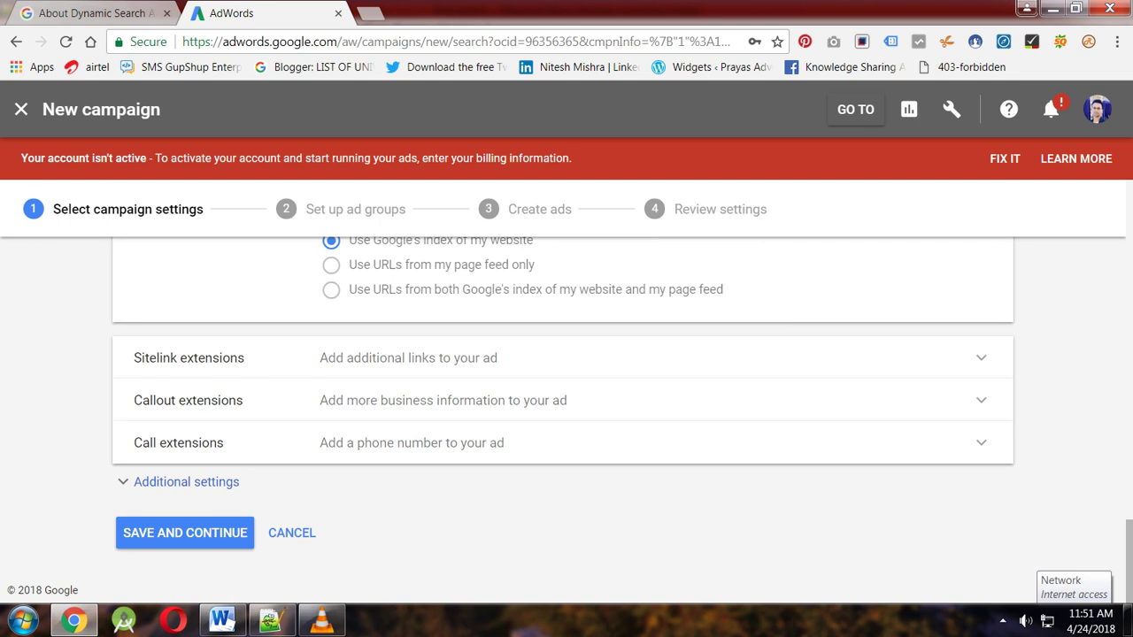
pyautogui.scroll(3, 567, 398)
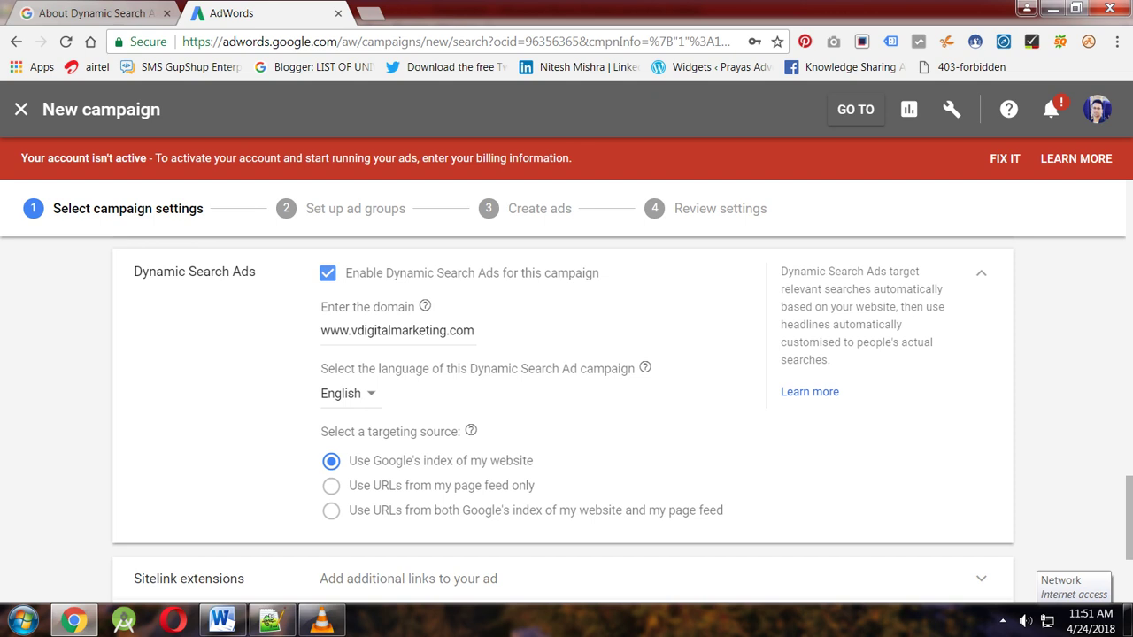
pyautogui.scroll(-1, 566, 398)
pyautogui.scroll(1, 567, 398)
pyautogui.scroll(-1, 567, 398)
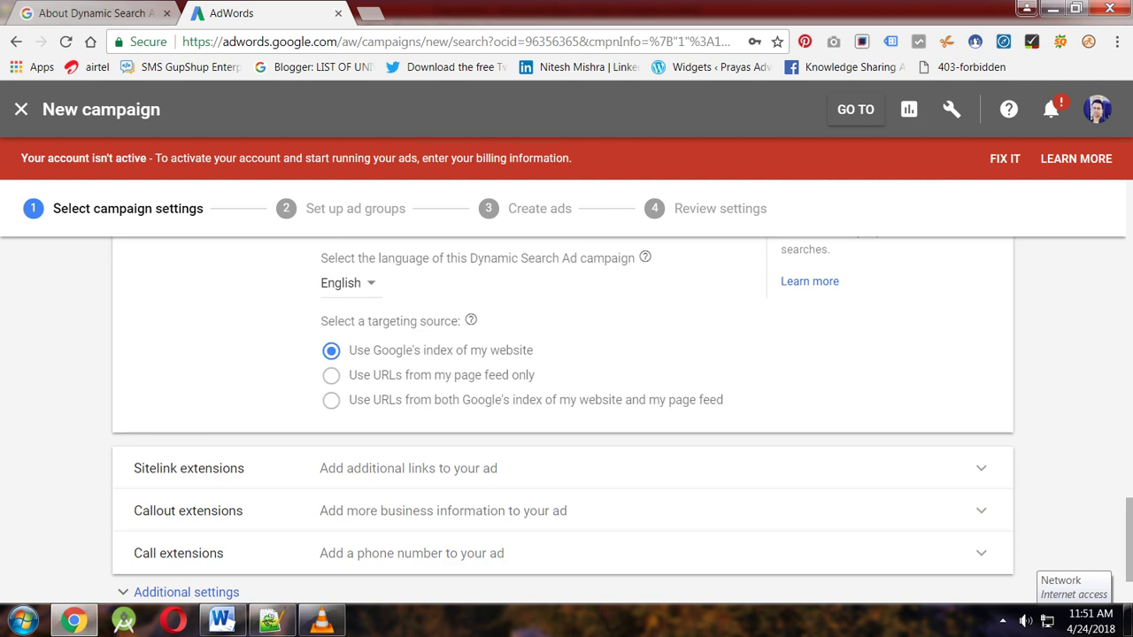
pyautogui.scroll(-1, 567, 398)
pyautogui.click(185, 533)
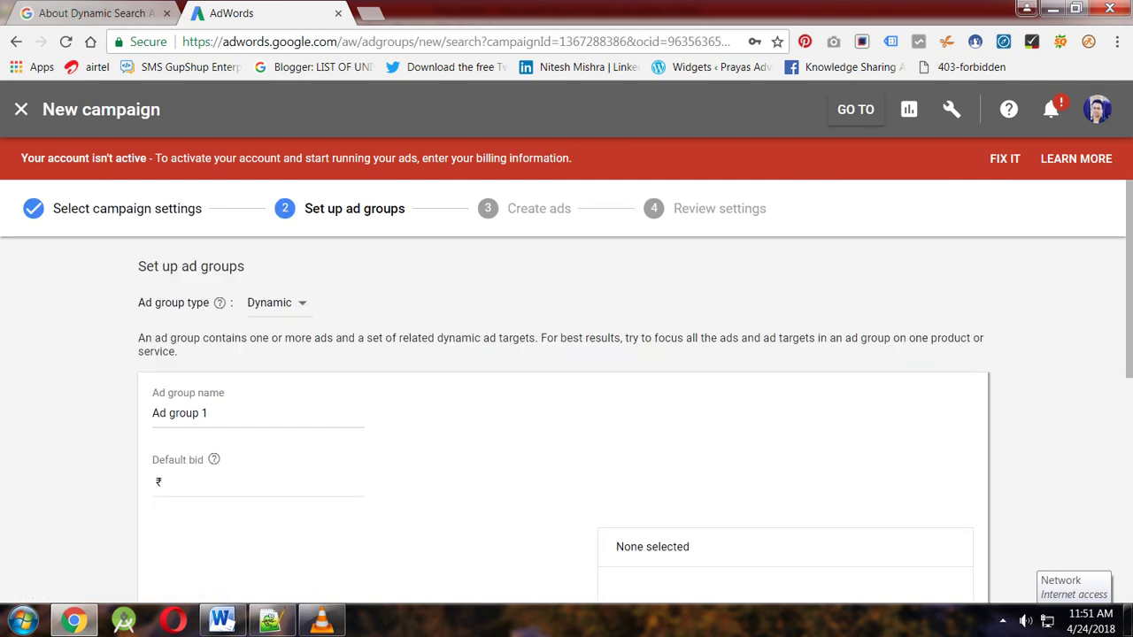
# Rename the dynamic ad group as "seo course"
pyautogui.click(209, 413)
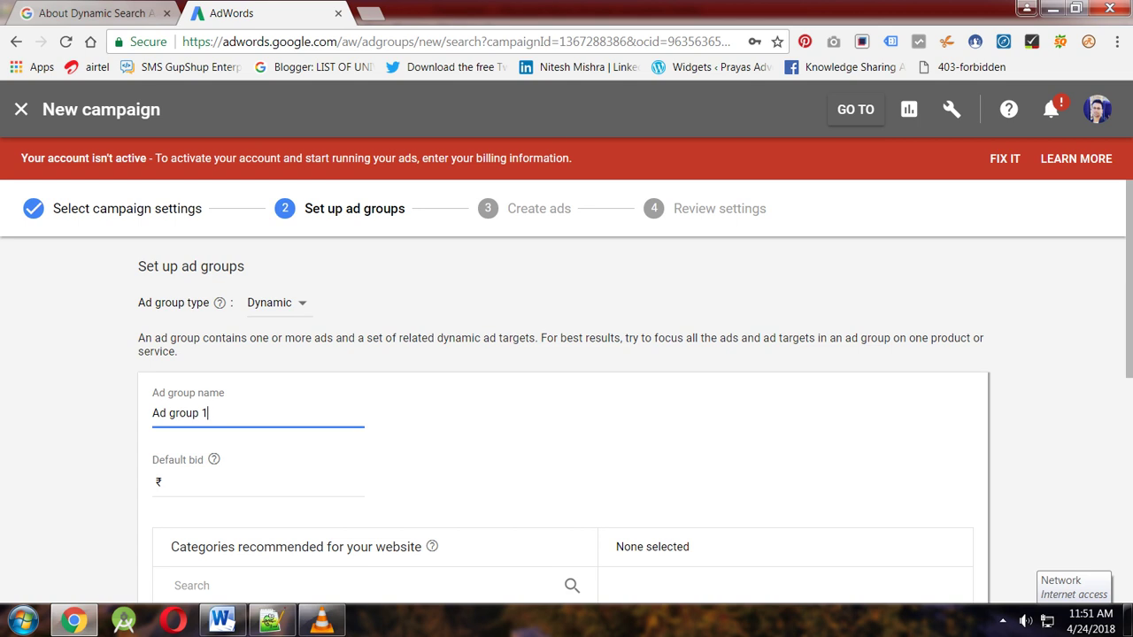
pyautogui.press('BackSpace')
pyautogui.press('BackSpace')
pyautogui.press('BackSpace')
pyautogui.press('BackSpace')
pyautogui.press('BackSpace')
pyautogui.press('BackSpace')
pyautogui.press('BackSpace')
pyautogui.press('BackSpace')
pyautogui.press('BackSpace')
pyautogui.press('BackSpace')
pyautogui.write('seo course')
# Set the ad group's default bid to ₹5
pyautogui.press('Tab')
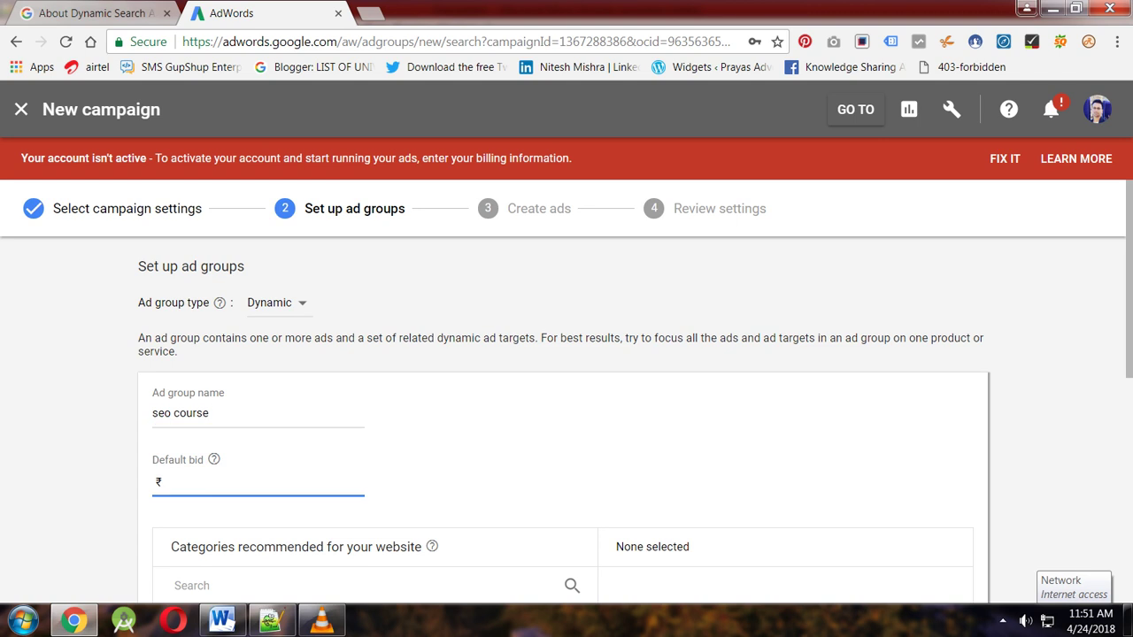
pyautogui.write('5')
pyautogui.scroll(-3, 563, 419)
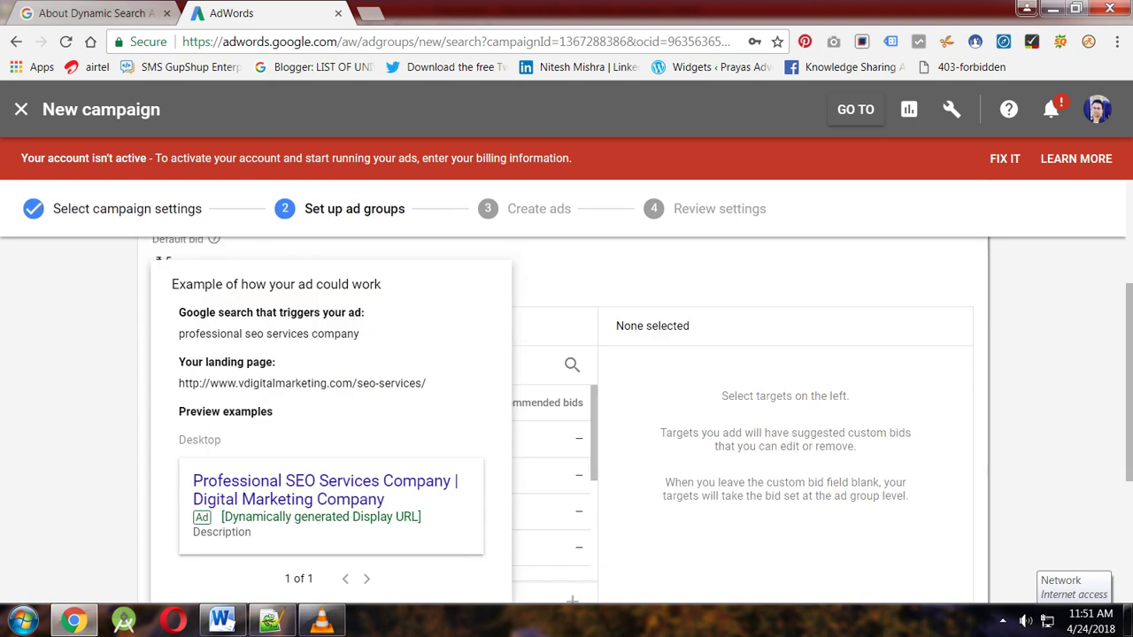
pyautogui.hotkey('shift', 'Tab')
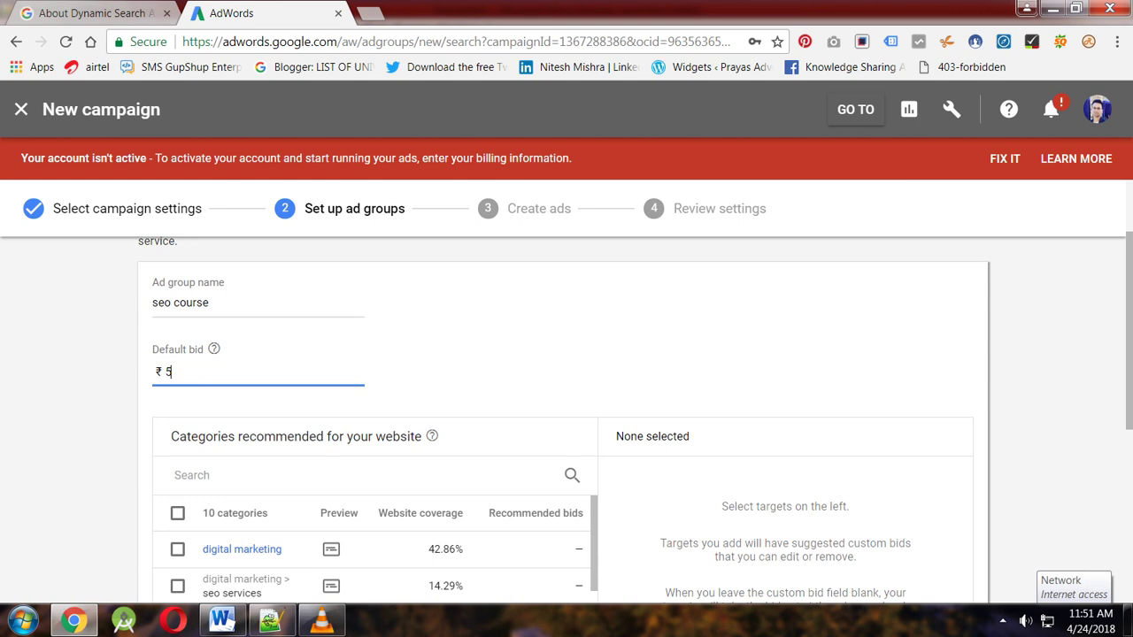
# Add the recommended category "digital marketing" as a dynamic ad target with a ₹5 bid
pyautogui.scroll(-3, 567, 399)
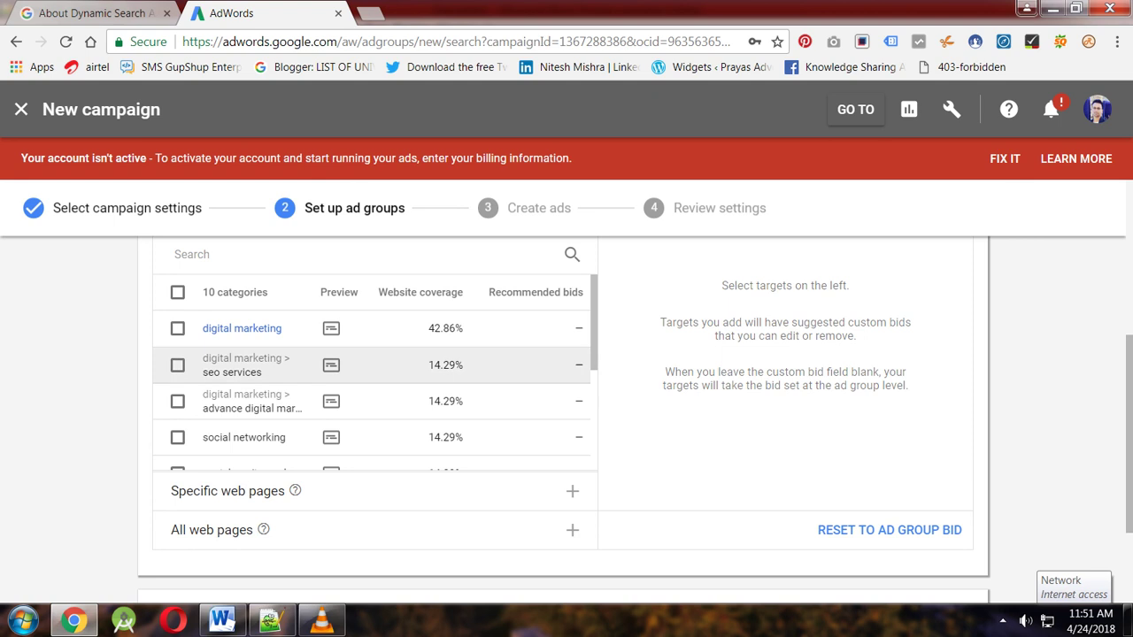
pyautogui.scroll(-1, 371, 389)
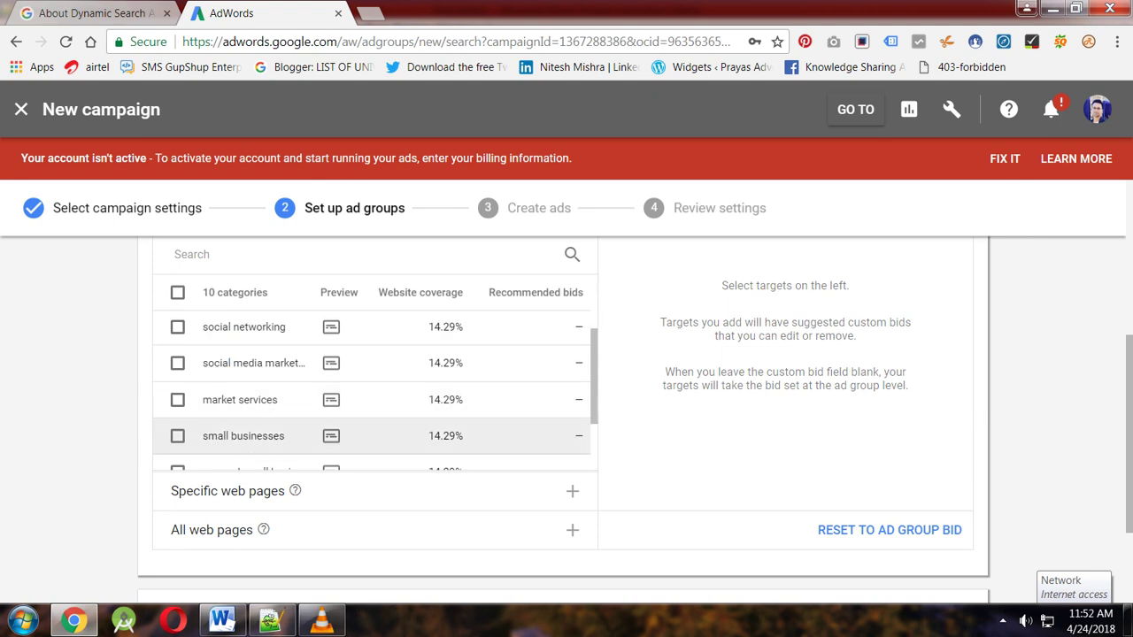
pyautogui.scroll(-1, 372, 389)
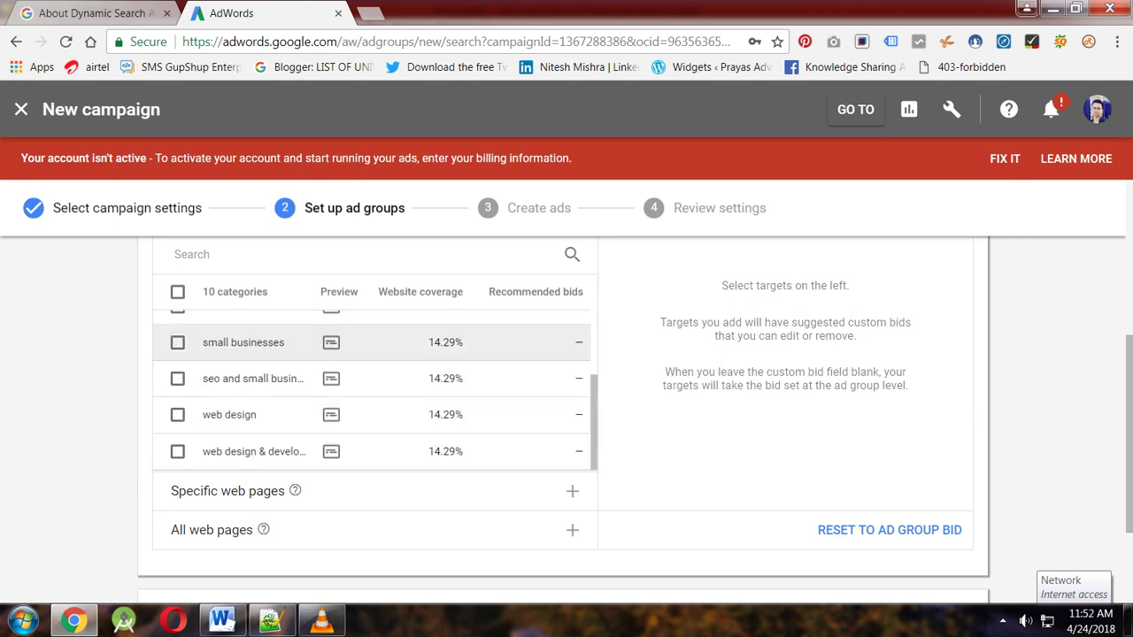
pyautogui.scroll(-1, 371, 416)
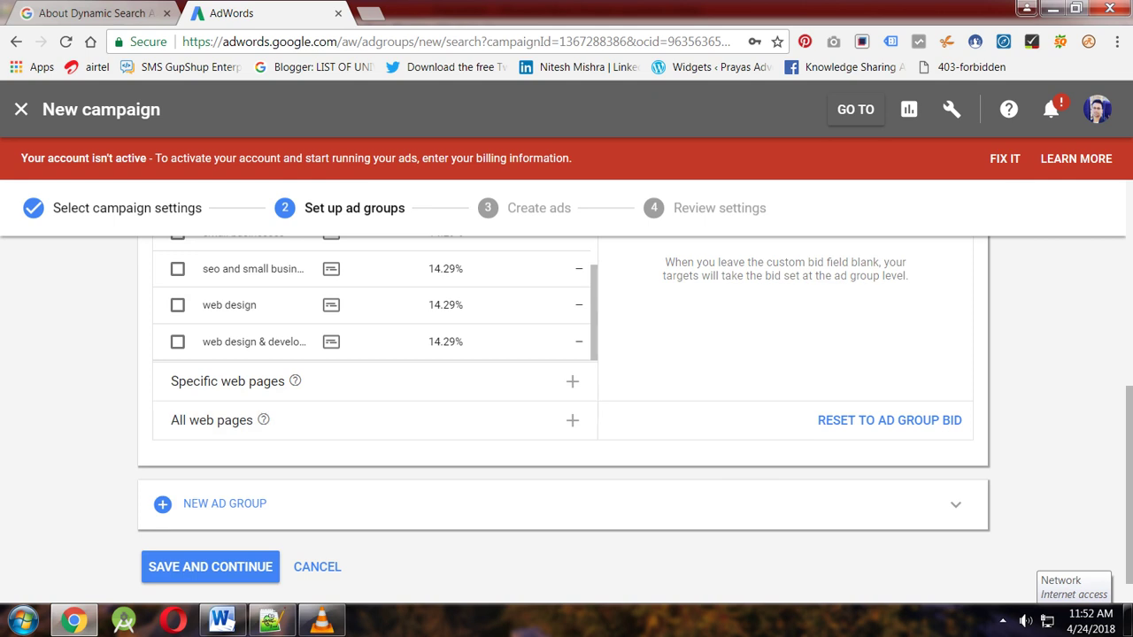
pyautogui.scroll(2, 566, 416)
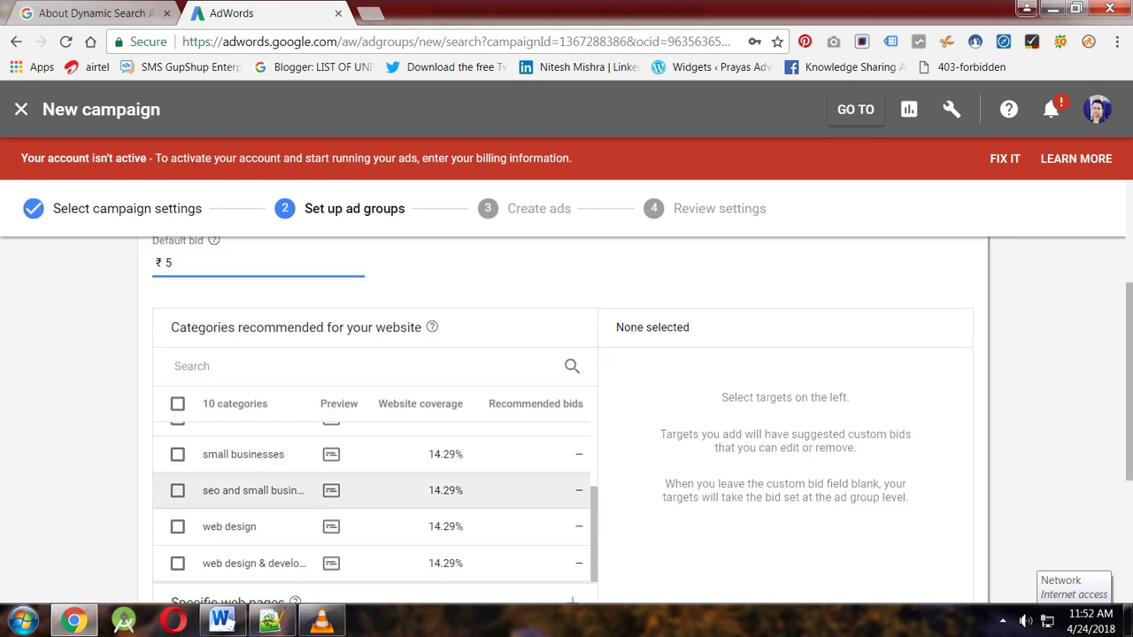
pyautogui.scroll(1, 371, 496)
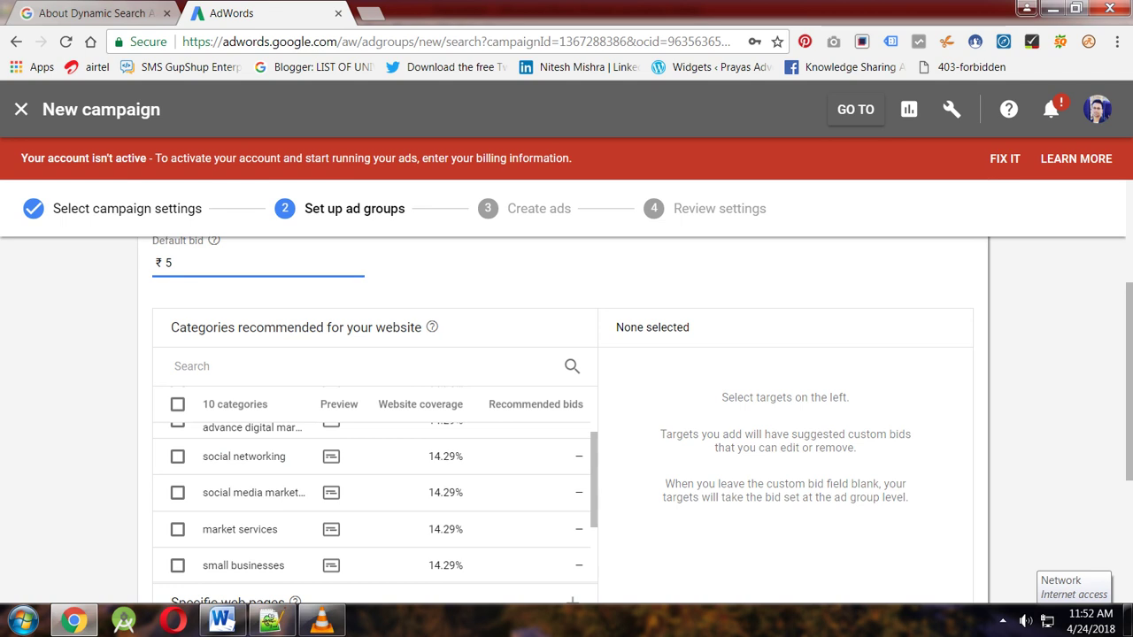
pyautogui.scroll(2, 371, 496)
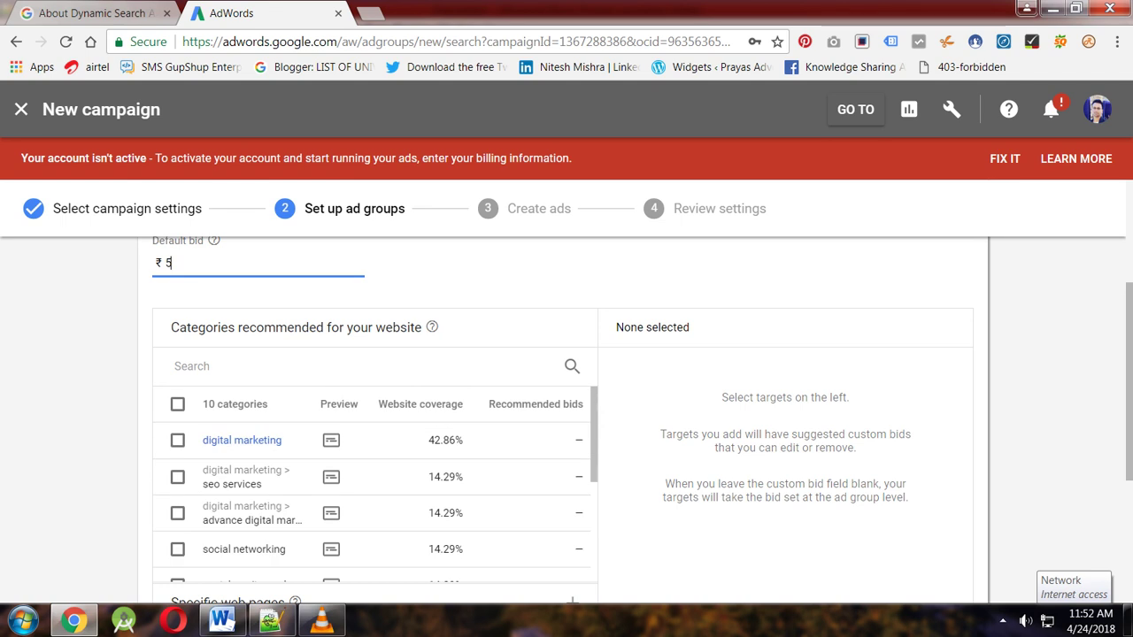
pyautogui.click(177, 440)
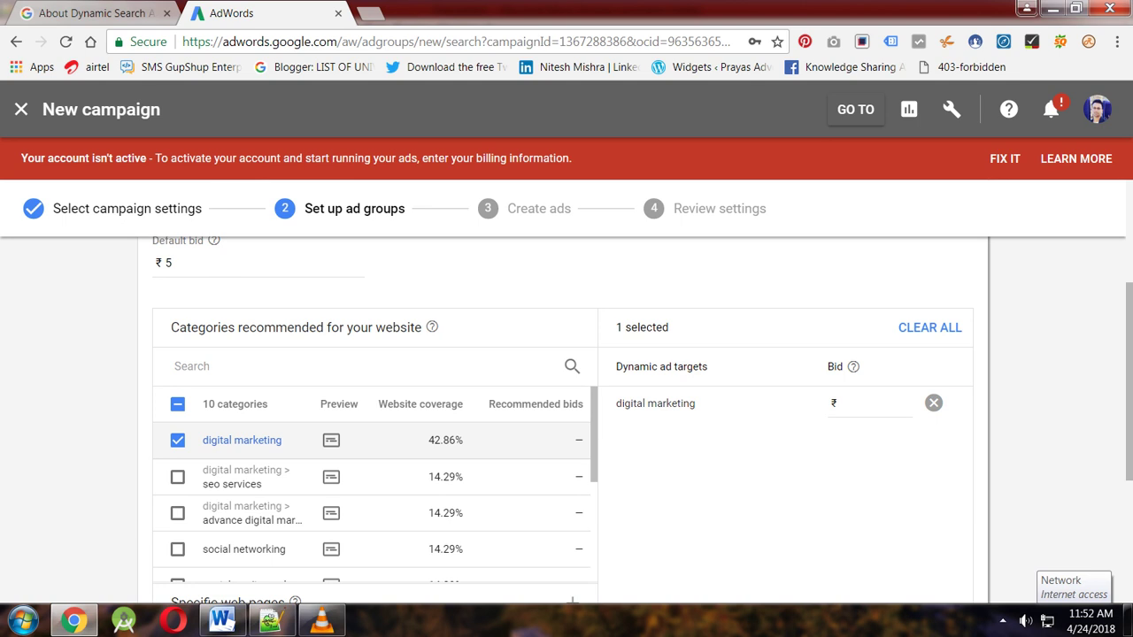
pyautogui.click(869, 404)
pyautogui.write('5')
# Add the "advance digital marketing course" category and all web pages of the website as further dynamic ad targets
pyautogui.scroll(-1, 371, 434)
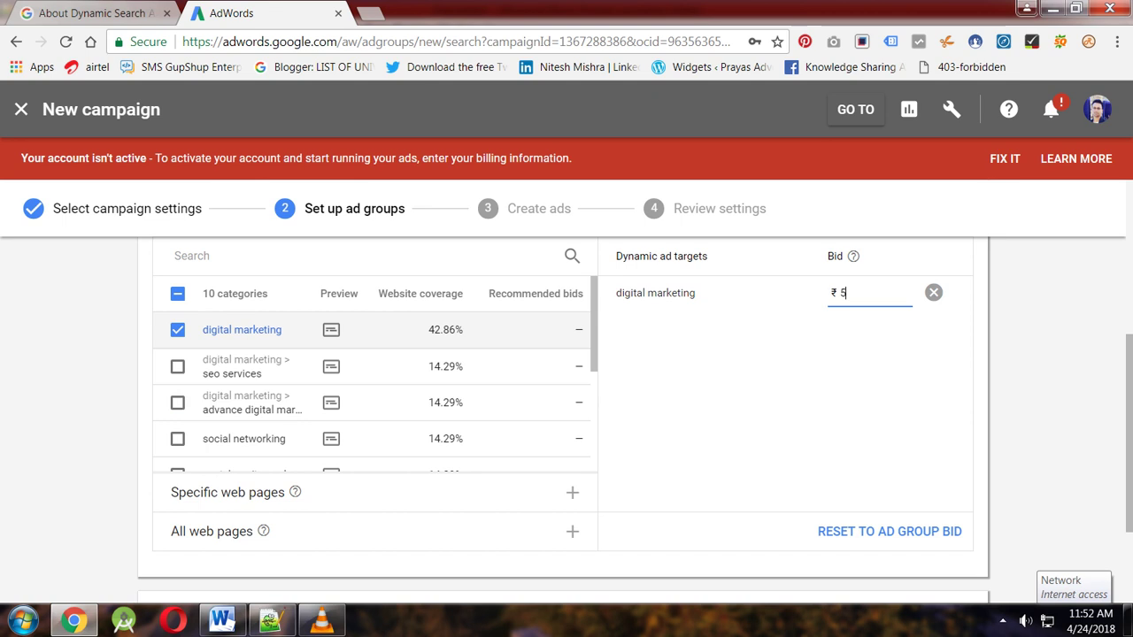
pyautogui.click(177, 403)
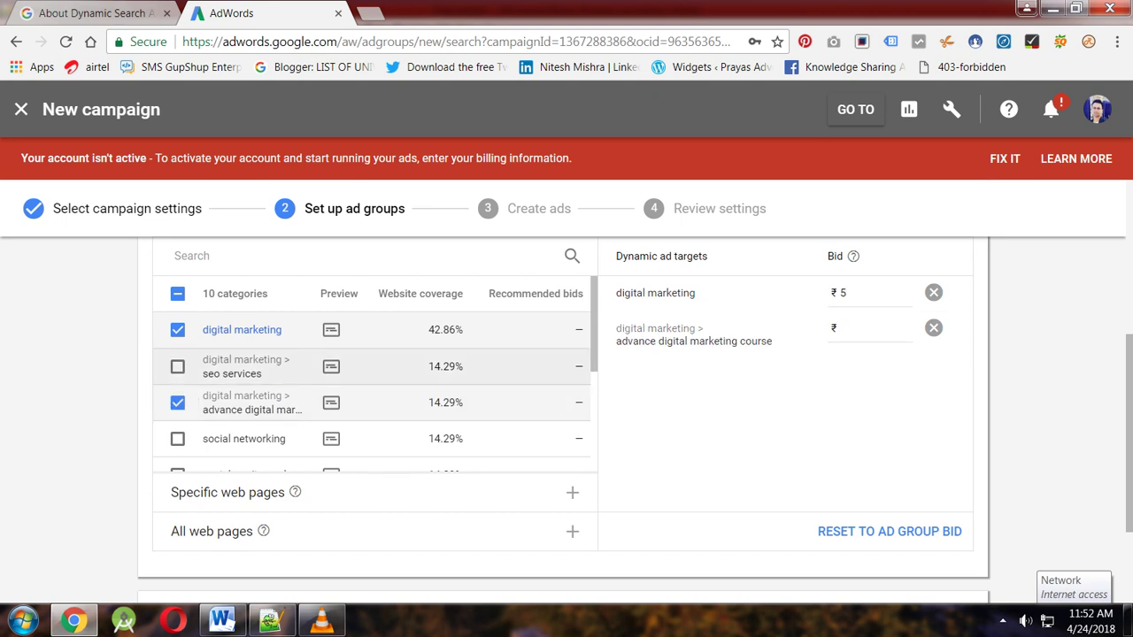
pyautogui.scroll(-3, 372, 403)
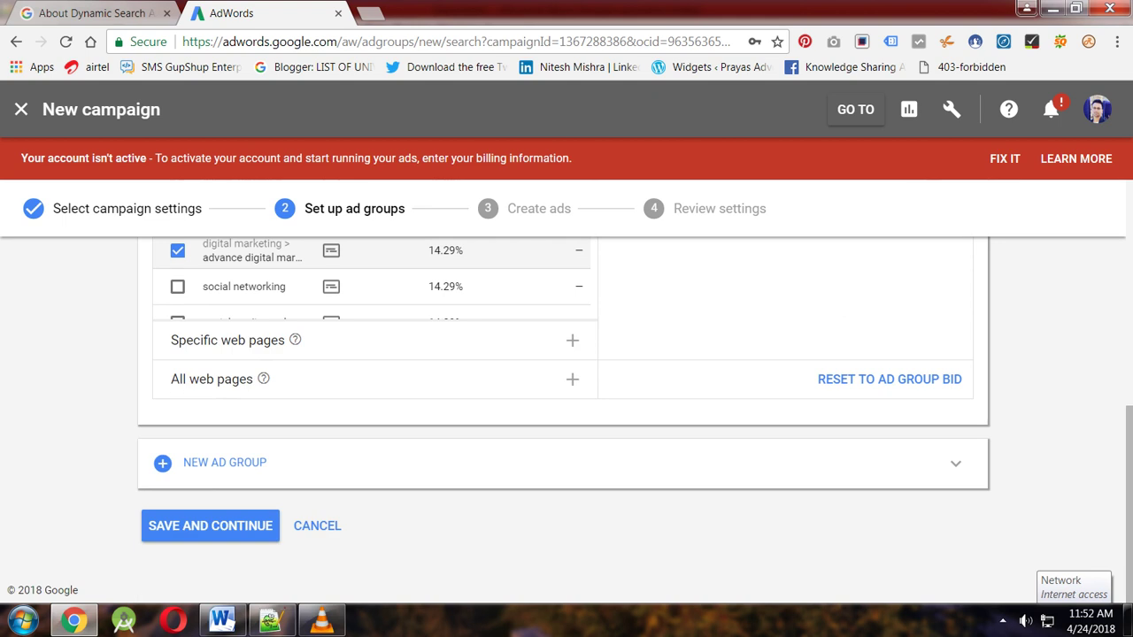
pyautogui.scroll(2, 563, 390)
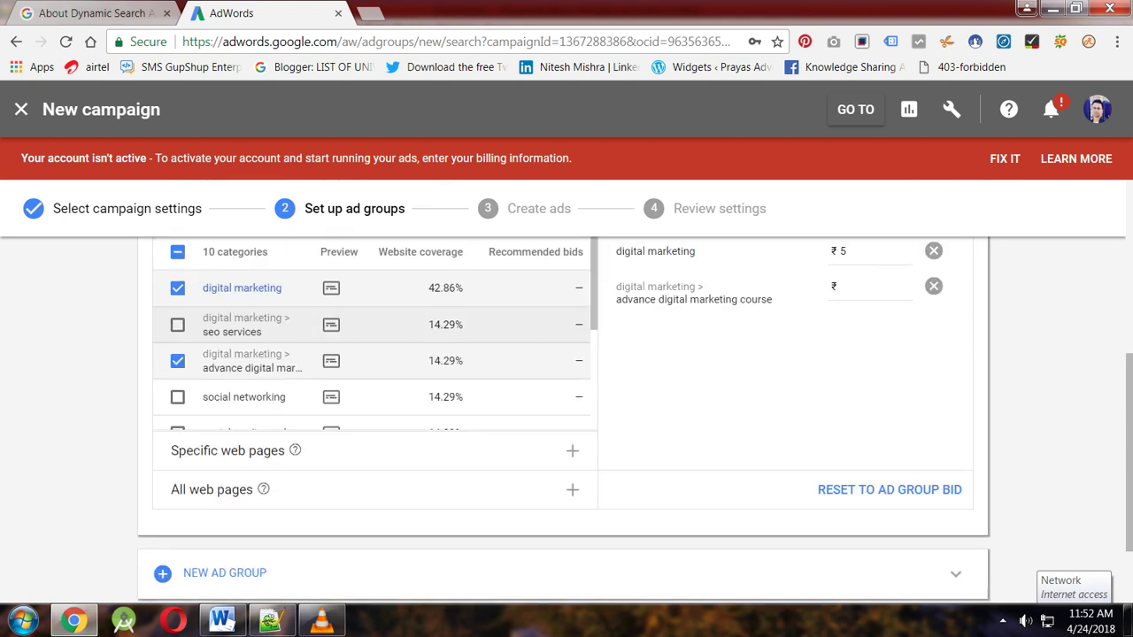
pyautogui.scroll(-2, 372, 359)
pyautogui.scroll(-2, 372, 385)
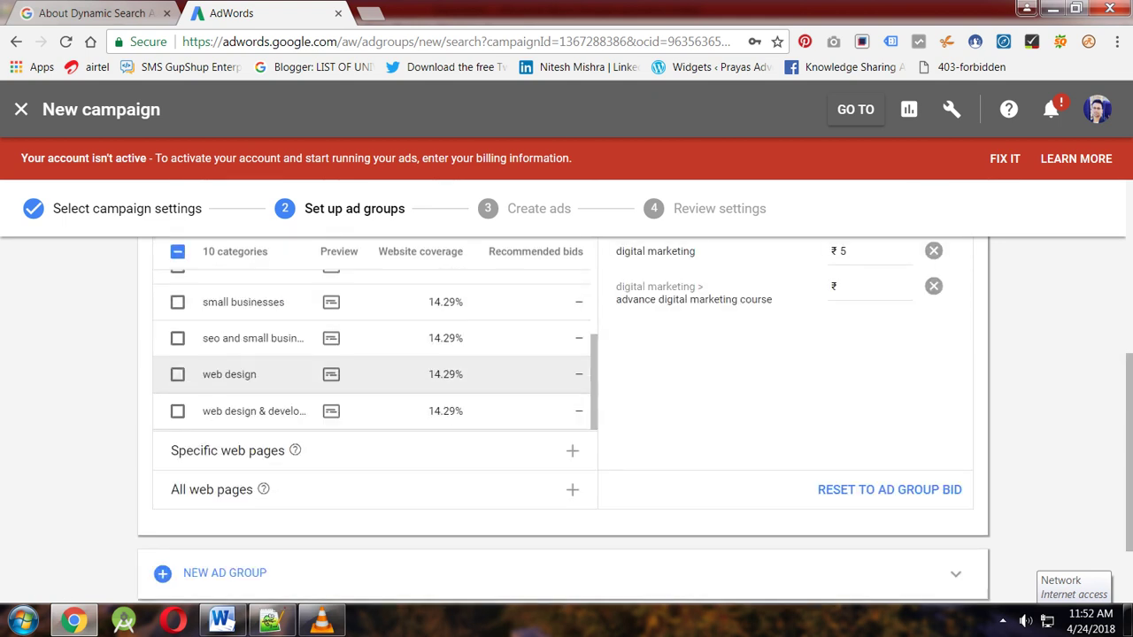
pyautogui.scroll(-2, 372, 381)
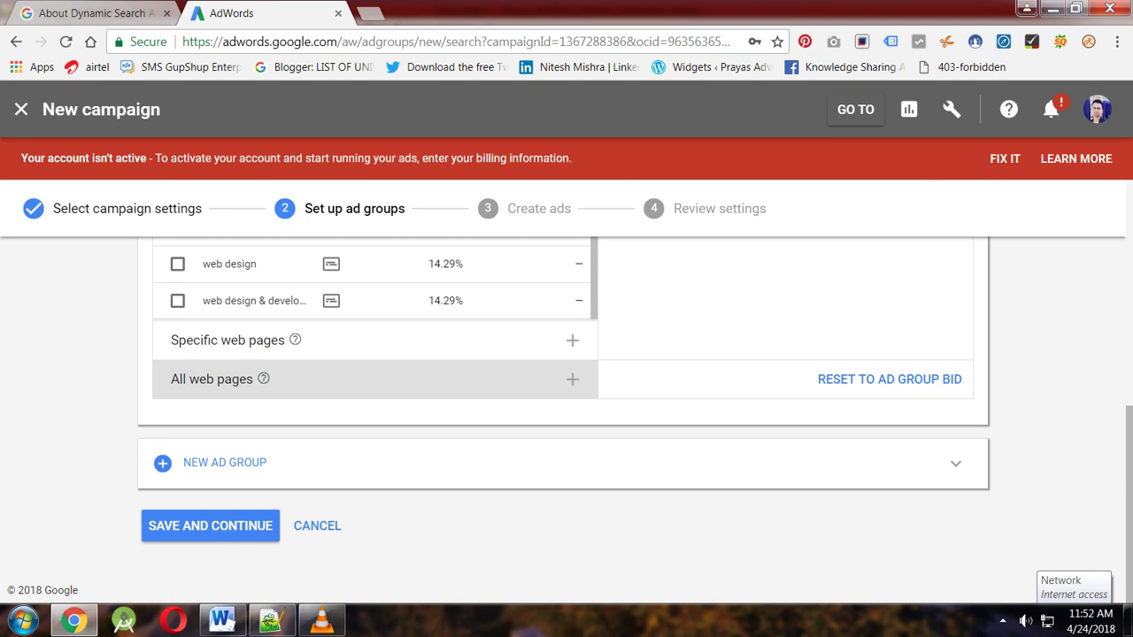
pyautogui.click(375, 380)
pyautogui.scroll(4, 375, 380)
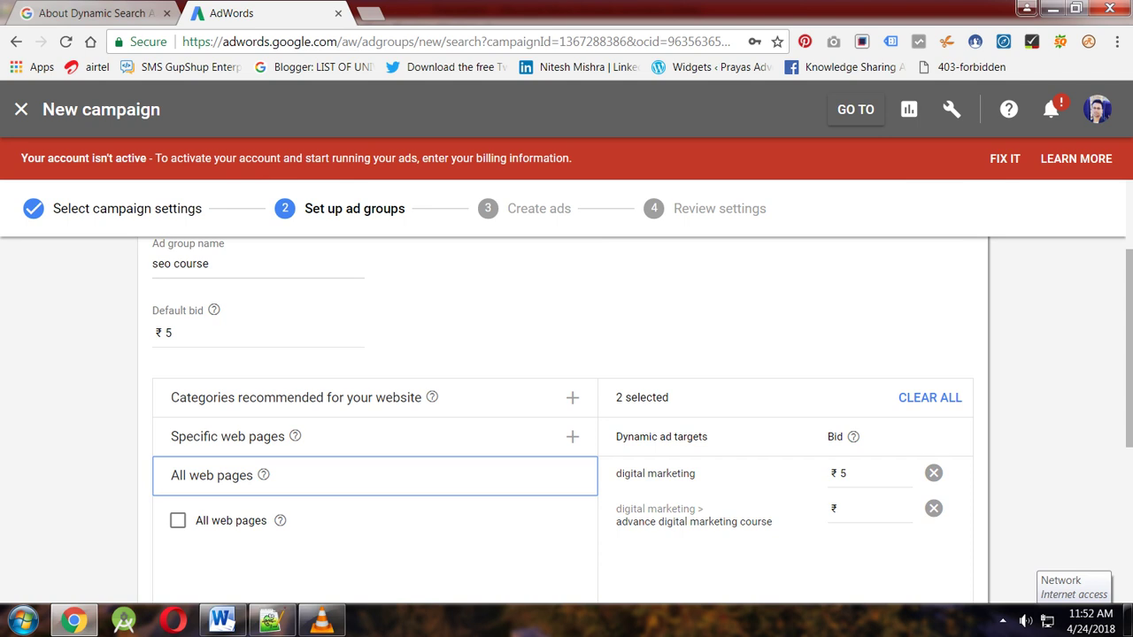
pyautogui.click(178, 520)
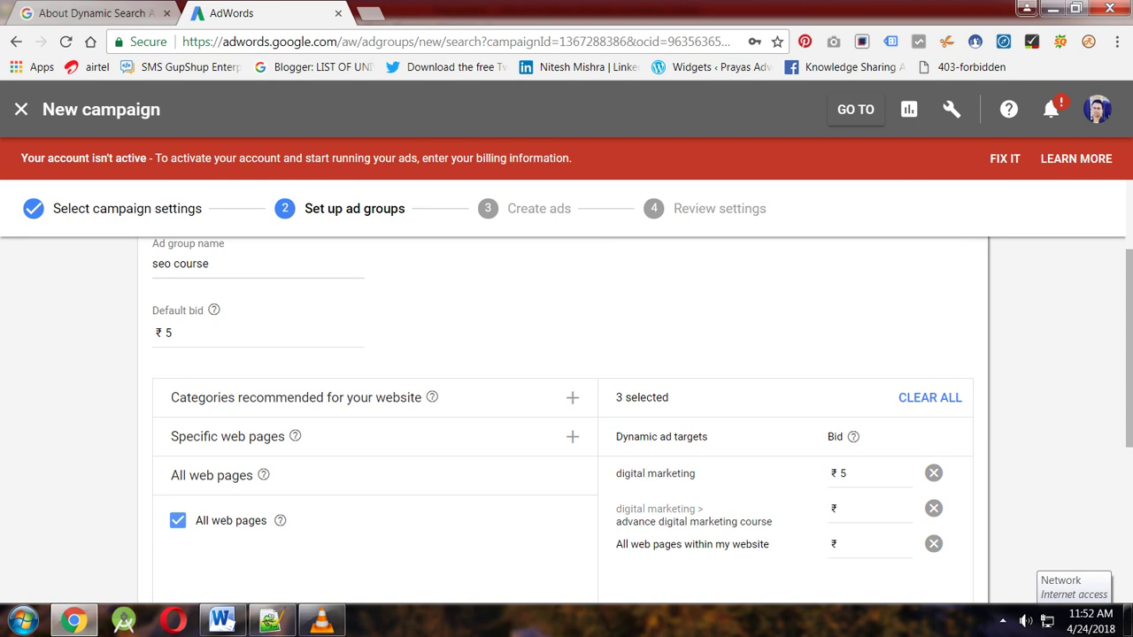
pyautogui.scroll(-1, 567, 416)
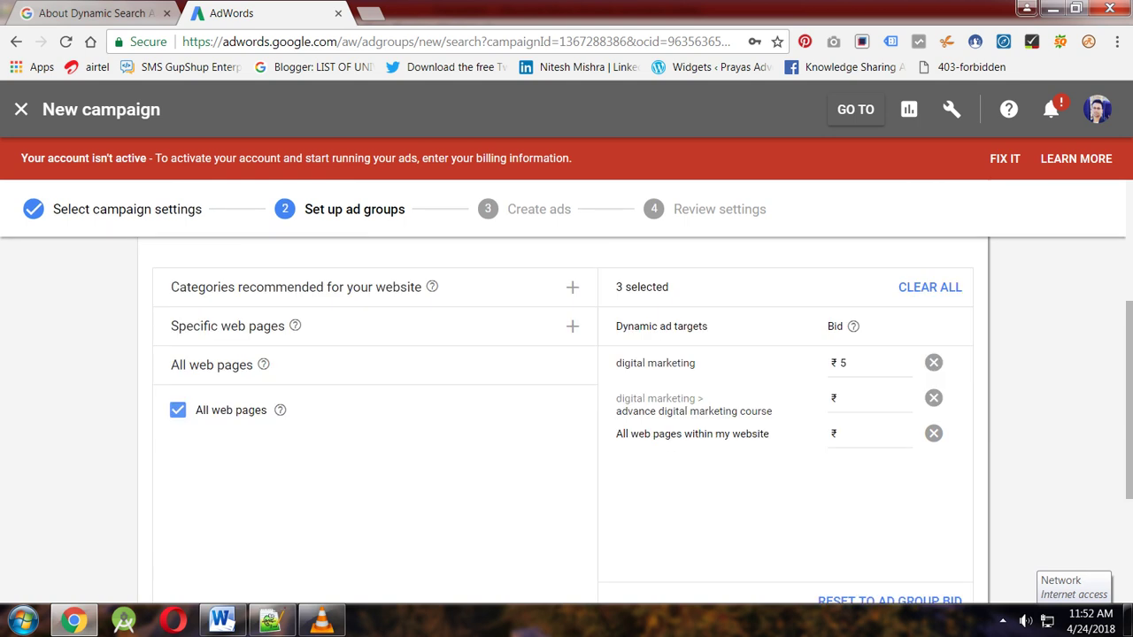
# In Notepad++, add "note here you can select all pages or specific pages for dynamic search ads" below the targeting source list
pyautogui.hotkey('alt', 'Tab')
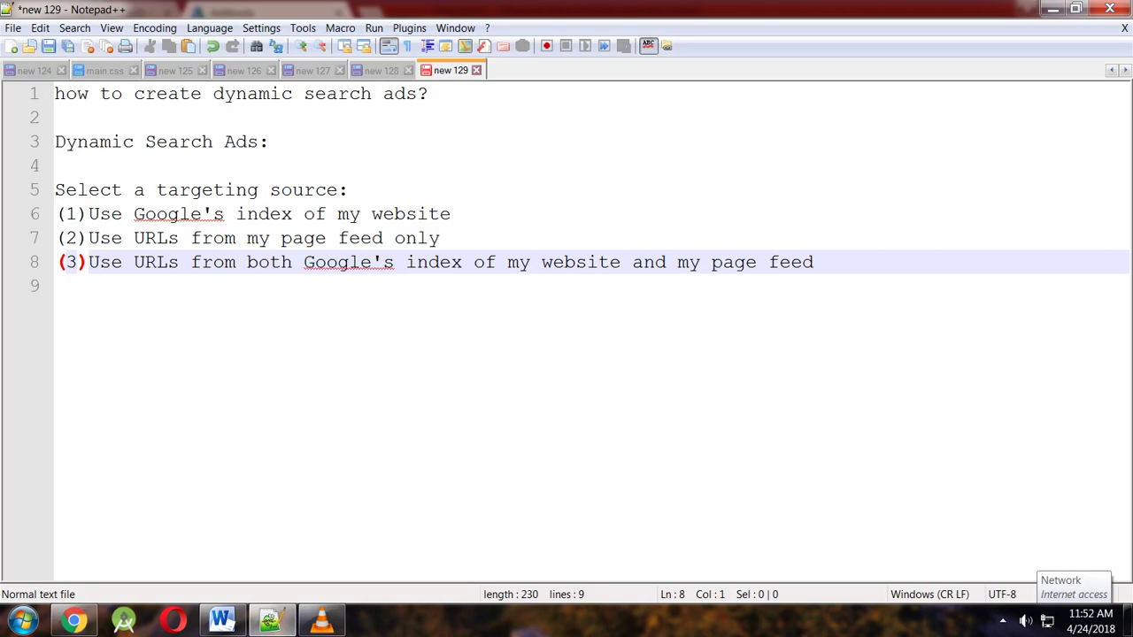
pyautogui.press('End')
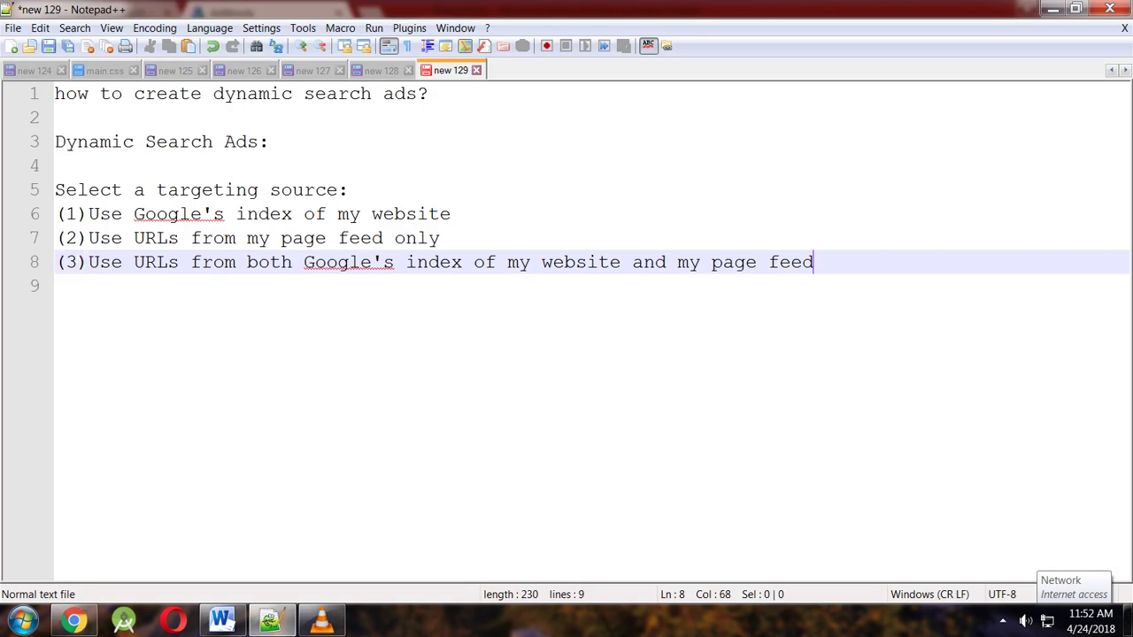
pyautogui.press('Return')
pyautogui.press('Return')
pyautogui.press('Return')
pyautogui.write('note he')
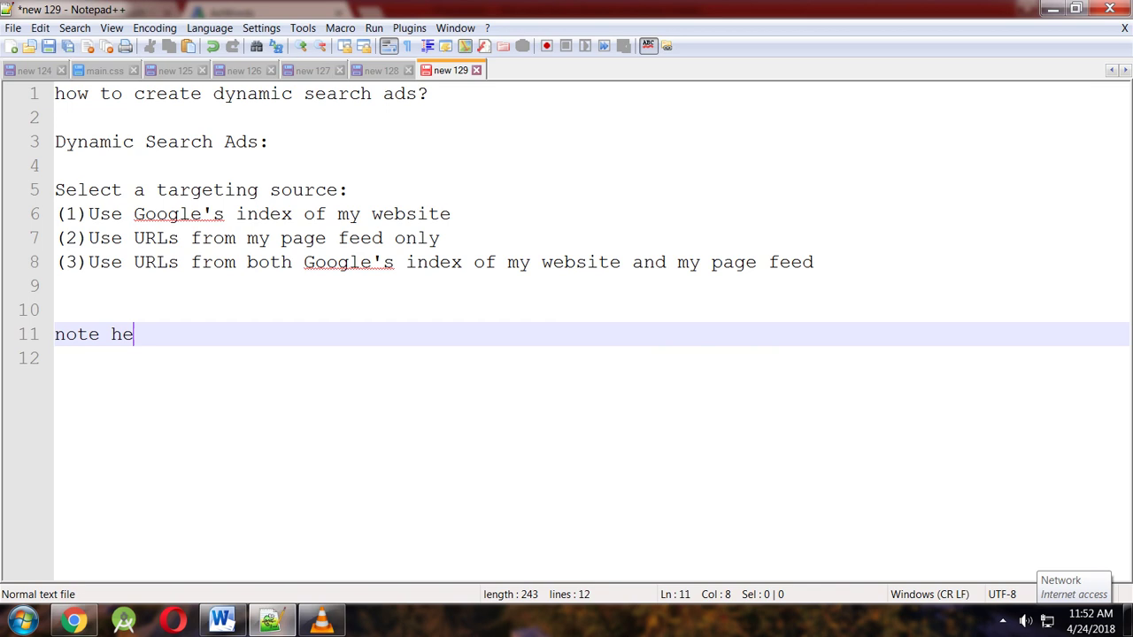
pyautogui.write('re you can sele')
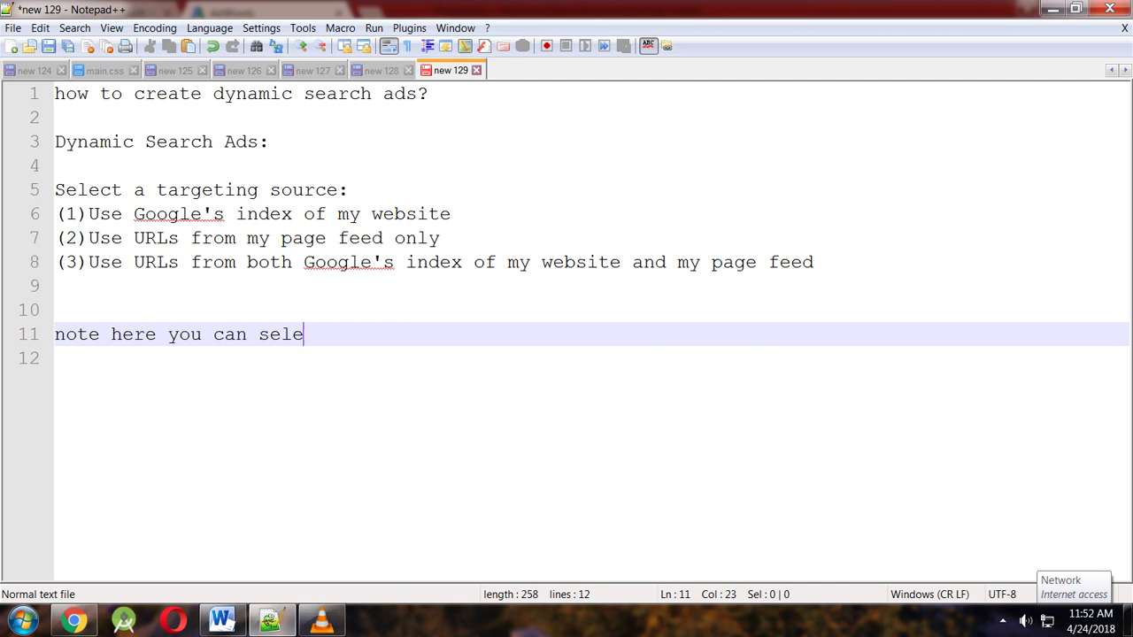
pyautogui.write('ct all pag')
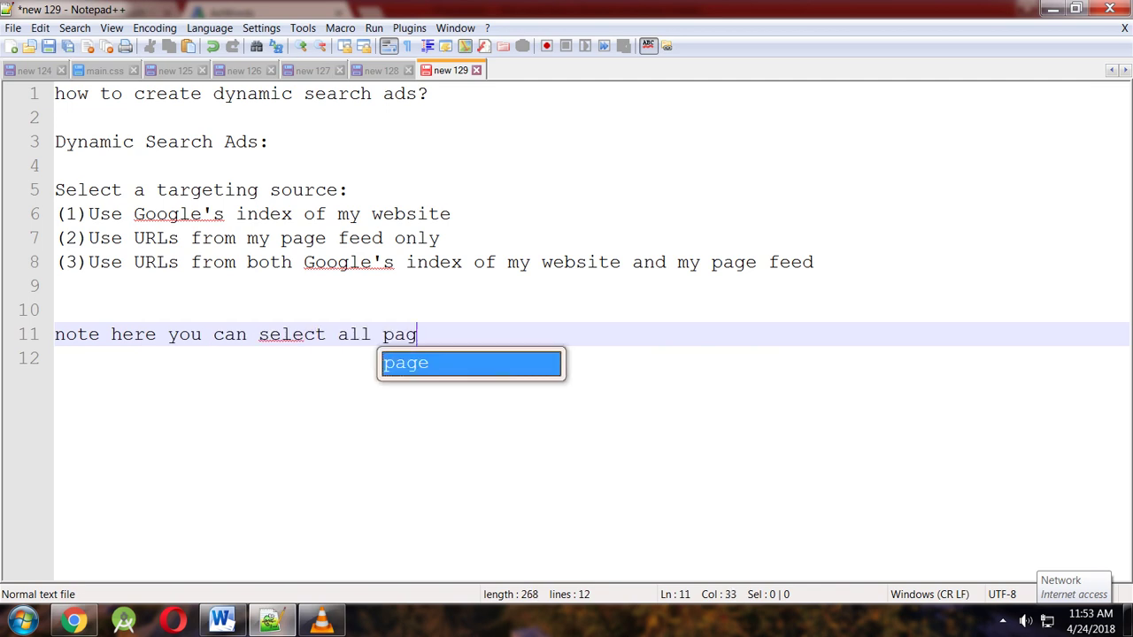
pyautogui.write('es or sp')
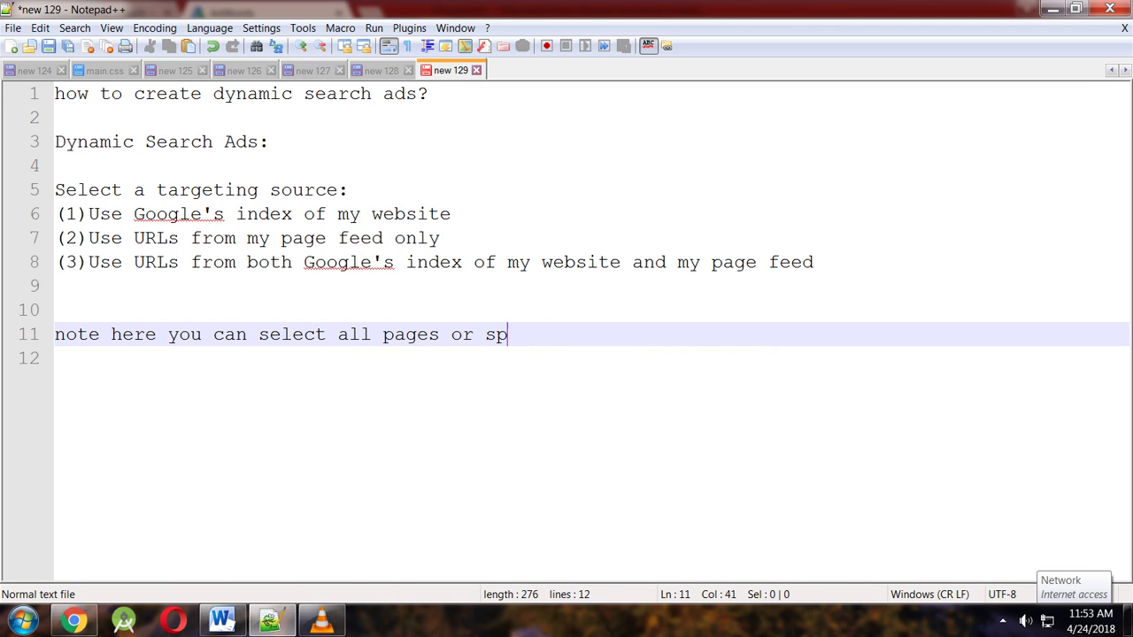
pyautogui.write('ecific')
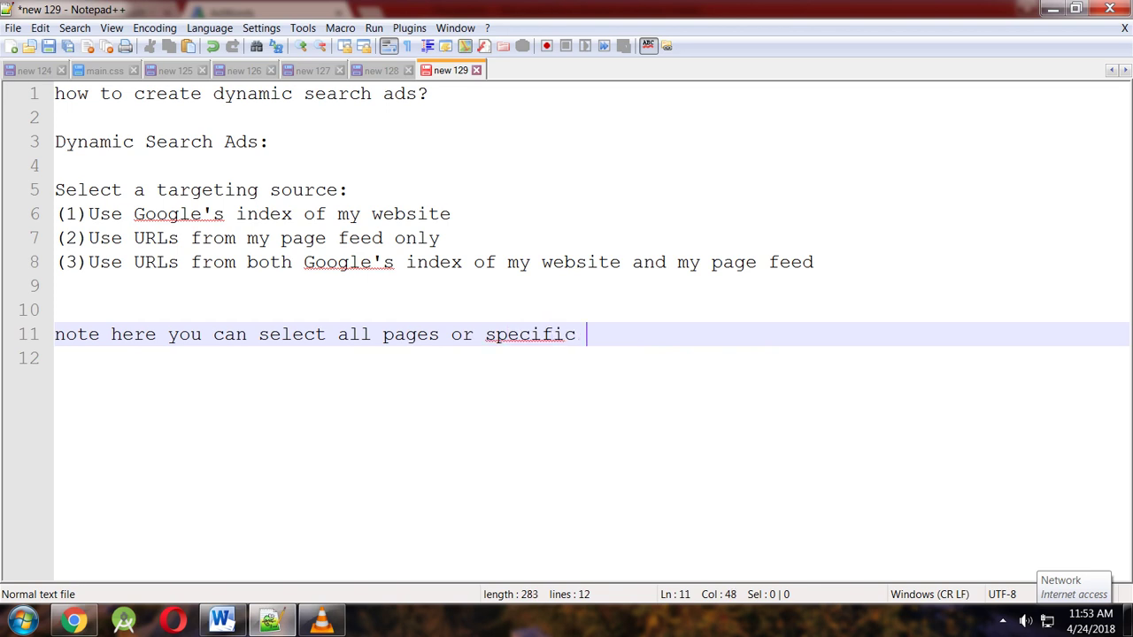
pyautogui.press('BackSpace')
pyautogui.write('a')
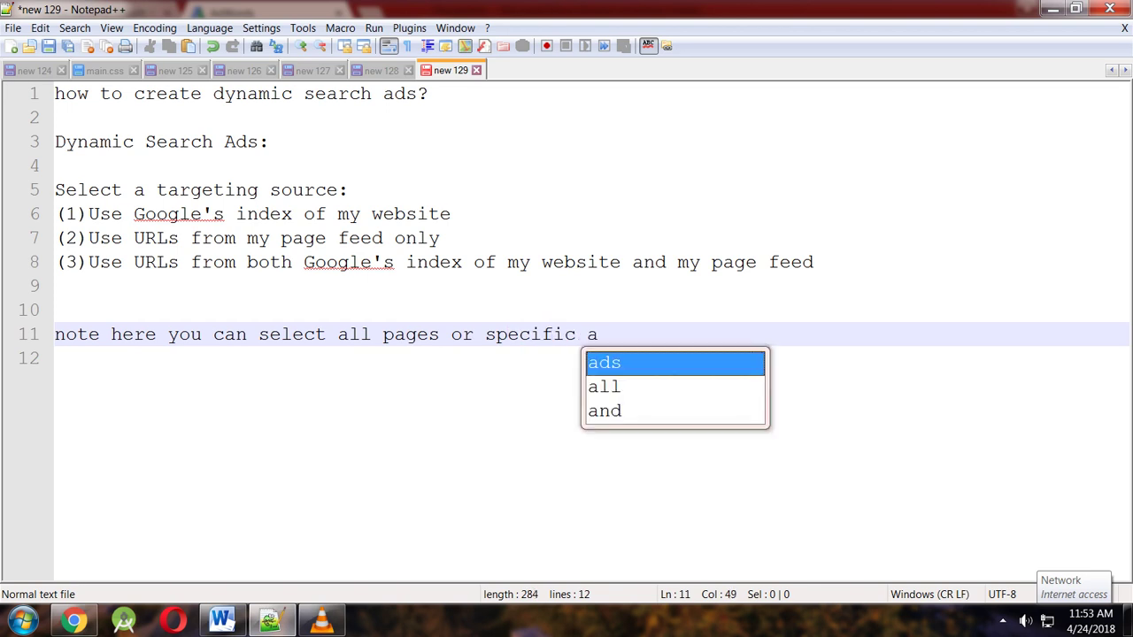
pyautogui.press('BackSpace')
pyautogui.write('pages for dy')
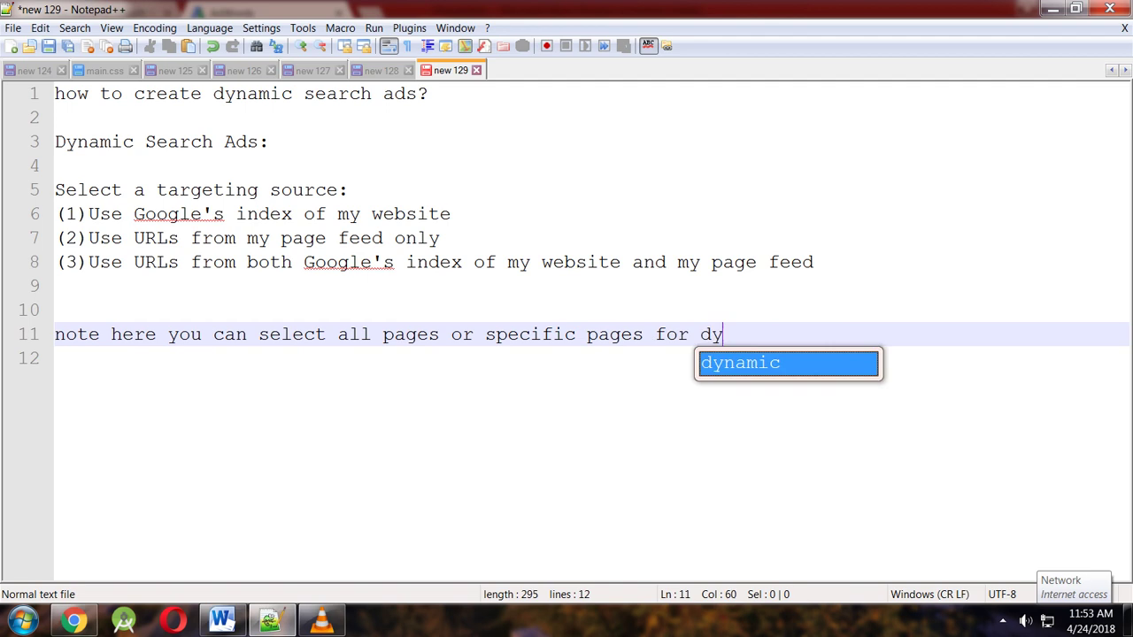
pyautogui.write('namic search a')
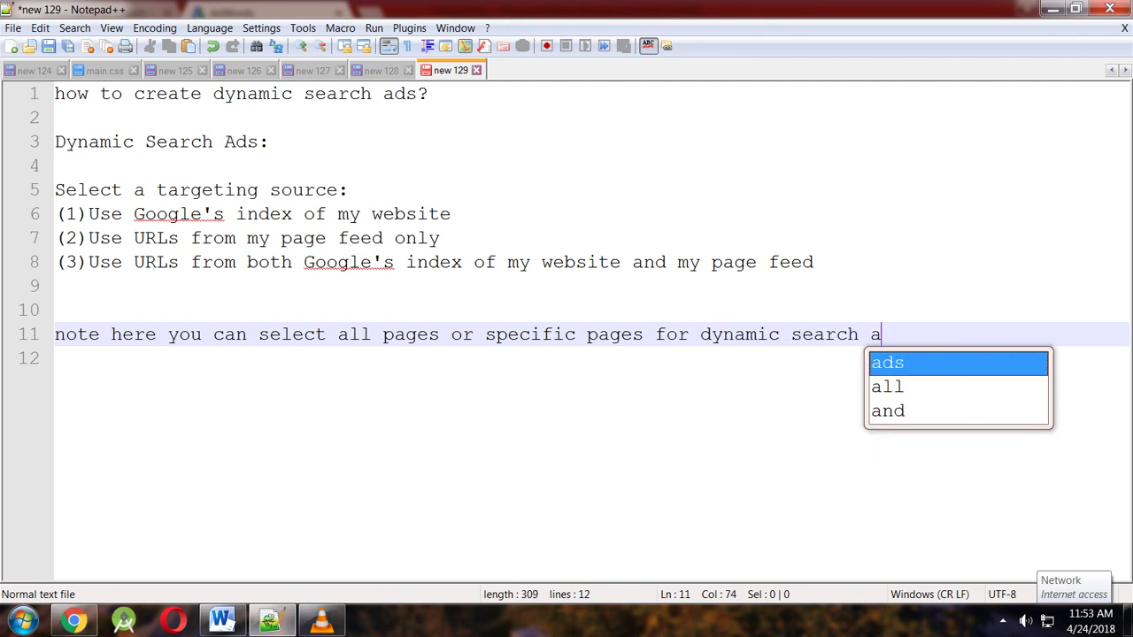
pyautogui.write('ds')
# Add "so choose specific page" below the note, separated by a blank line
pyautogui.press('Return')
pyautogui.press('Return')
pyautogui.write('so ')
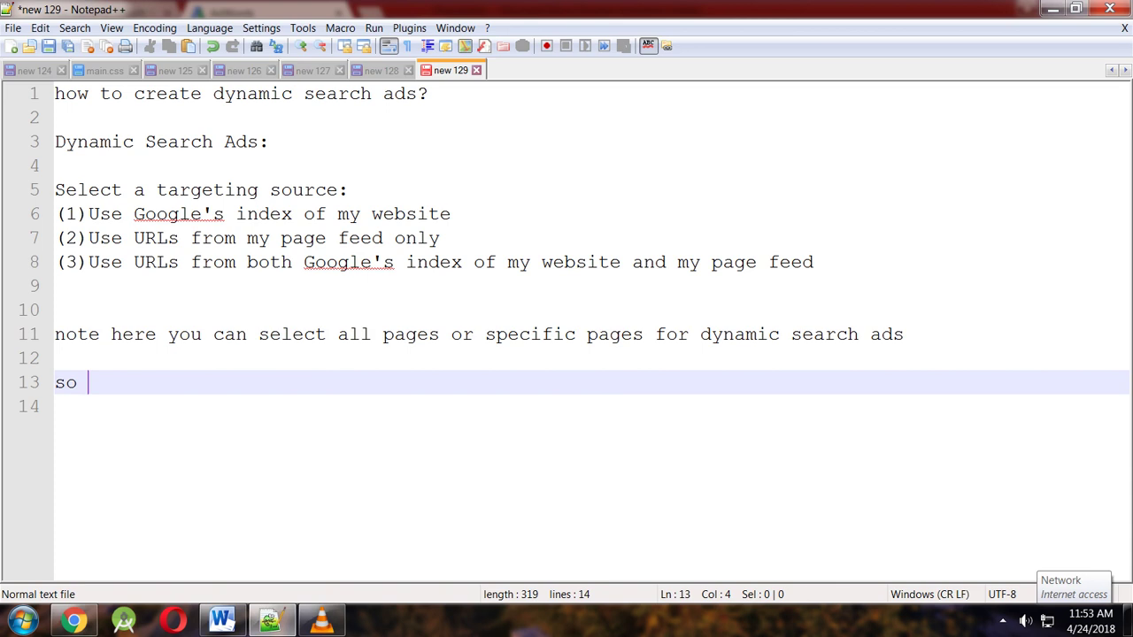
pyautogui.write('choose spec')
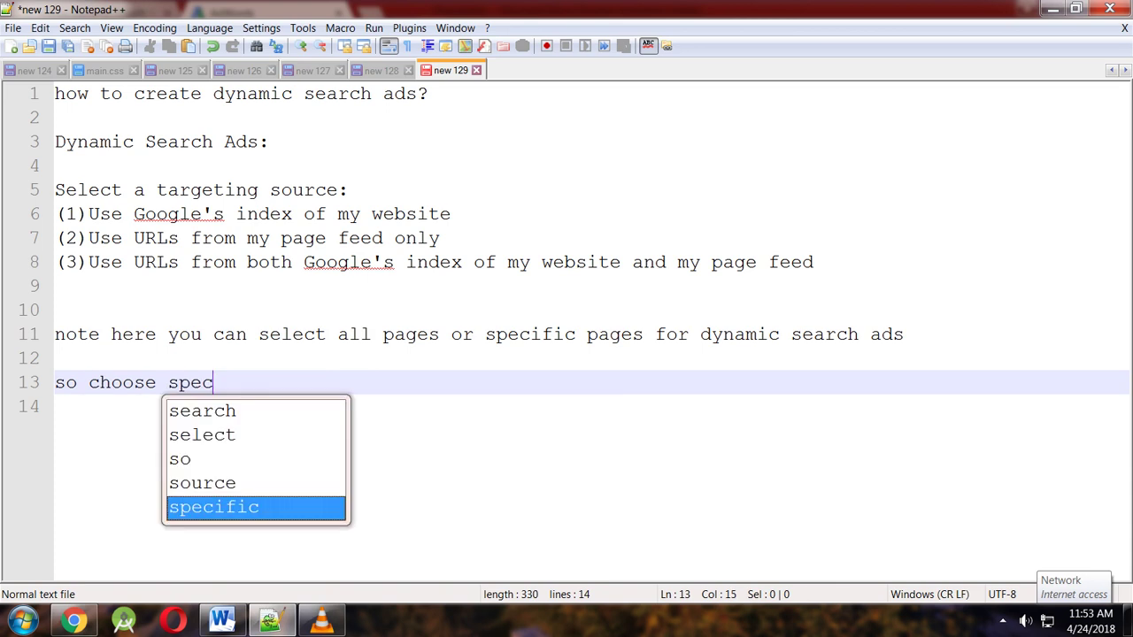
pyautogui.write('ific ')
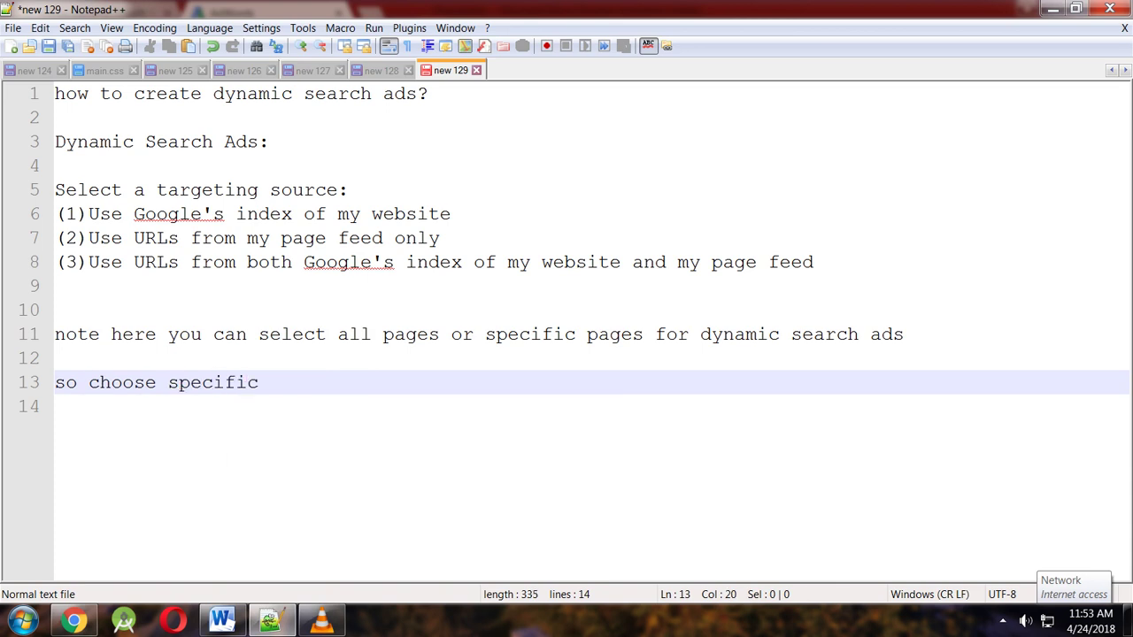
pyautogui.write('page')
# Switch back to AdWords and start a rule targeting specific web pages, with URL as the condition type
pyautogui.hotkey('alt', 'Tab')
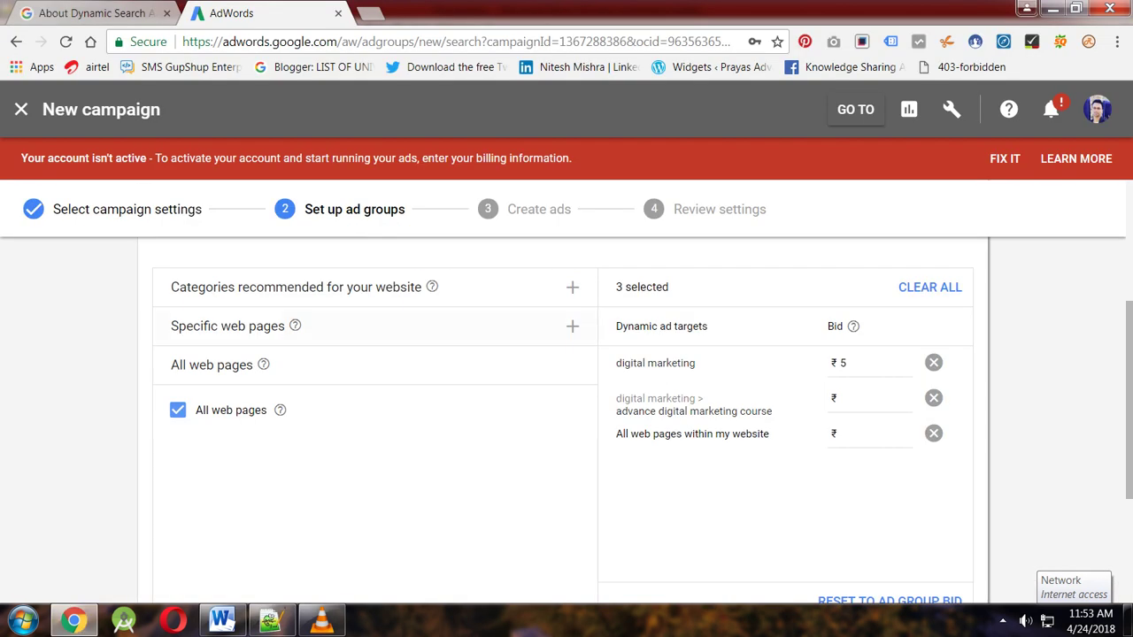
pyautogui.click(573, 327)
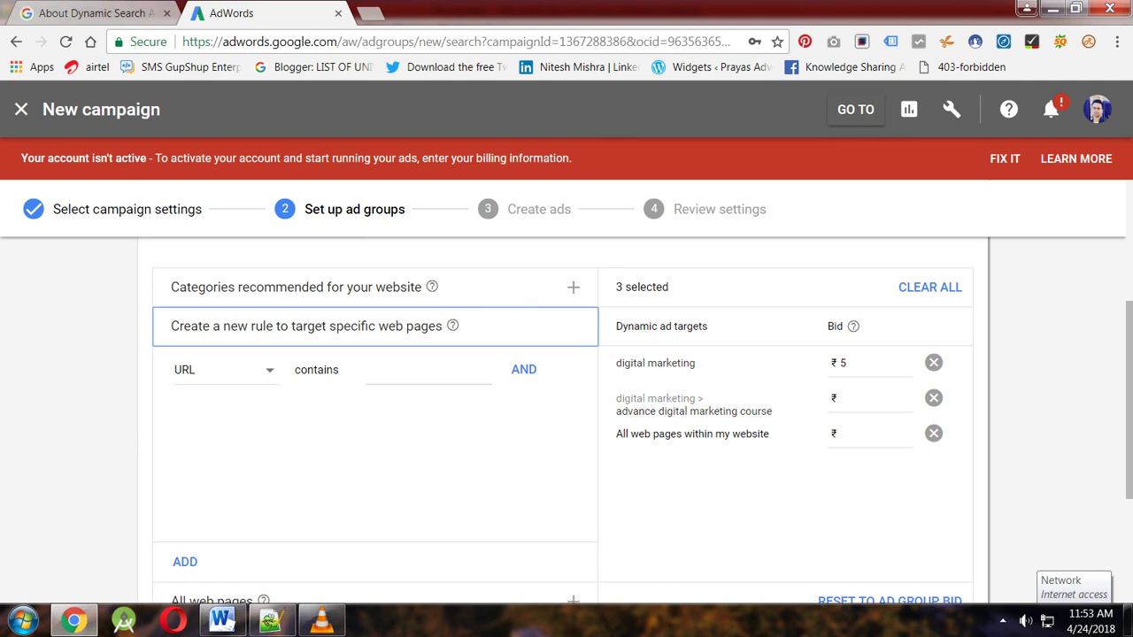
pyautogui.scroll(-2, 563, 417)
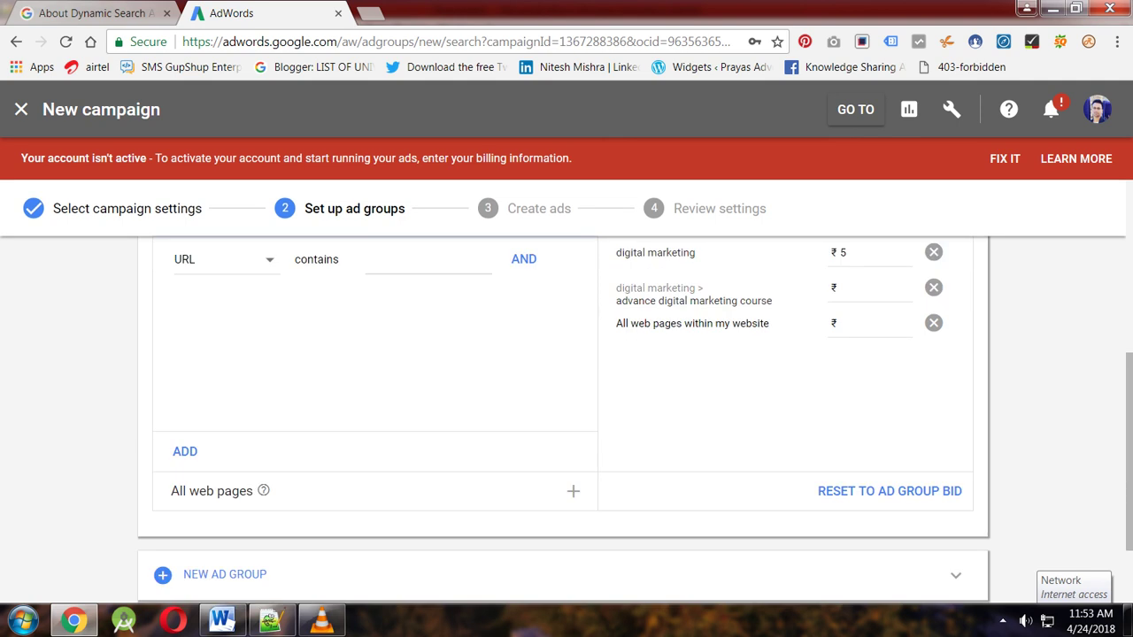
pyautogui.scroll(2, 563, 416)
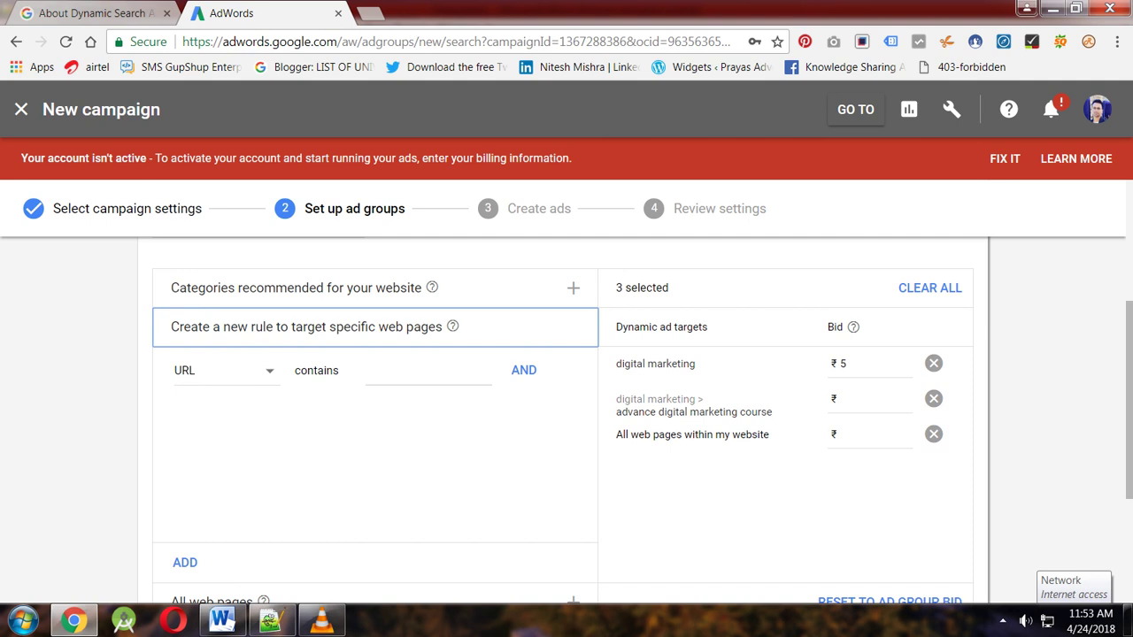
pyautogui.click(226, 370)
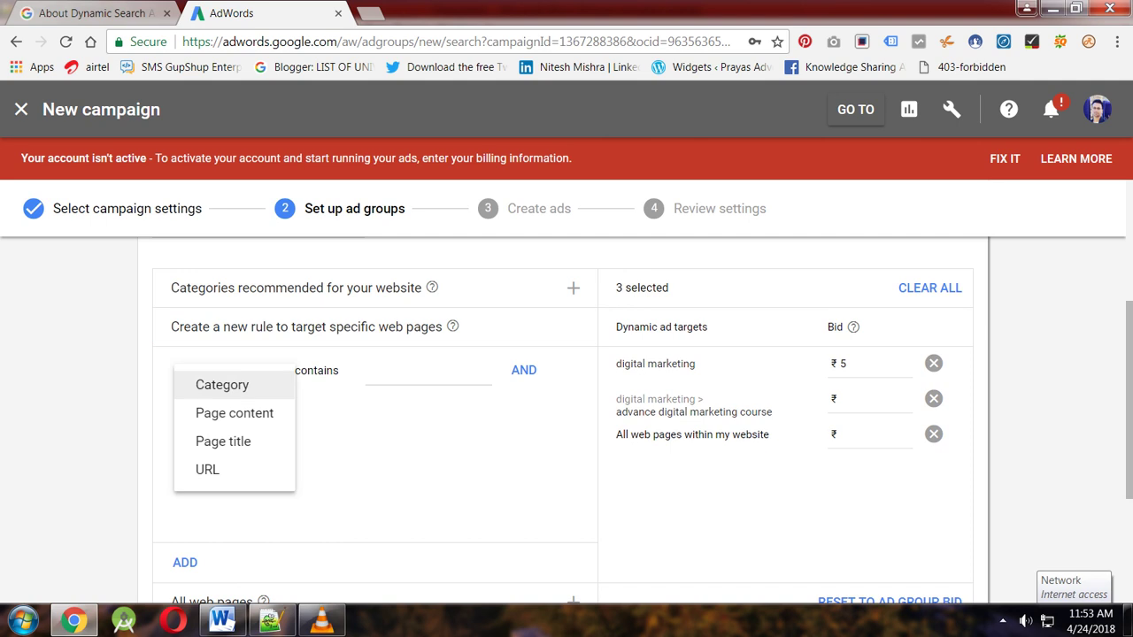
pyautogui.press('Down')
pyautogui.press('Down')
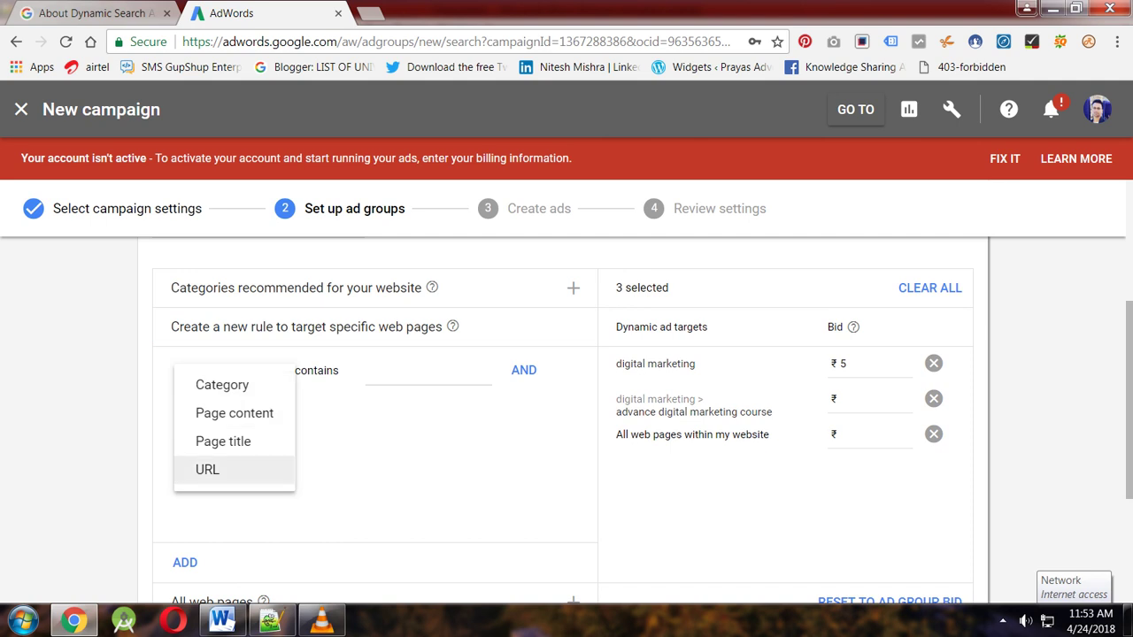
pyautogui.press('Return')
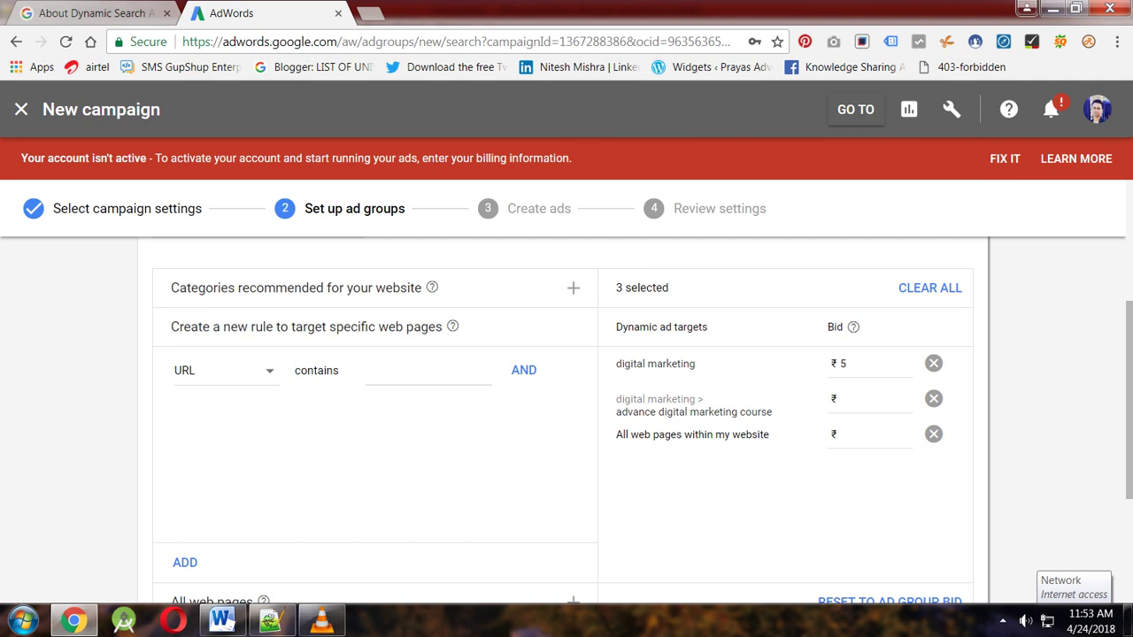
pyautogui.click(428, 371)
# Open vdigitalmarketing.com in a new browser tab and copy the address of its Advance Digital Marketing Course page
pyautogui.hotkey('ctrl', 't')
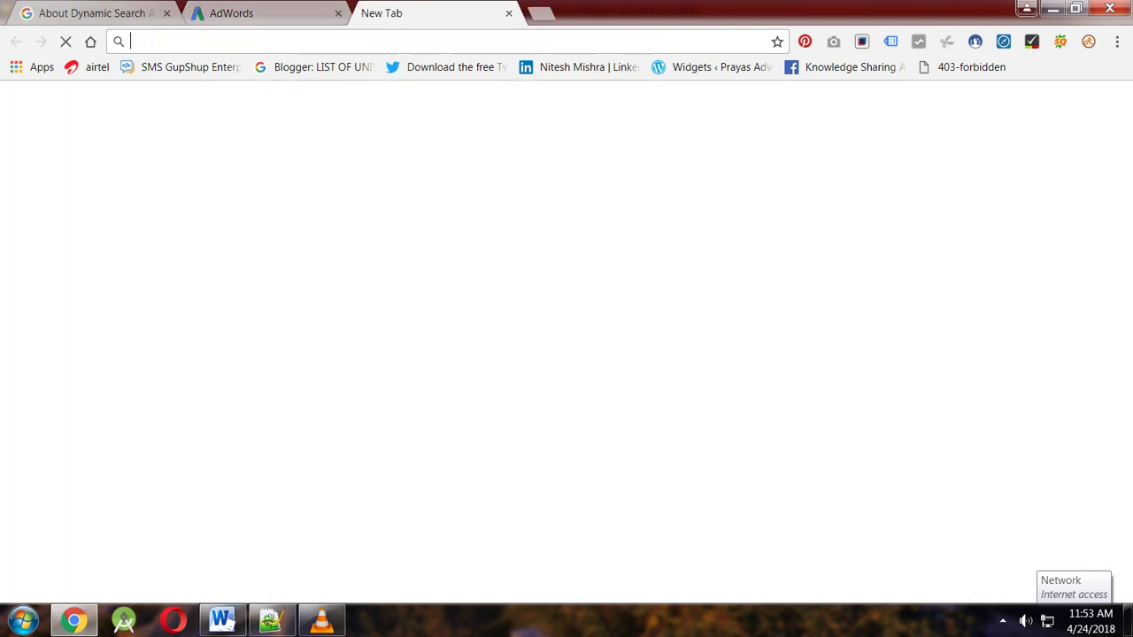
pyautogui.write('vdigitalma')
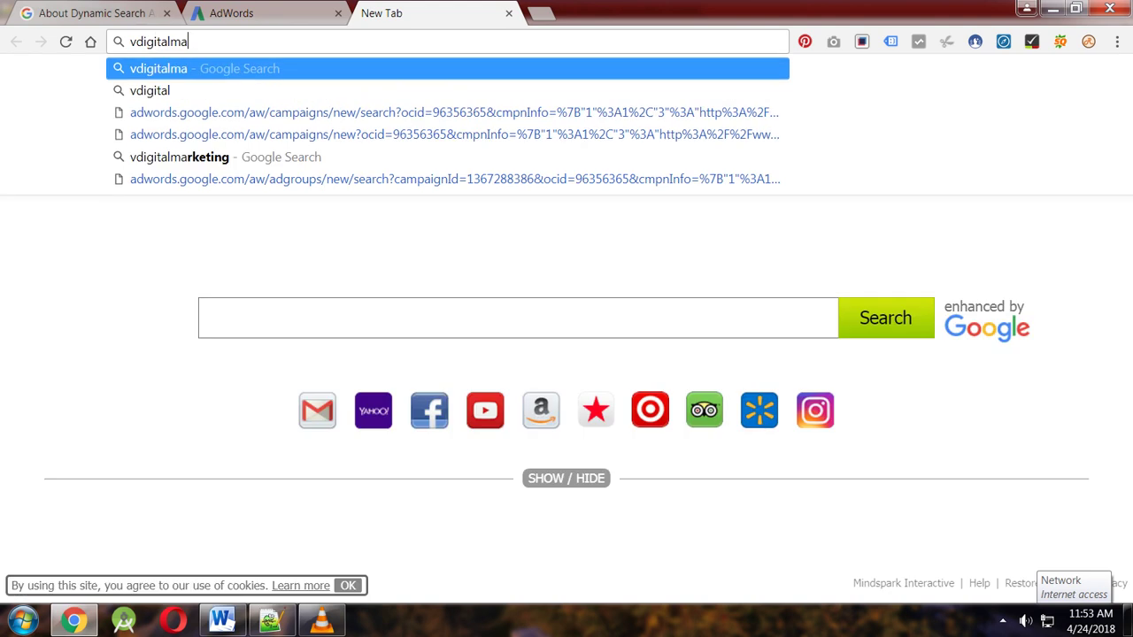
pyautogui.write('rketing.com')
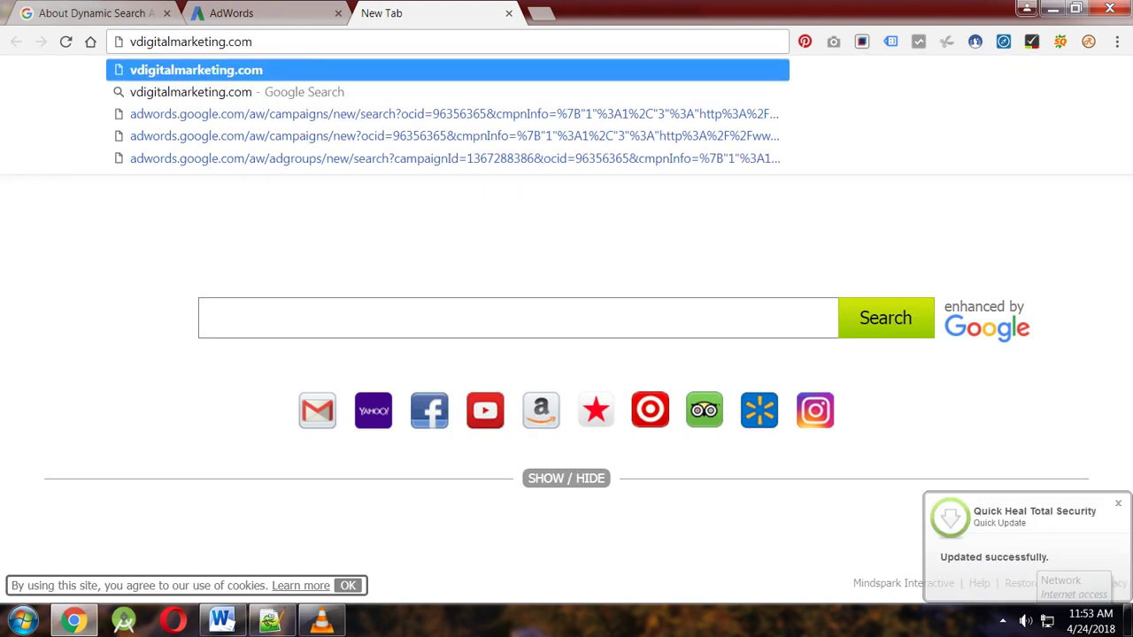
pyautogui.press('Return')
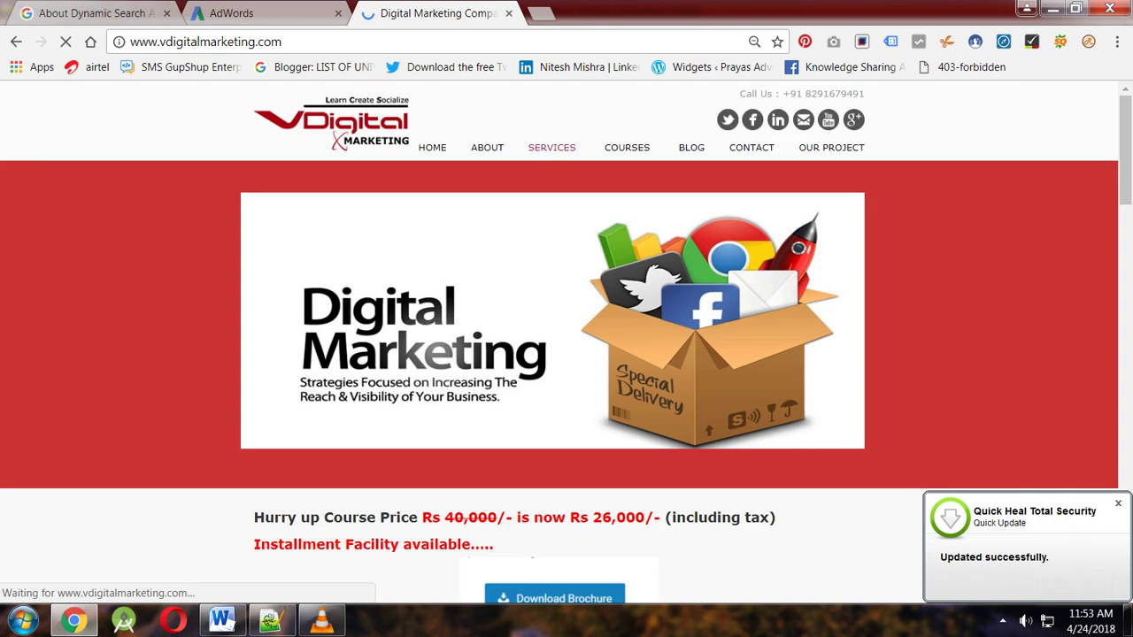
pyautogui.moveTo(552, 149)
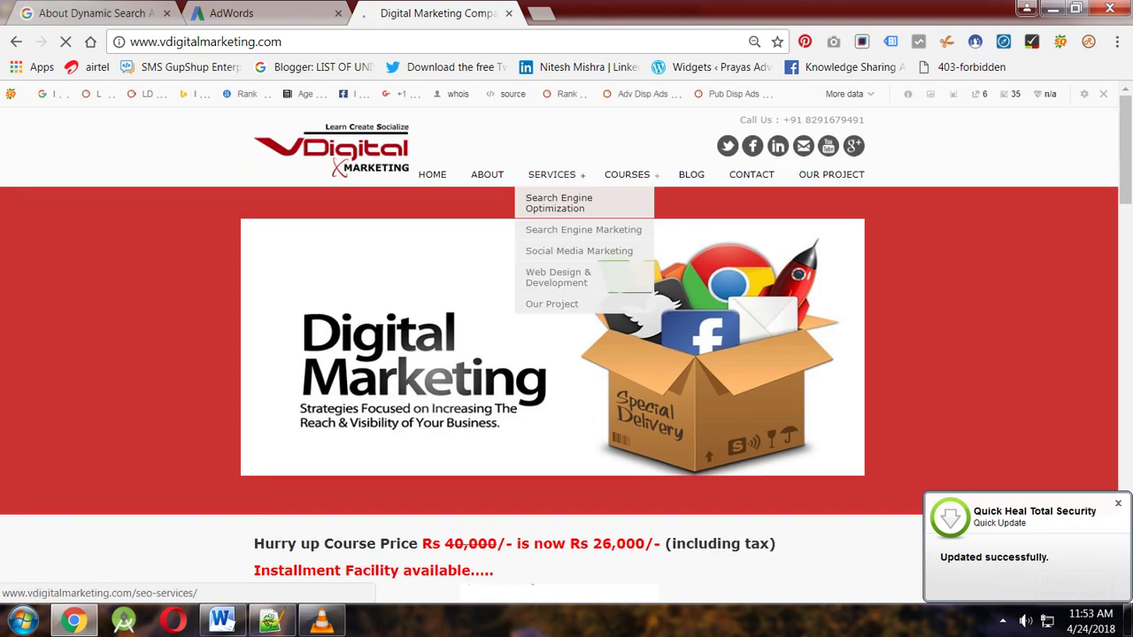
pyautogui.moveTo(628, 175)
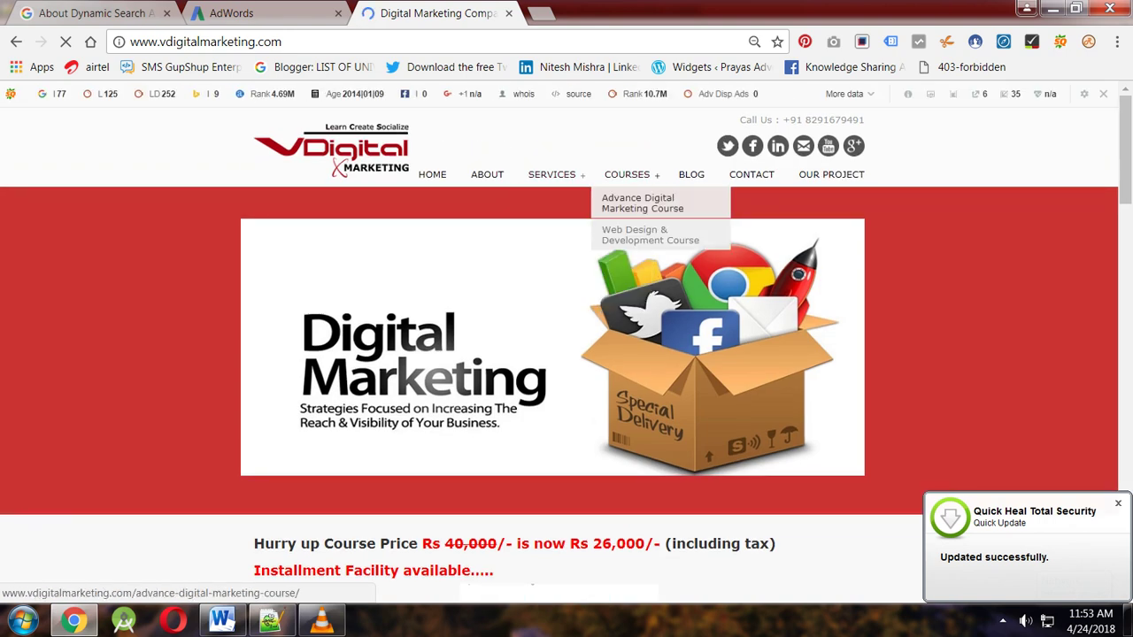
pyautogui.click(643, 204)
pyautogui.rightClick(457, 42)
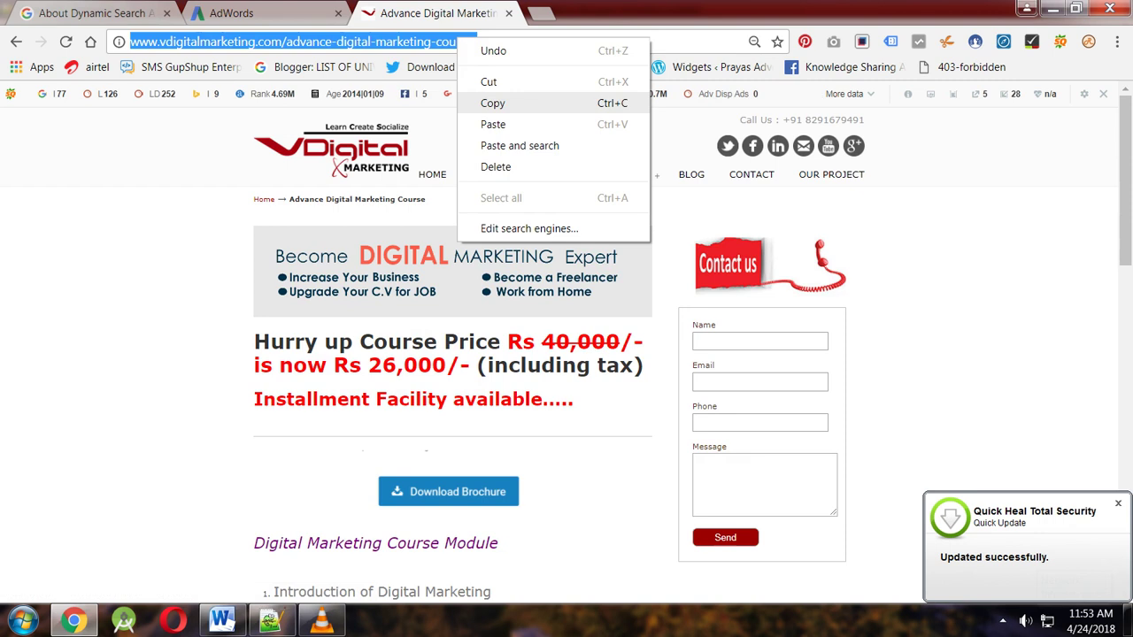
pyautogui.click(494, 104)
# Back in AdWords, add a "URL contains" target with the copied advance-digital-marketing-course address
pyautogui.click(232, 13)
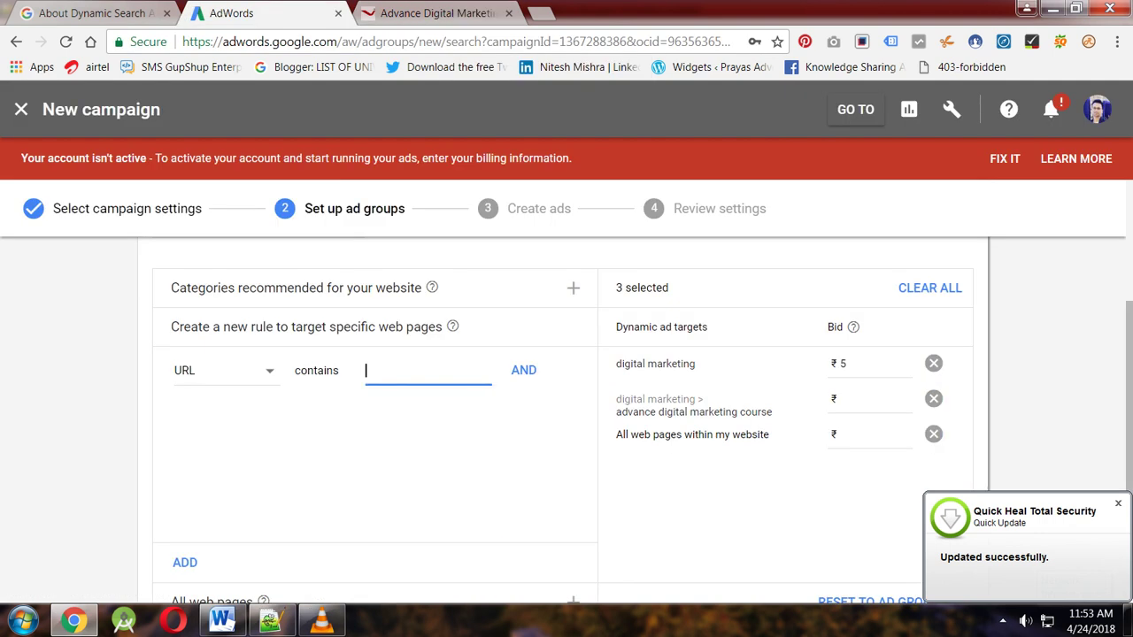
pyautogui.hotkey('ctrl', 'v')
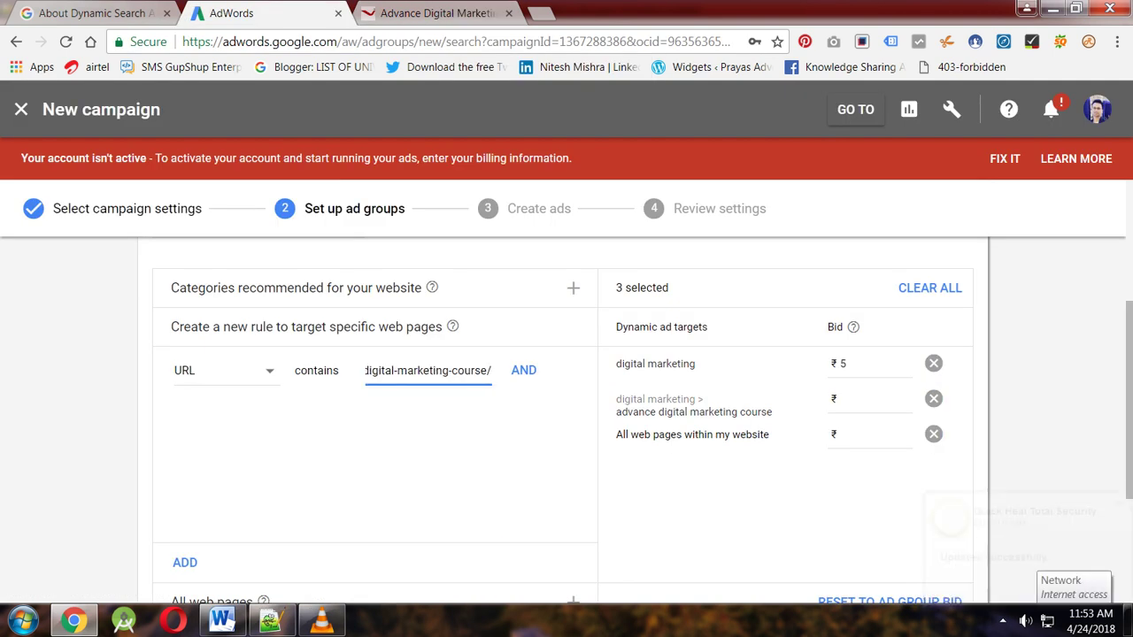
pyautogui.click(185, 563)
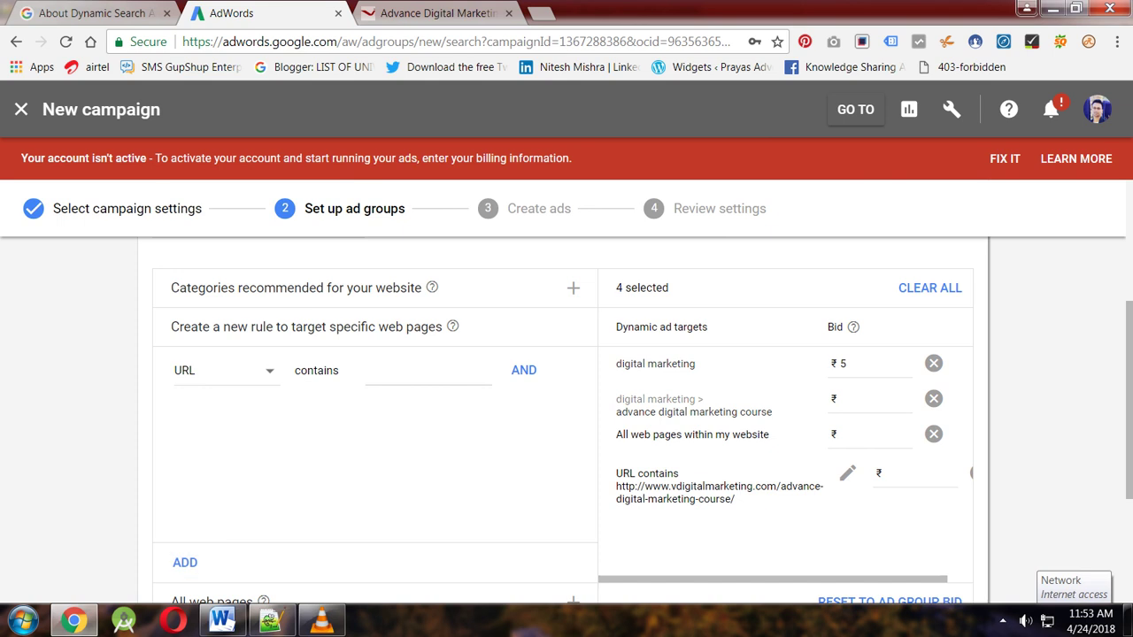
# Open the website's Web Design & Development Course page and copy its address
pyautogui.hotkey('ctrl', 'Tab')
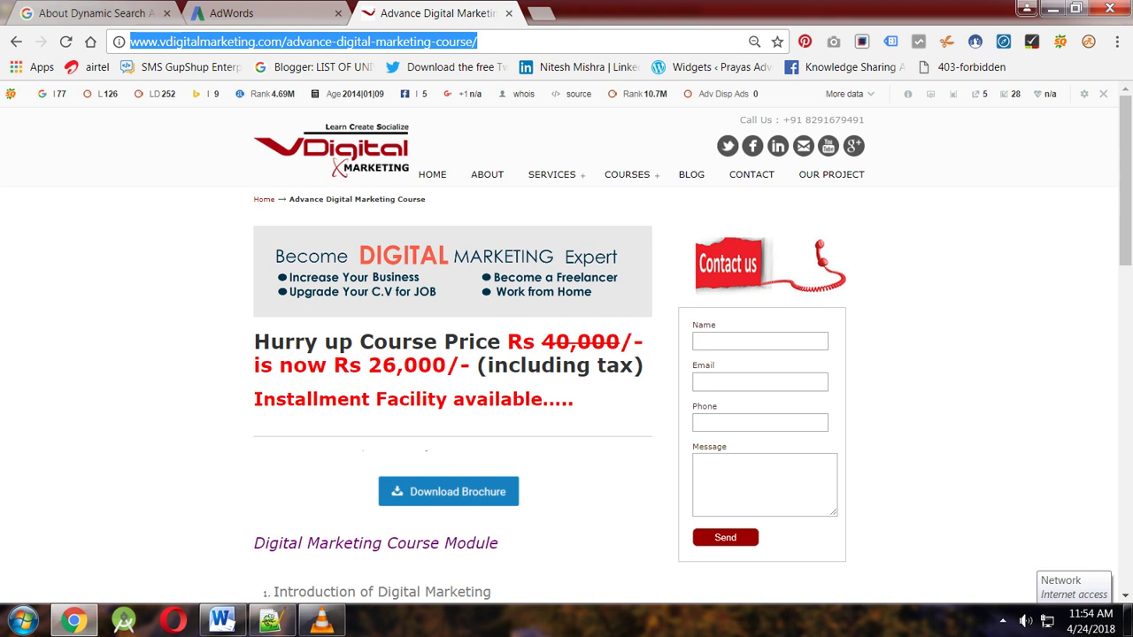
pyautogui.moveTo(629, 175)
pyautogui.click(651, 235)
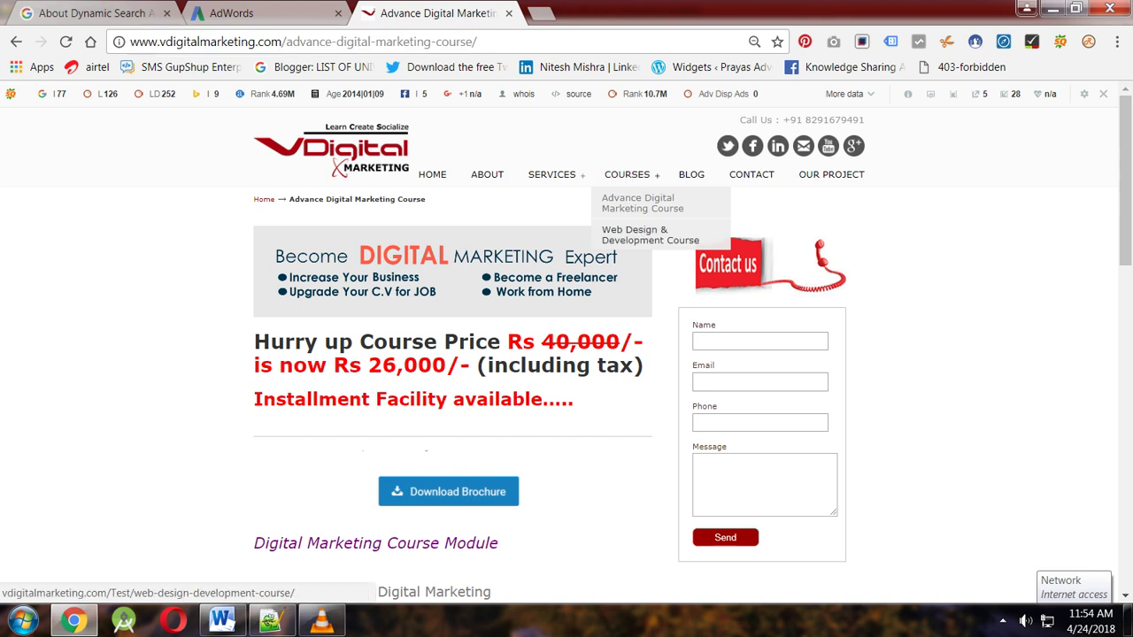
pyautogui.click(651, 235)
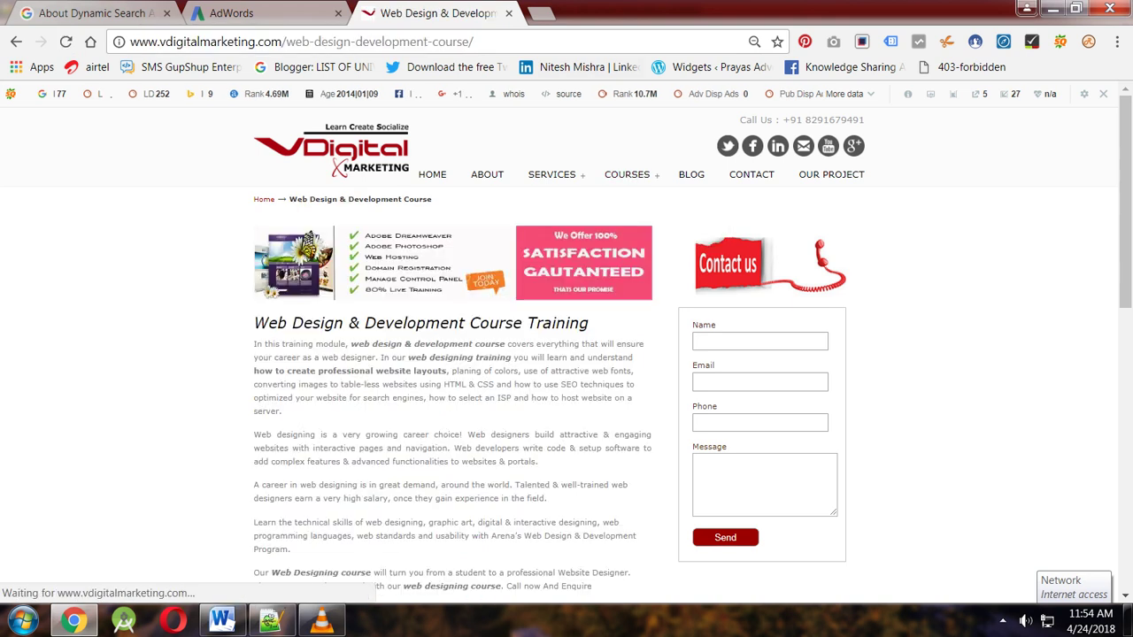
pyautogui.click(390, 41)
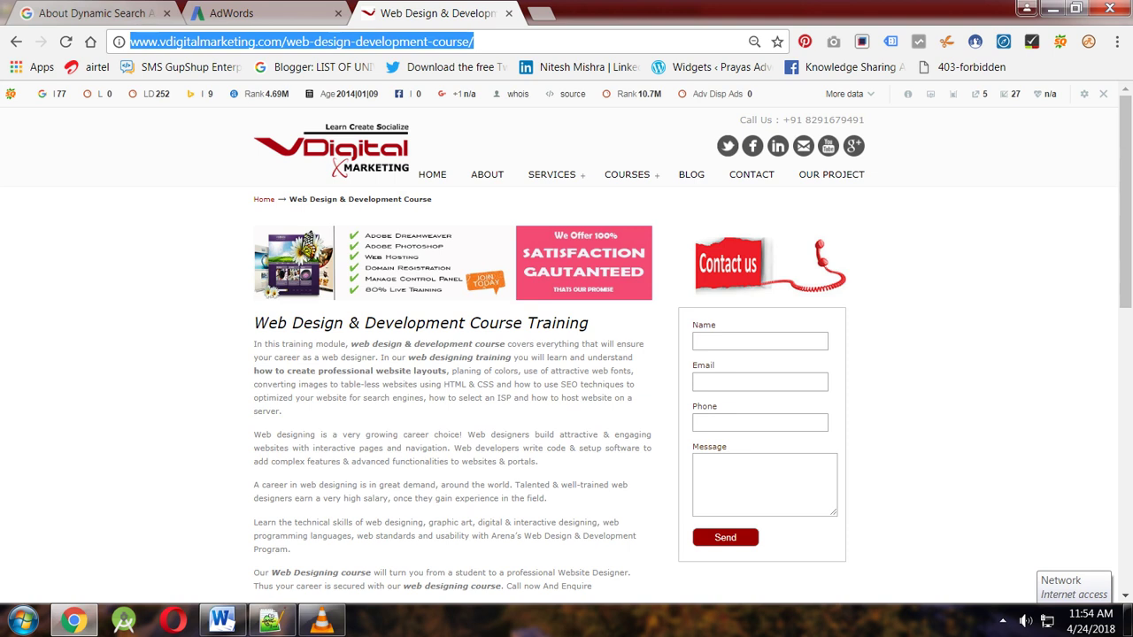
# Add a second "URL contains" target in AdWords with the copied web-design-development-course address
pyautogui.hotkey('ctrl', 'shift', 'Tab')
pyautogui.click(423, 371)
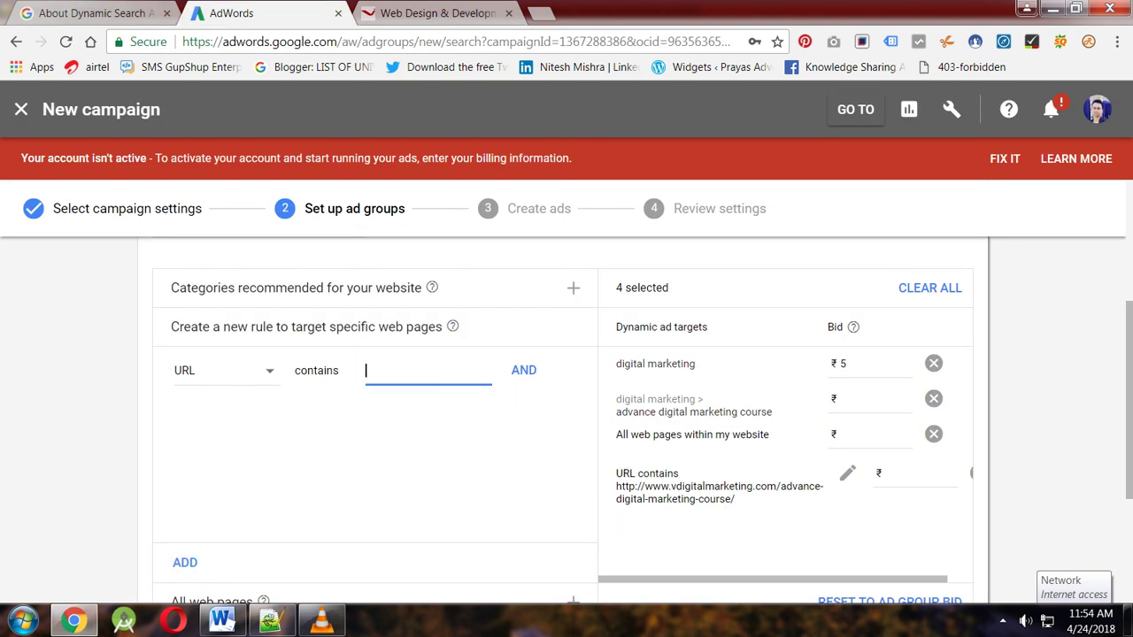
pyautogui.hotkey('ctrl', 'v')
pyautogui.press('Tab')
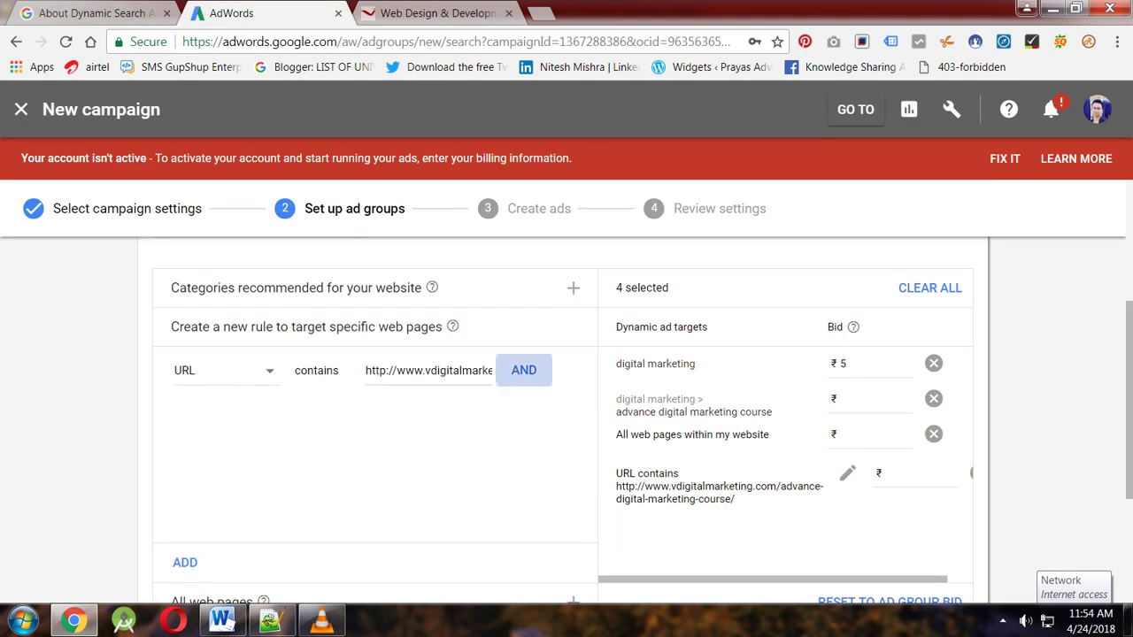
pyautogui.press('Return')
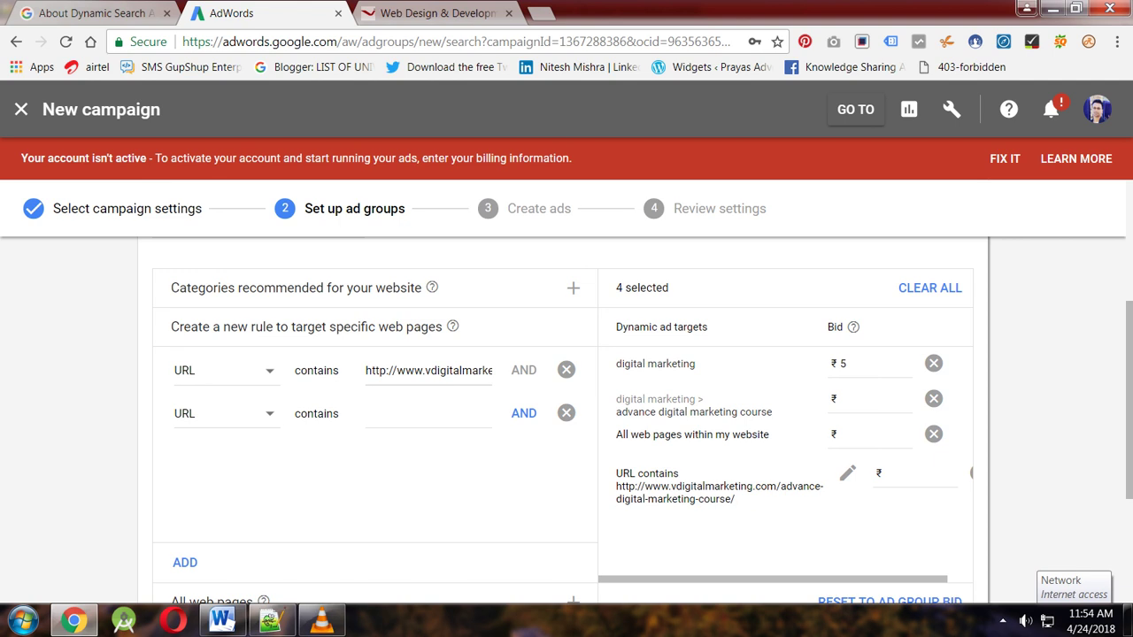
pyautogui.press('Tab')
pyautogui.press('Return')
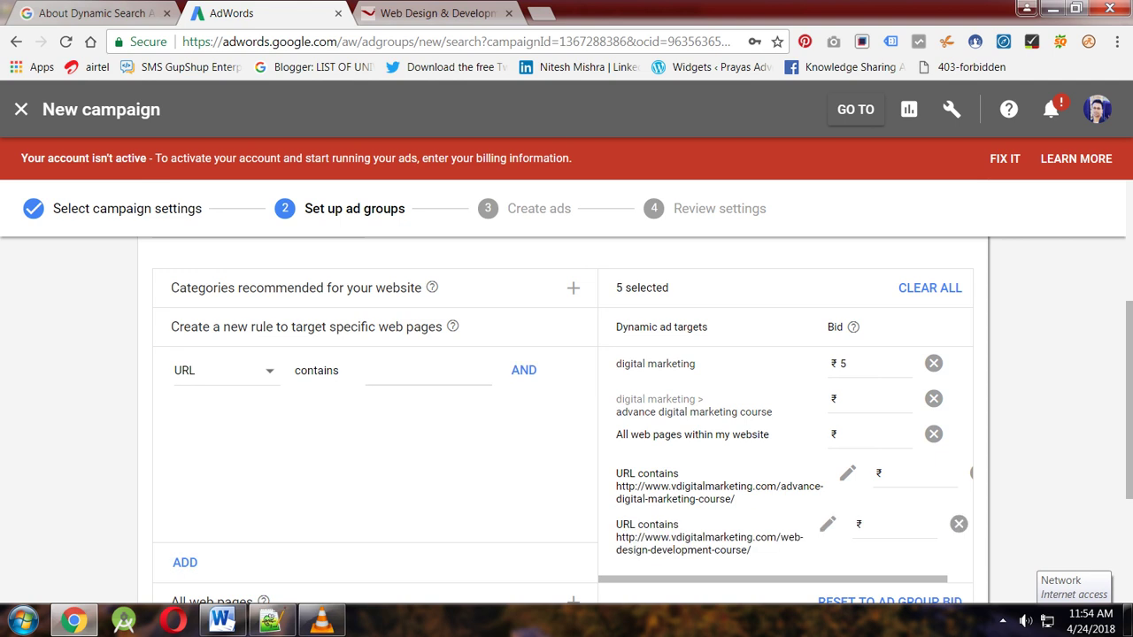
# Set a ₹10 bid for the advance digital marketing course category, all web pages and both URL targets
pyautogui.press('Tab')
pyautogui.write('10')
pyautogui.press('Tab')
pyautogui.write('10')
pyautogui.press('Tab')
pyautogui.write('10')
pyautogui.press('Tab')
pyautogui.write('10')
pyautogui.scroll(-2, 563, 416)
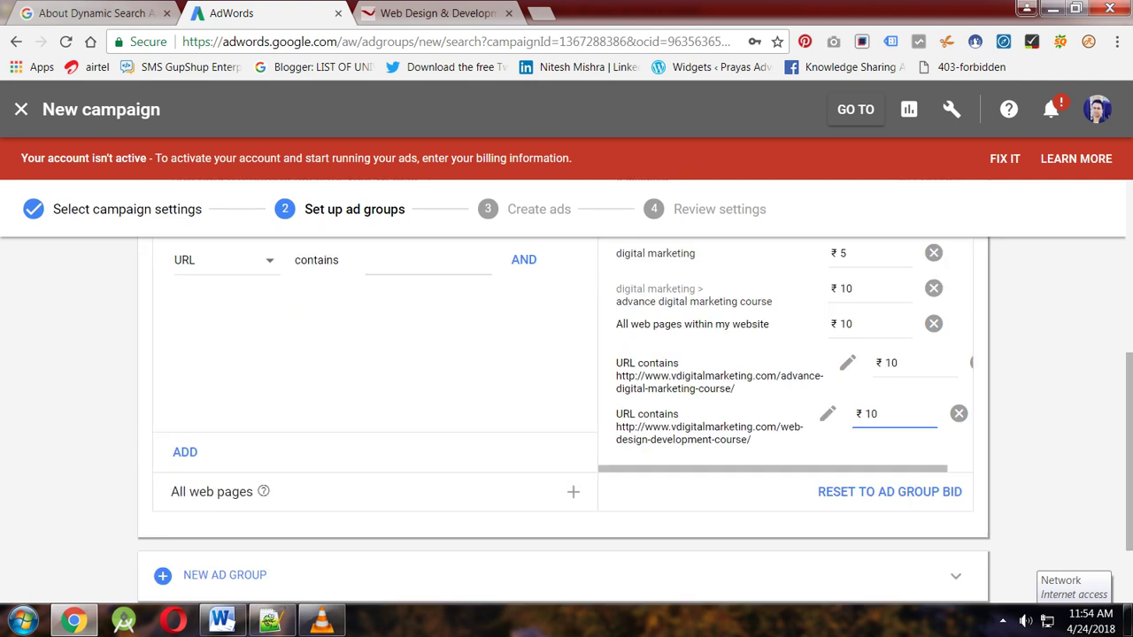
# Rename the ad group as "Digital Marketing course"
pyautogui.scroll(3, 563, 416)
pyautogui.scroll(2, 564, 416)
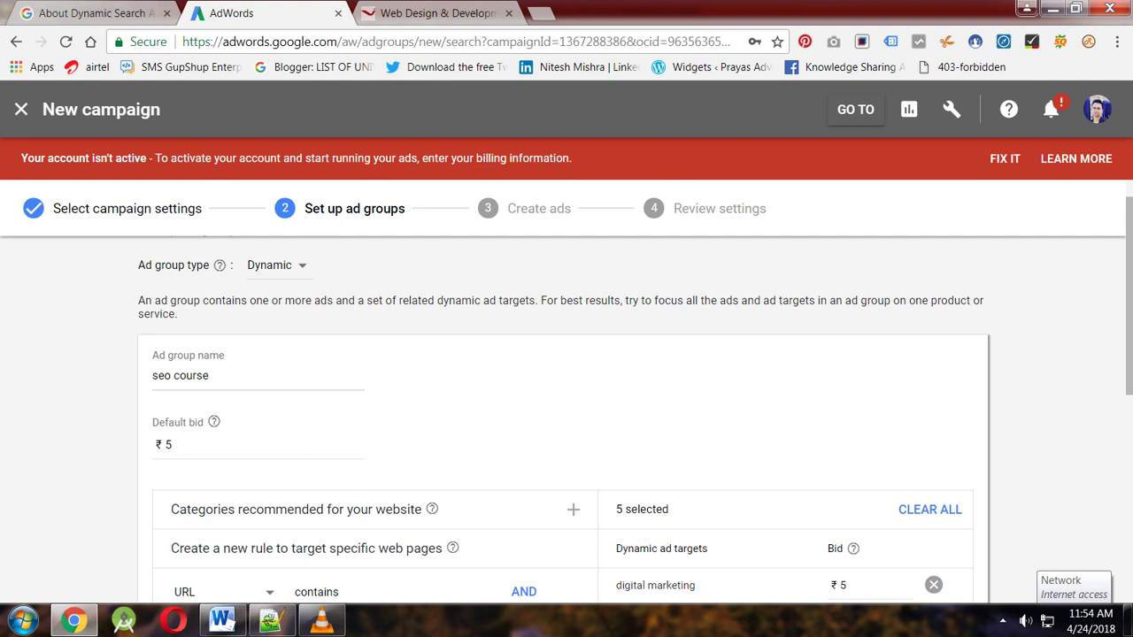
pyautogui.click(180, 376)
pyautogui.press('BackSpace')
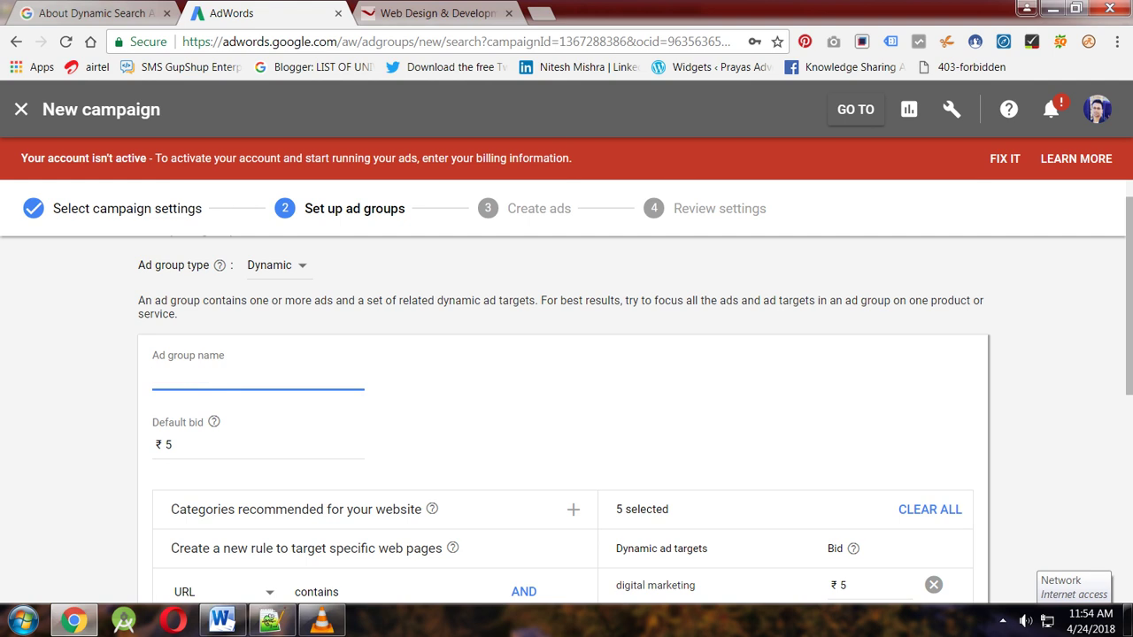
pyautogui.write('Digital Marketing course')
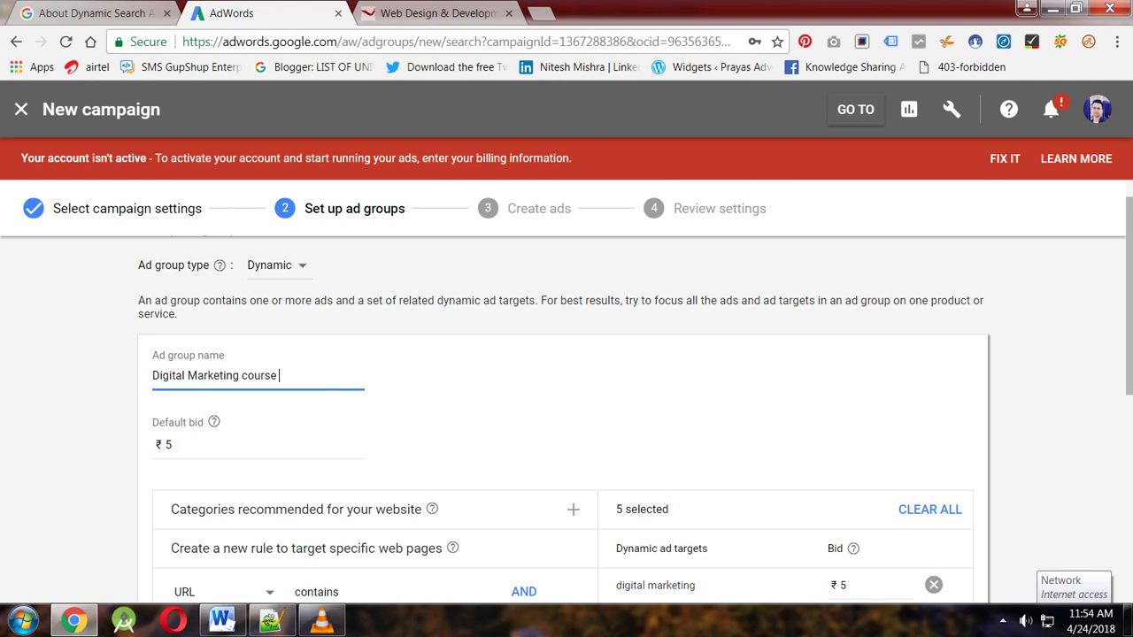
# Review the ad group's selected dynamic ad targets and their bids
pyautogui.scroll(-1, 567, 417)
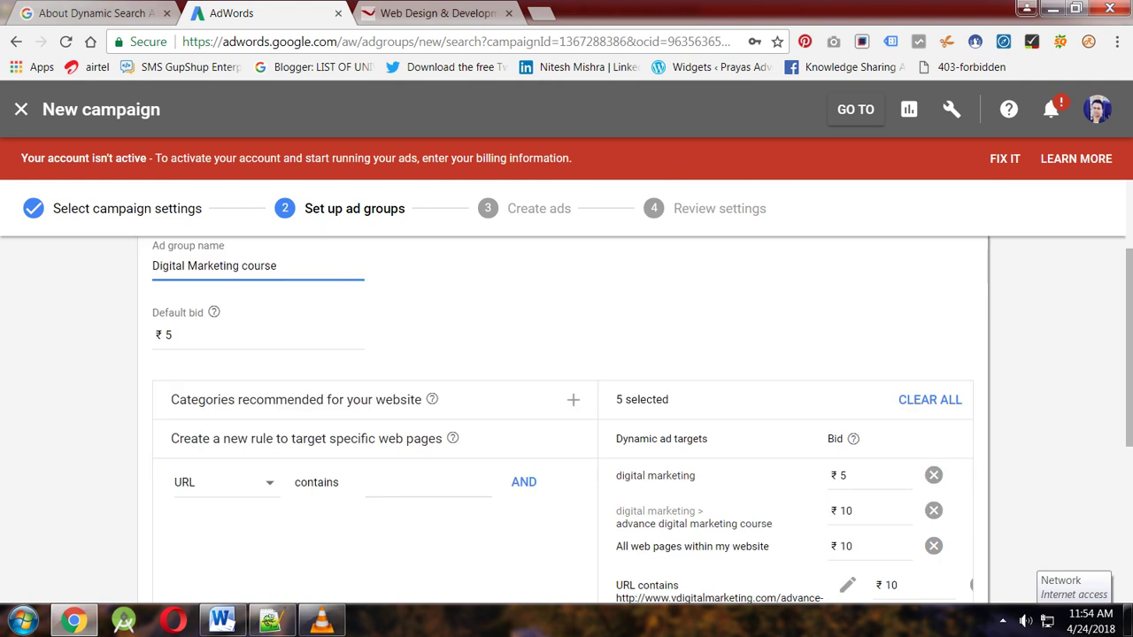
pyautogui.scroll(-2, 567, 416)
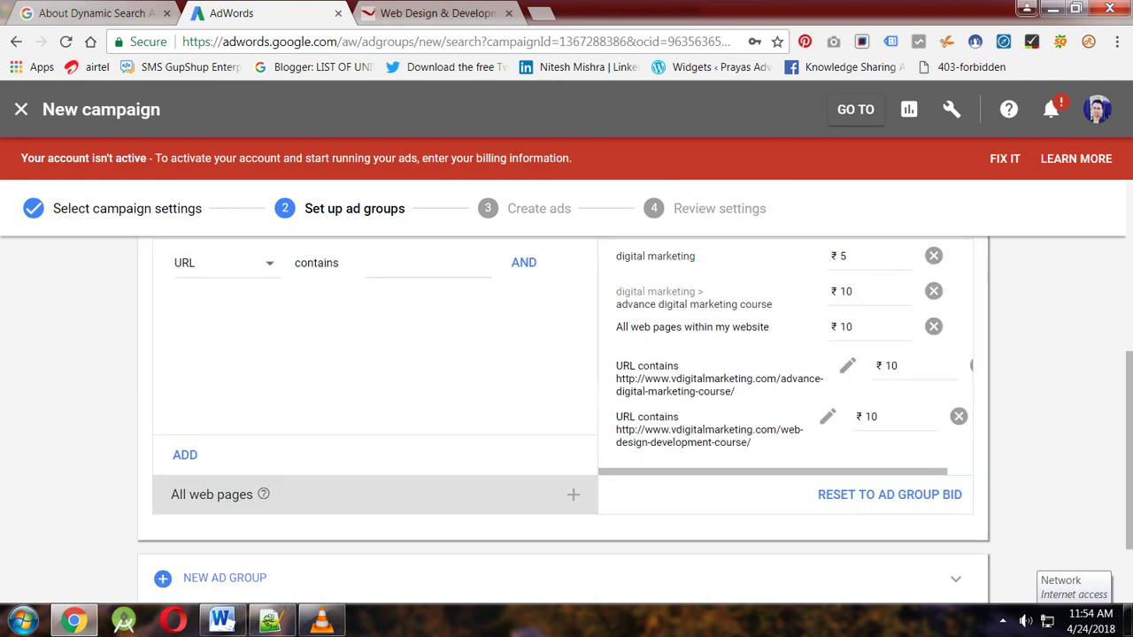
pyautogui.scroll(-1, 566, 398)
pyautogui.scroll(2, 567, 416)
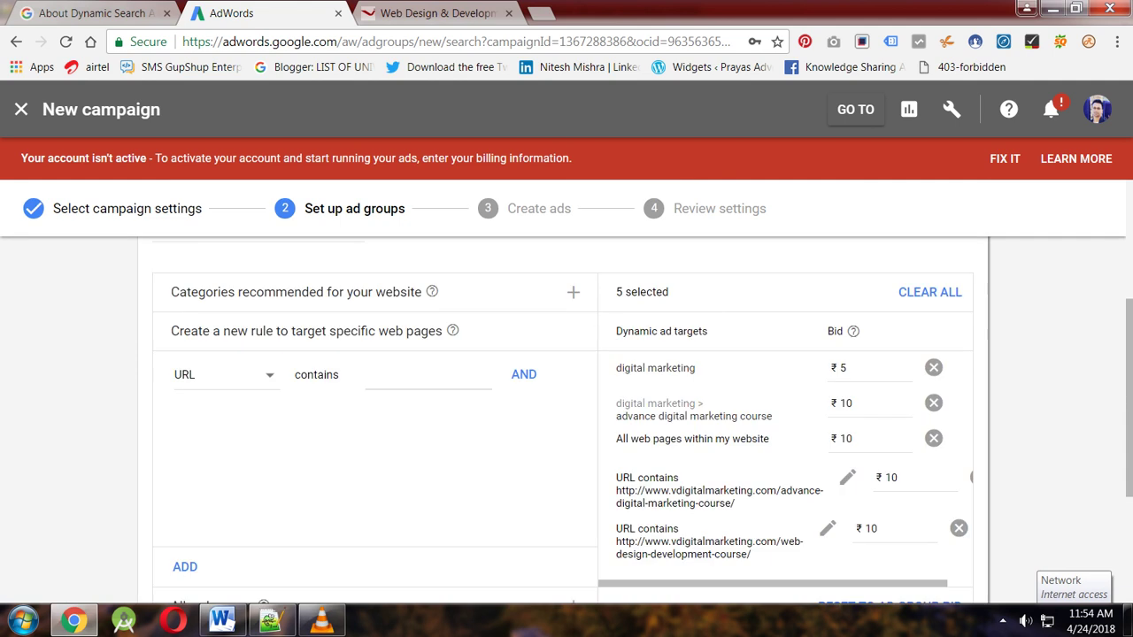
pyautogui.moveTo(616, 292); pyautogui.dragTo(671, 292)
pyautogui.scroll(-2, 567, 399)
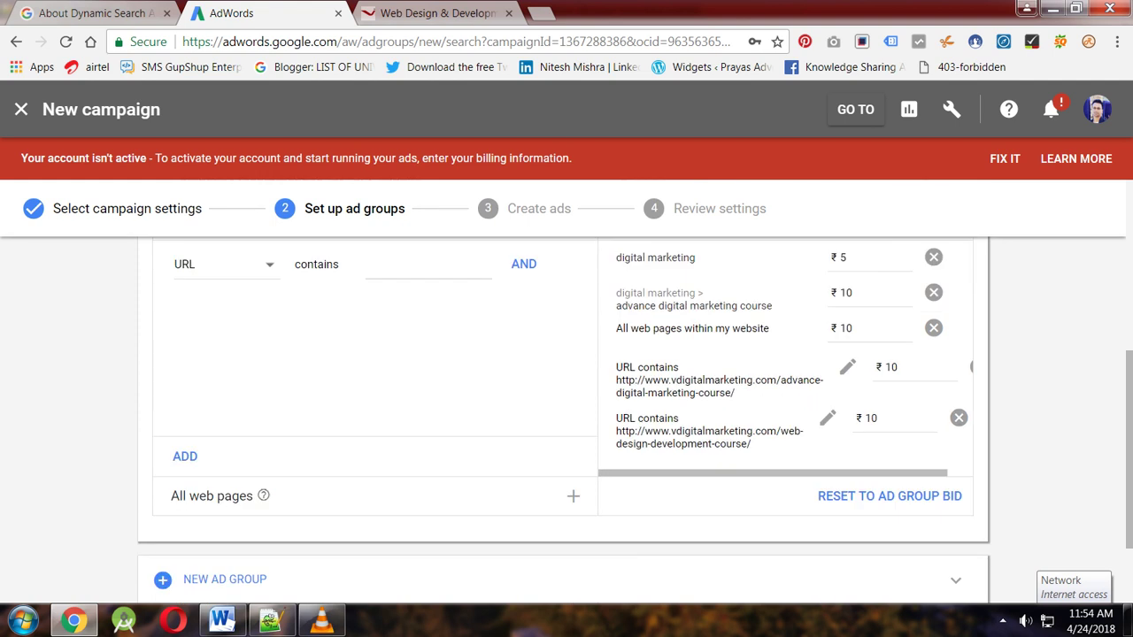
pyautogui.hscroll(2, 786, 363)
pyautogui.hscroll(-2, 786, 363)
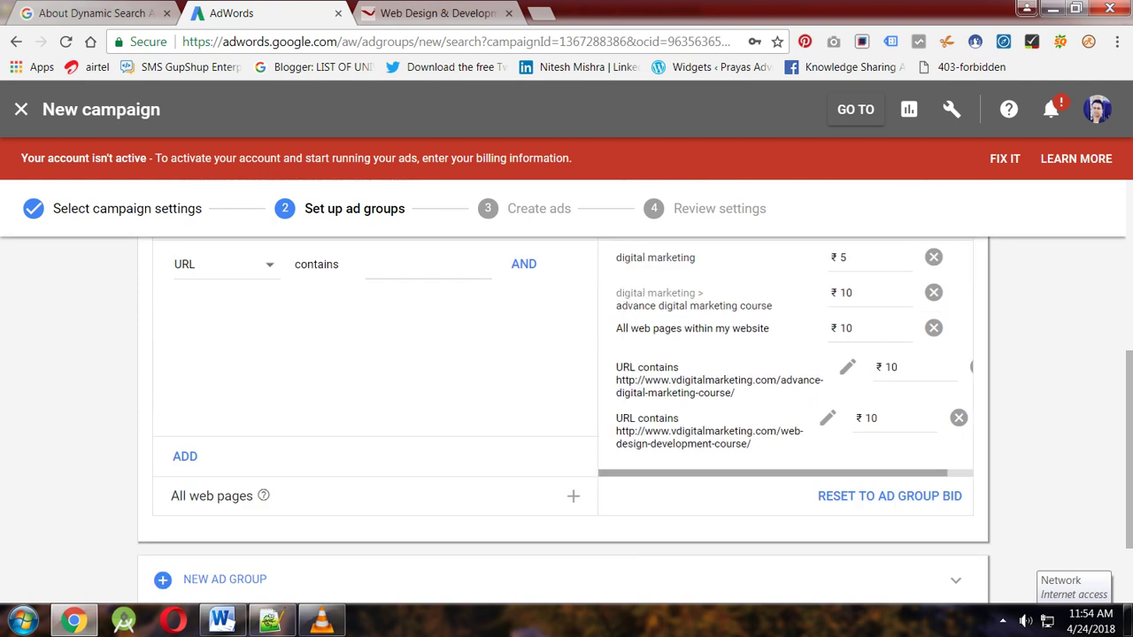
pyautogui.scroll(1, 567, 399)
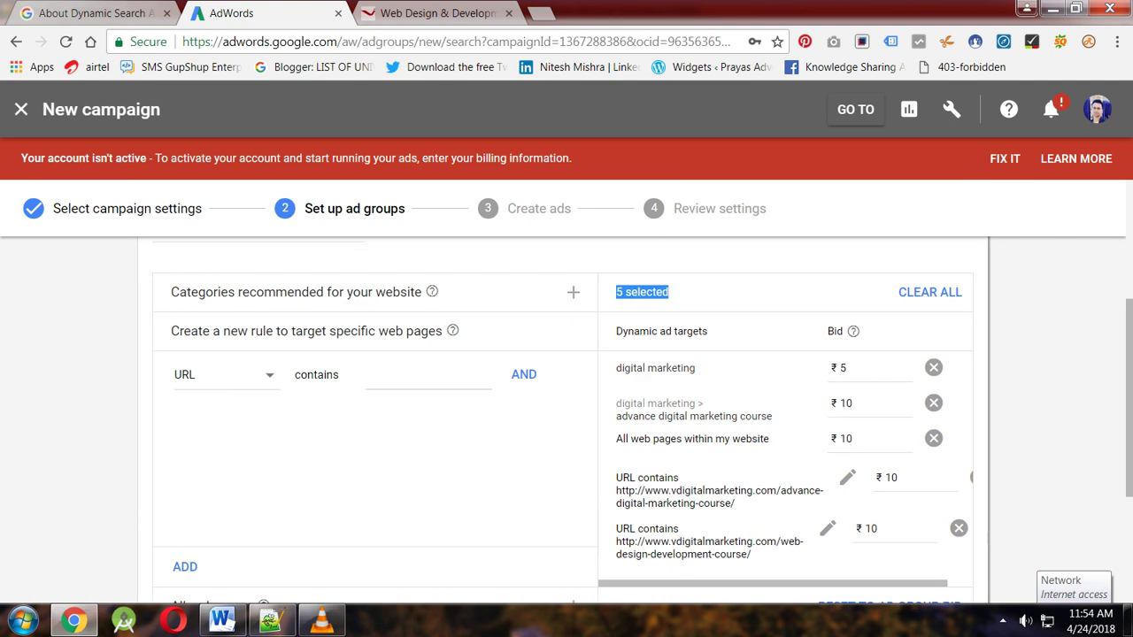
# Save the ad group setup and continue to the ad creation stage
pyautogui.scroll(-3, 566, 398)
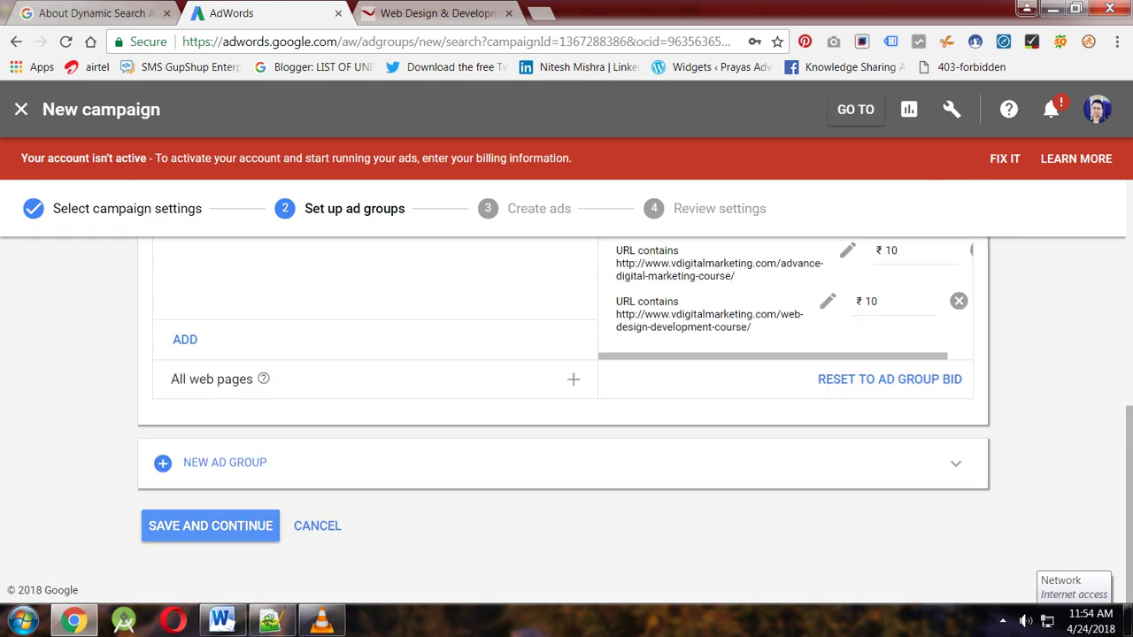
pyautogui.click(210, 526)
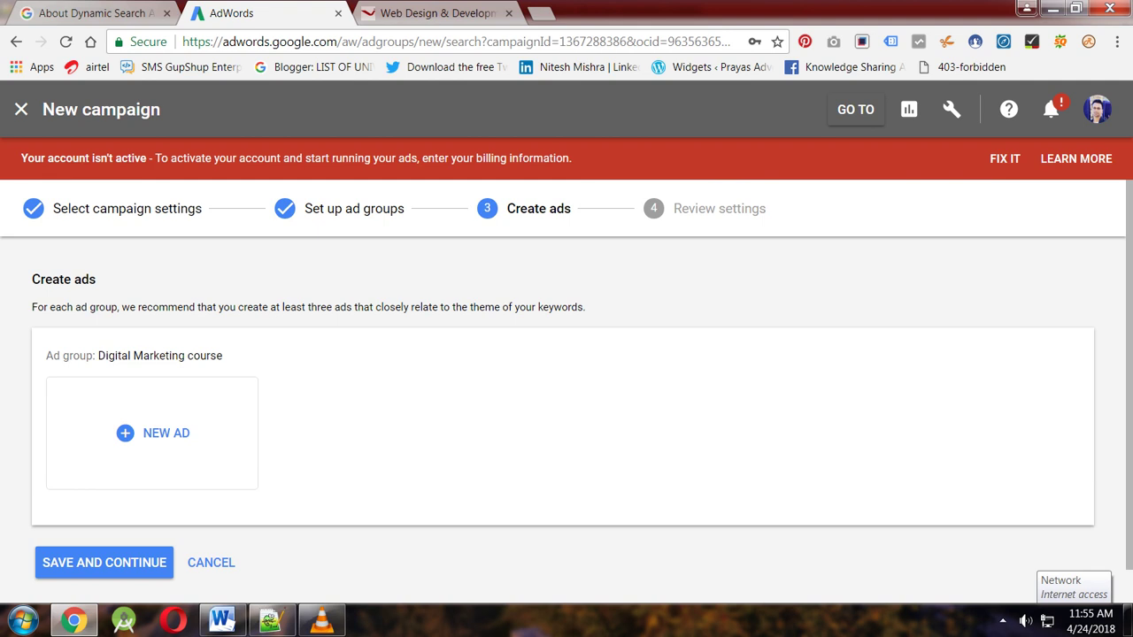
# Switch to Notepad++ and add the note line "now we have created ad group and selected specific pages" below the existing notes
pyautogui.hotkey('alt', 'Tab')
pyautogui.press('Return')
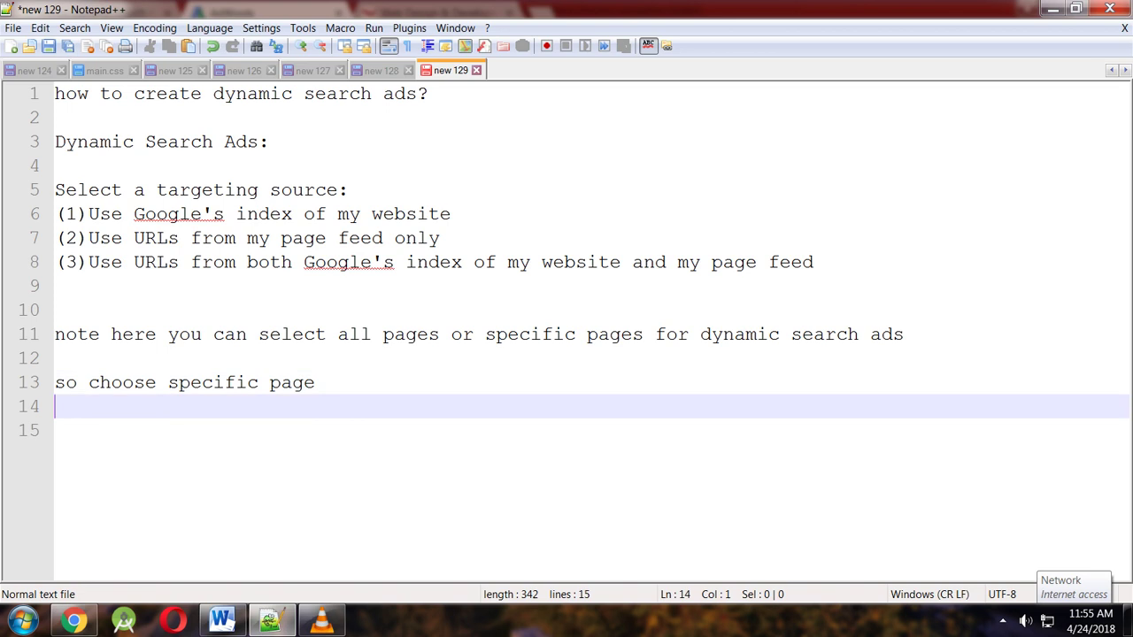
pyautogui.press('Return')
pyautogui.write('now we have ')
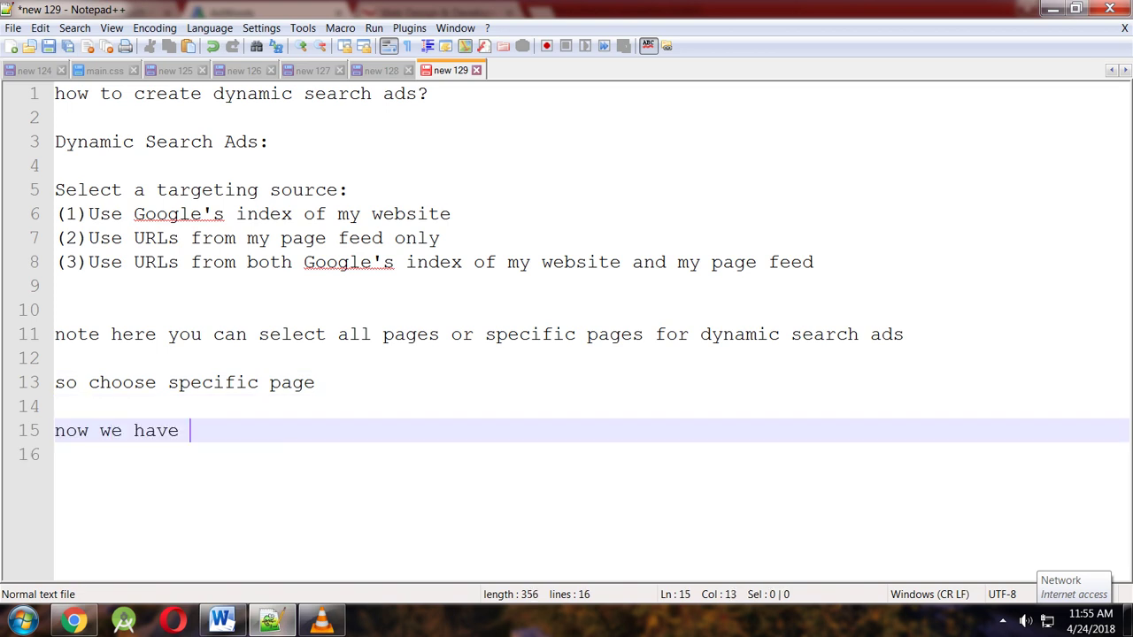
pyautogui.write('crea')
pyautogui.press('Return')
pyautogui.write('d  ad')
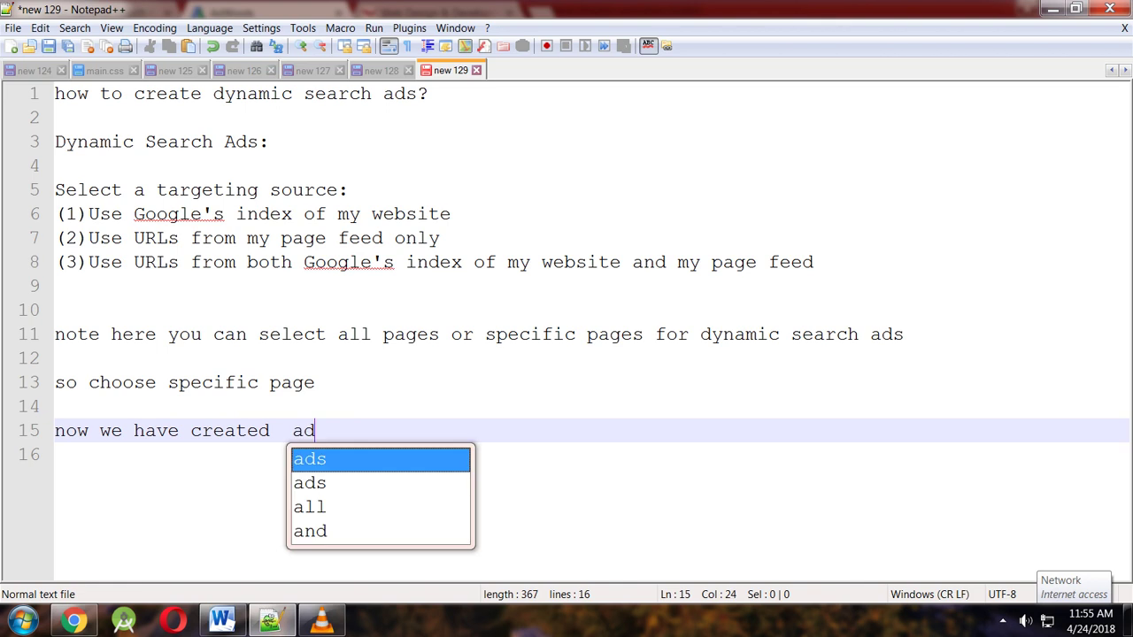
pyautogui.write('group')
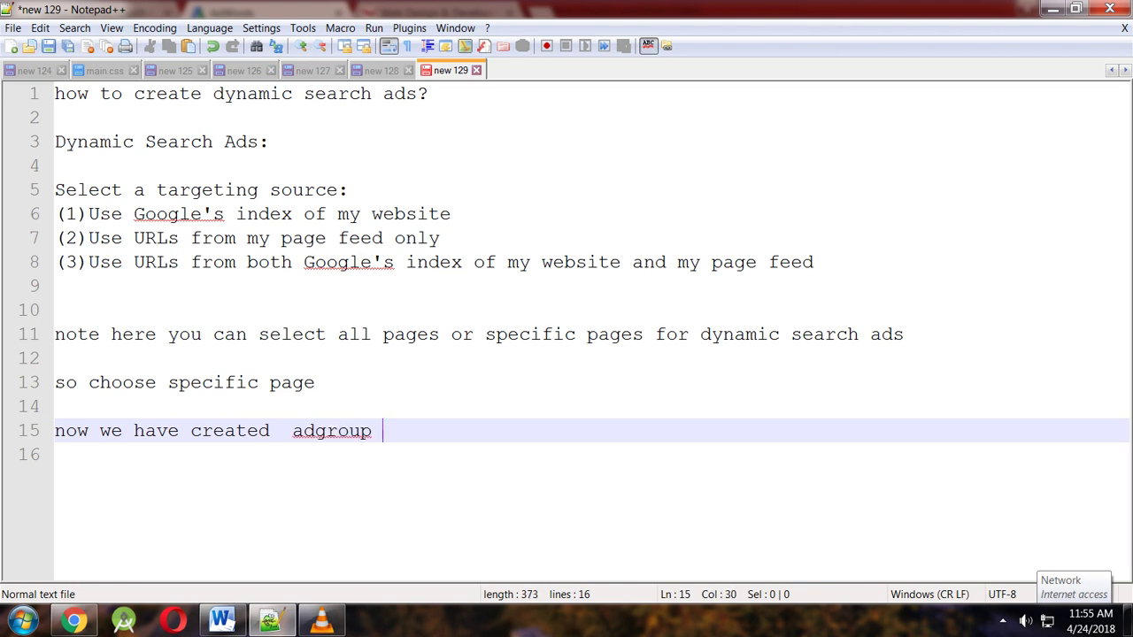
pyautogui.press('BackSpace')
pyautogui.press('BackSpace')
pyautogui.press('BackSpace')
pyautogui.press('BackSpace')
pyautogui.press('BackSpace')
pyautogui.press('BackSpace')
pyautogui.write('group and s')
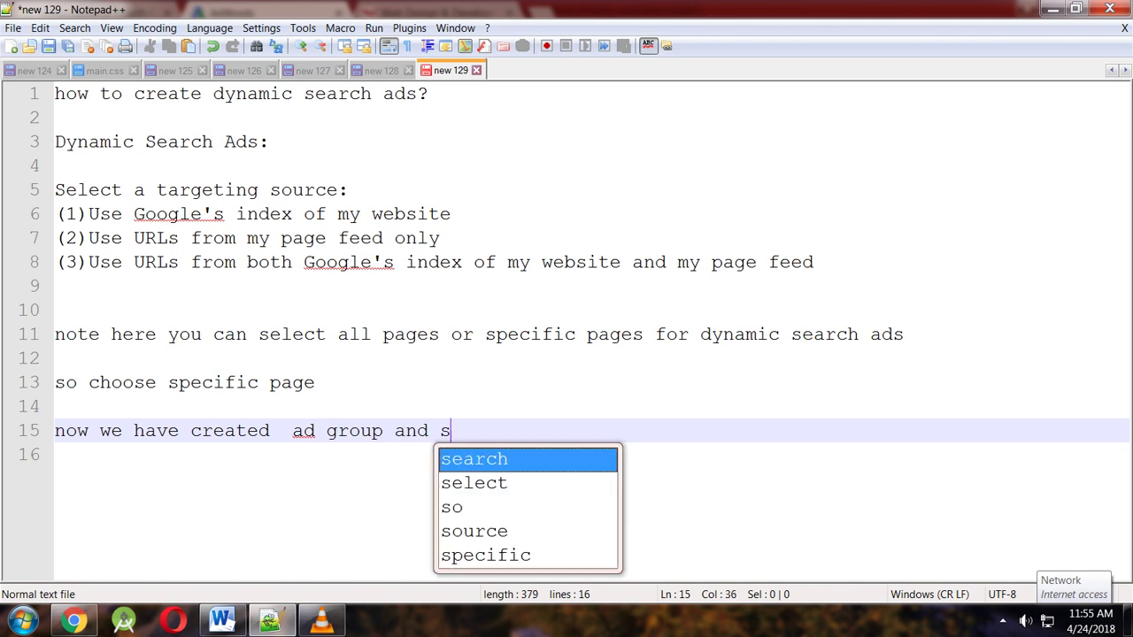
pyautogui.write('elected sp')
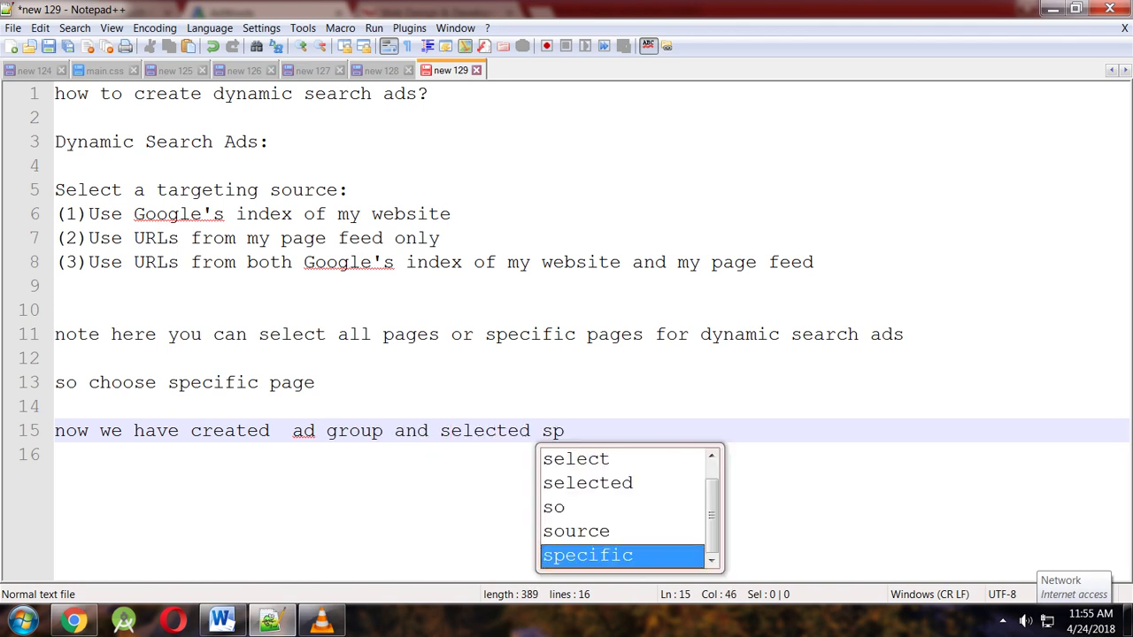
pyautogui.press('Return')
pyautogui.write('pages')
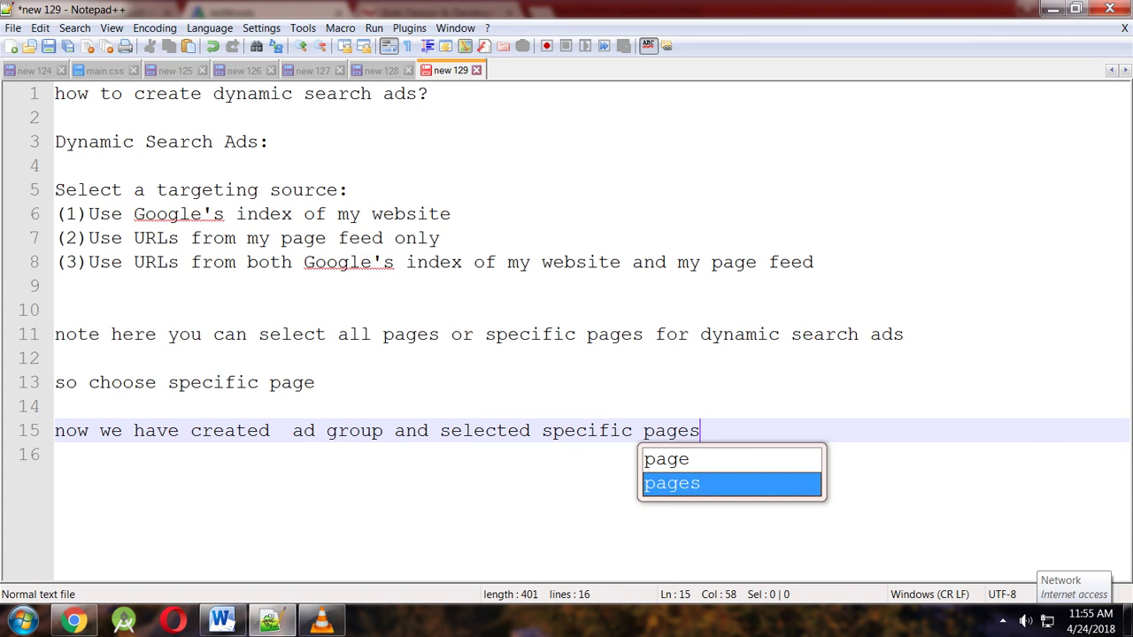
pyautogui.press('Return')
# Add the line "now to create ads." to the notes, after a blank line
pyautogui.press('Return')
pyautogui.press('Return')
pyautogui.write('now to c')
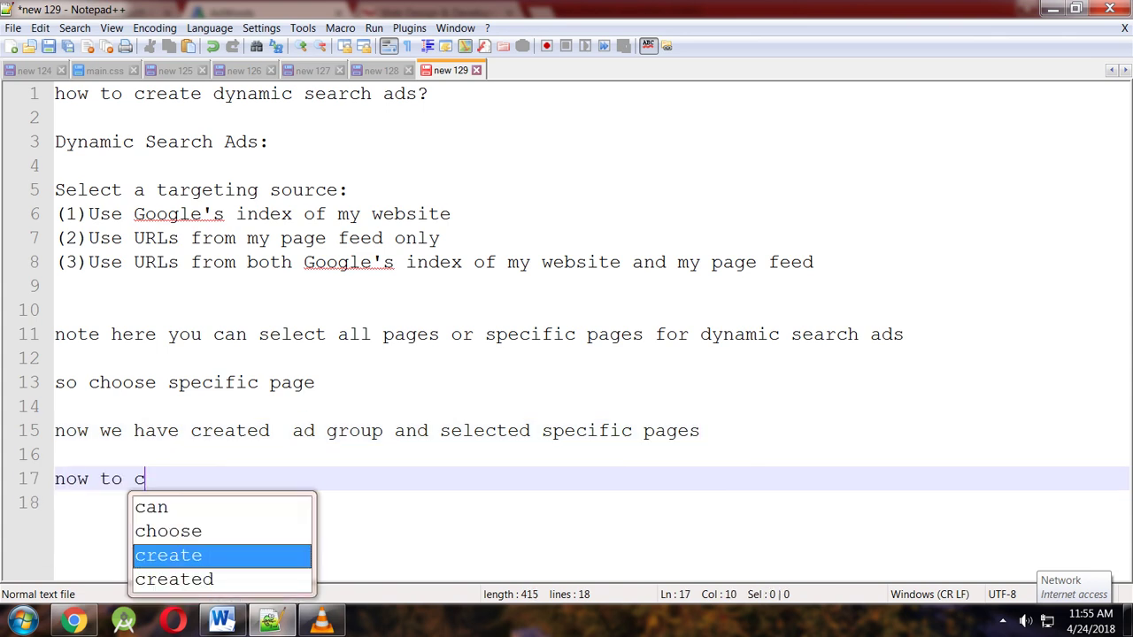
pyautogui.write('reate ads')
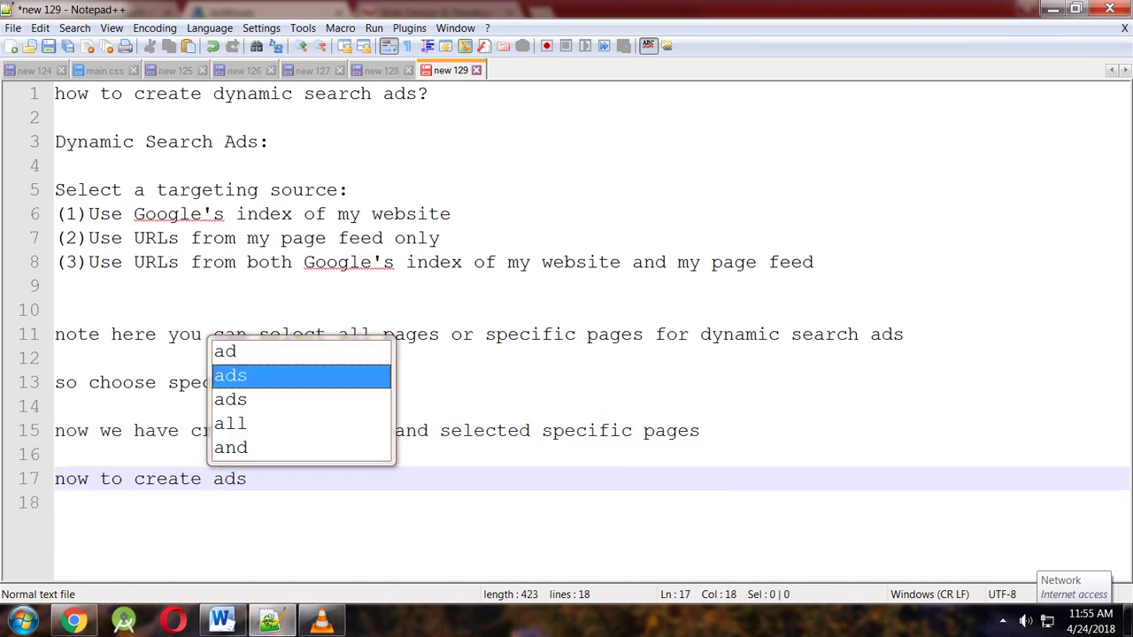
pyautogui.write('.')
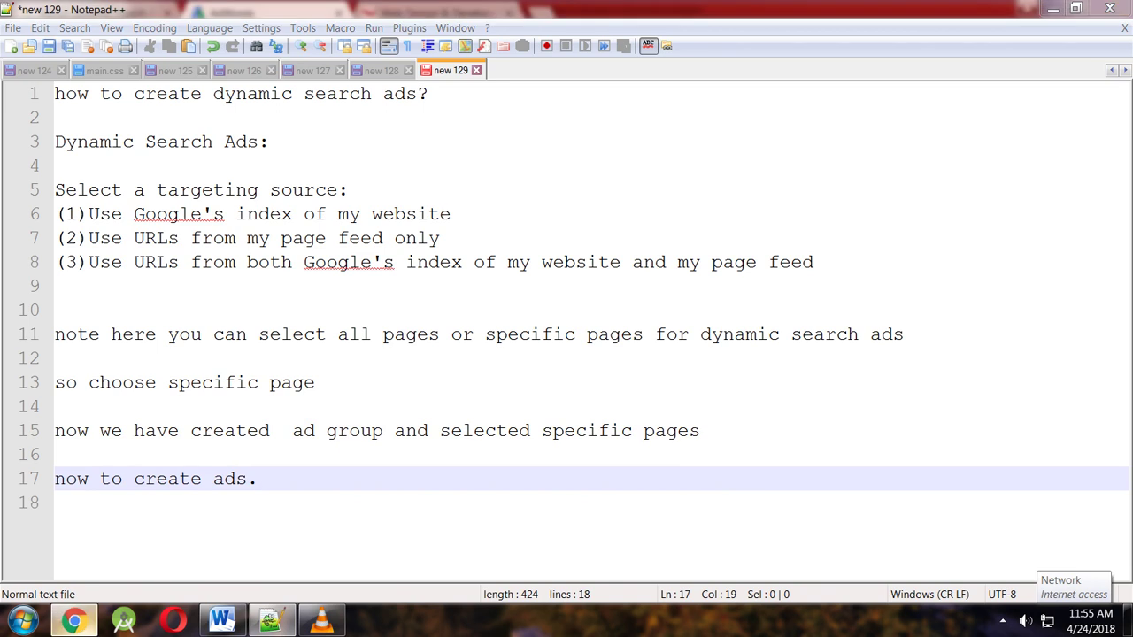
# Switch to AdWords, start a new Dynamic Search Ad and begin its description with "we provide 100% piratical session"
pyautogui.hotkey('alt', 'Tab')
pyautogui.click(153, 433)
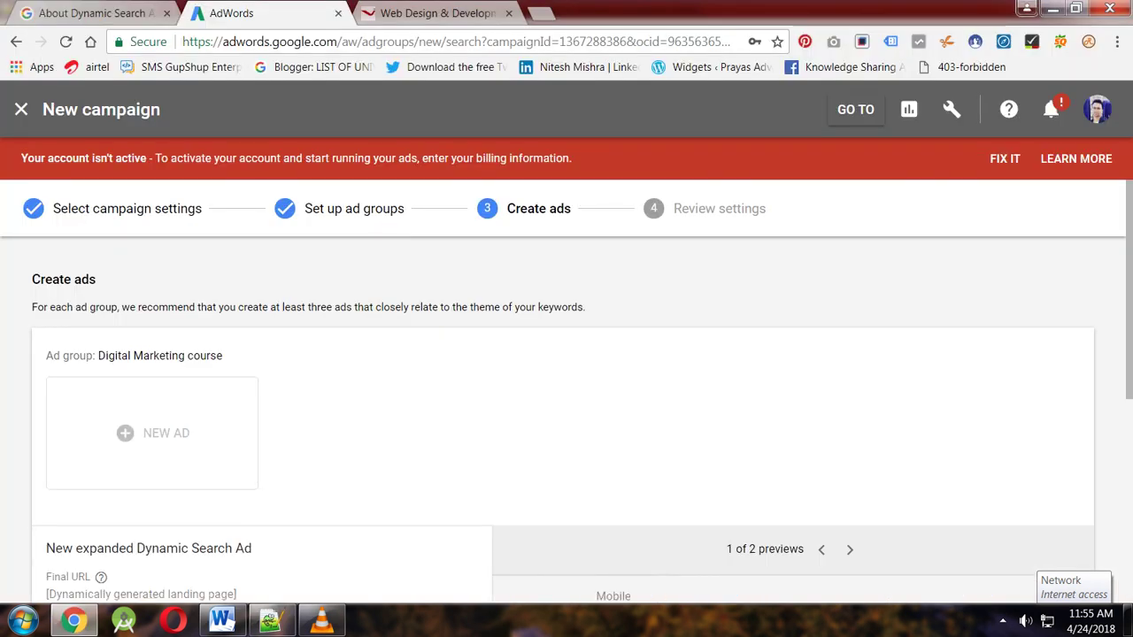
pyautogui.scroll(-1, 563, 420)
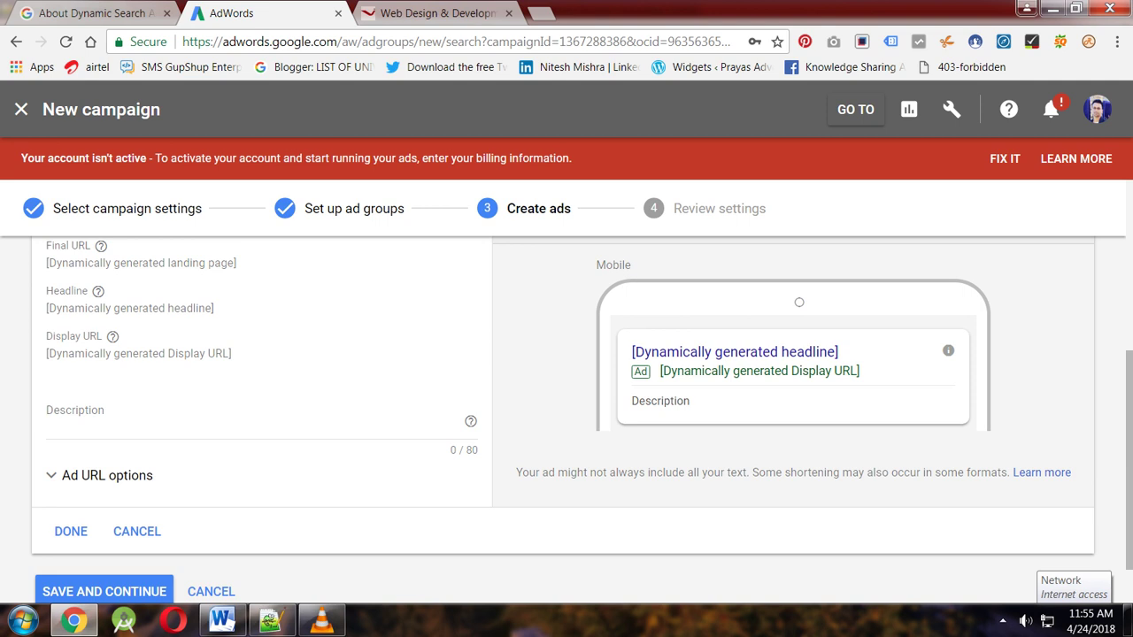
pyautogui.click(75, 411)
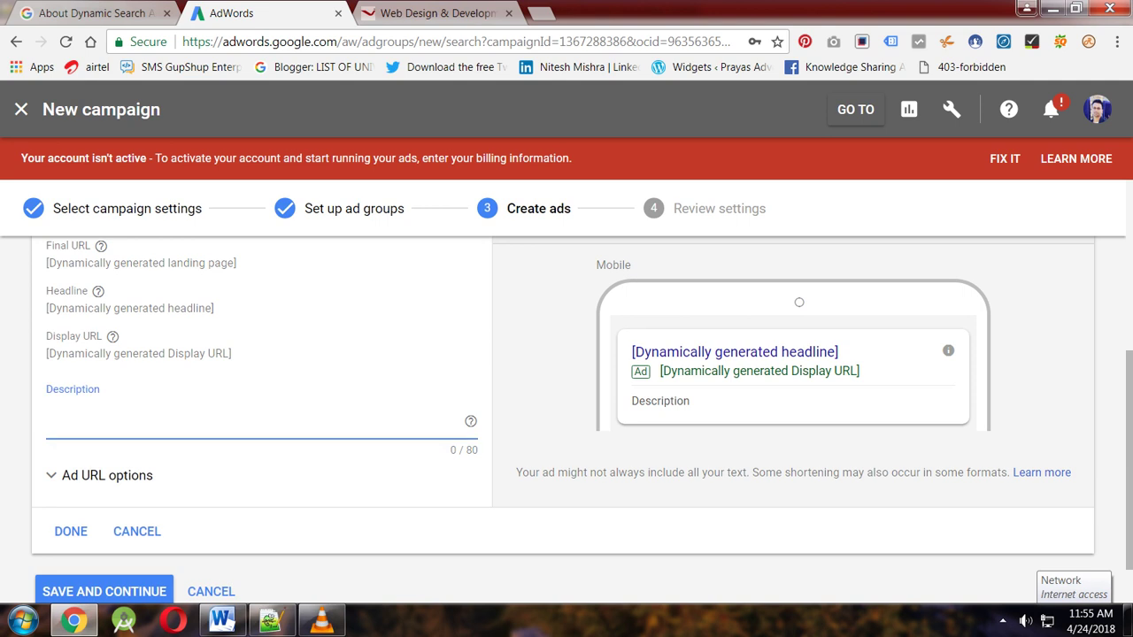
pyautogui.write('we provicde')
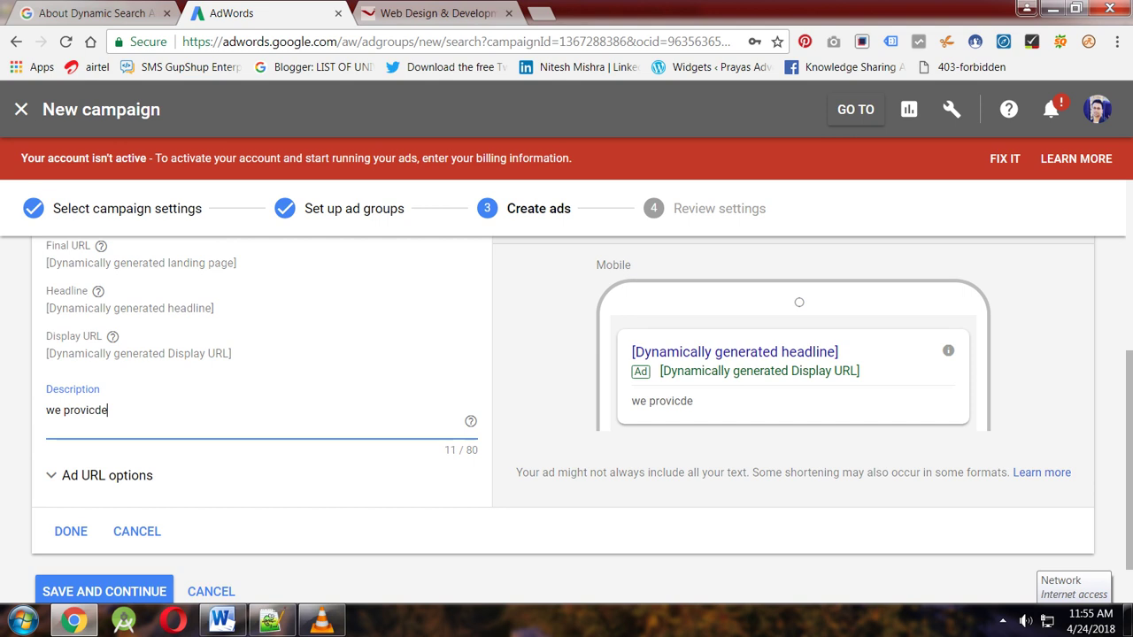
pyautogui.press('BackSpace')
pyautogui.press('BackSpace')
pyautogui.press('BackSpace')
pyautogui.write('de  100% pratical')
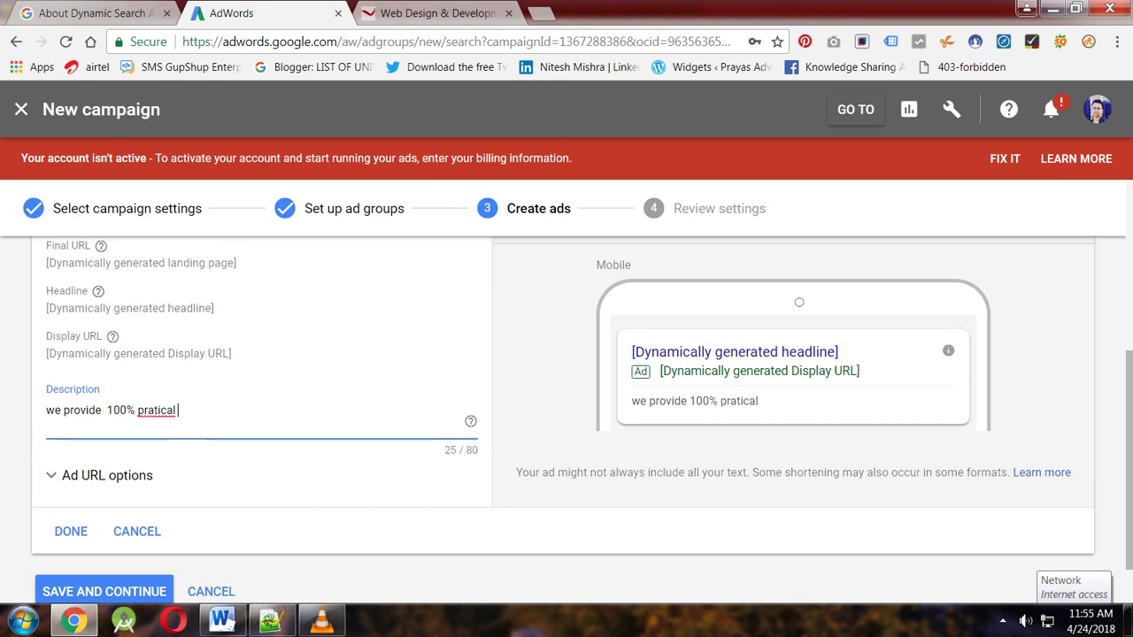
pyautogui.write(' session')
pyautogui.rightClick(146, 411)
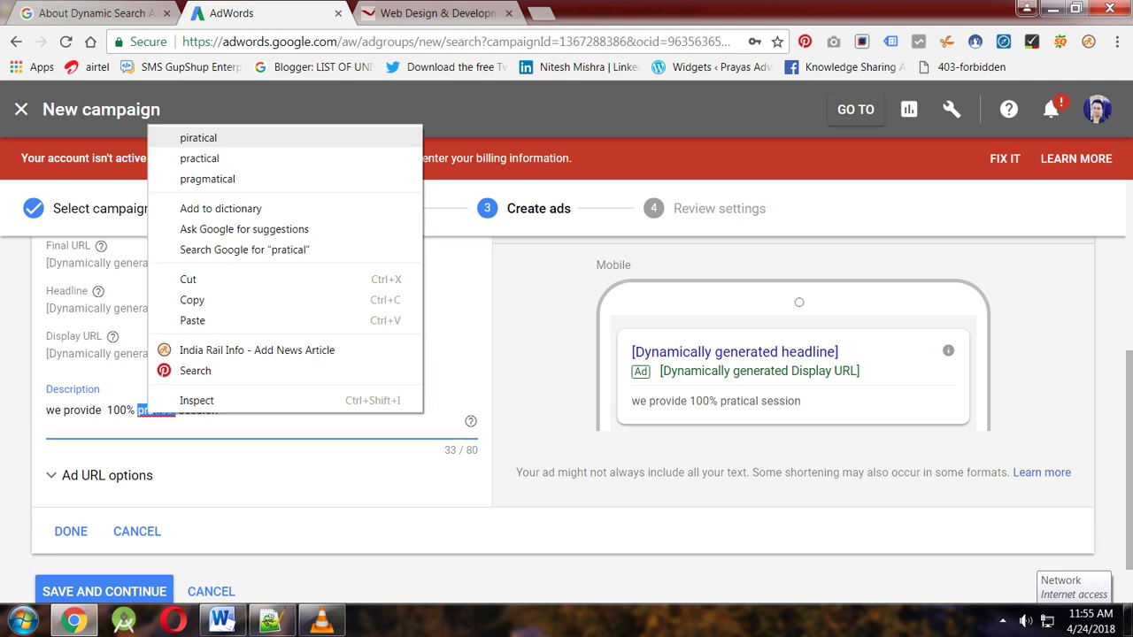
pyautogui.click(198, 138)
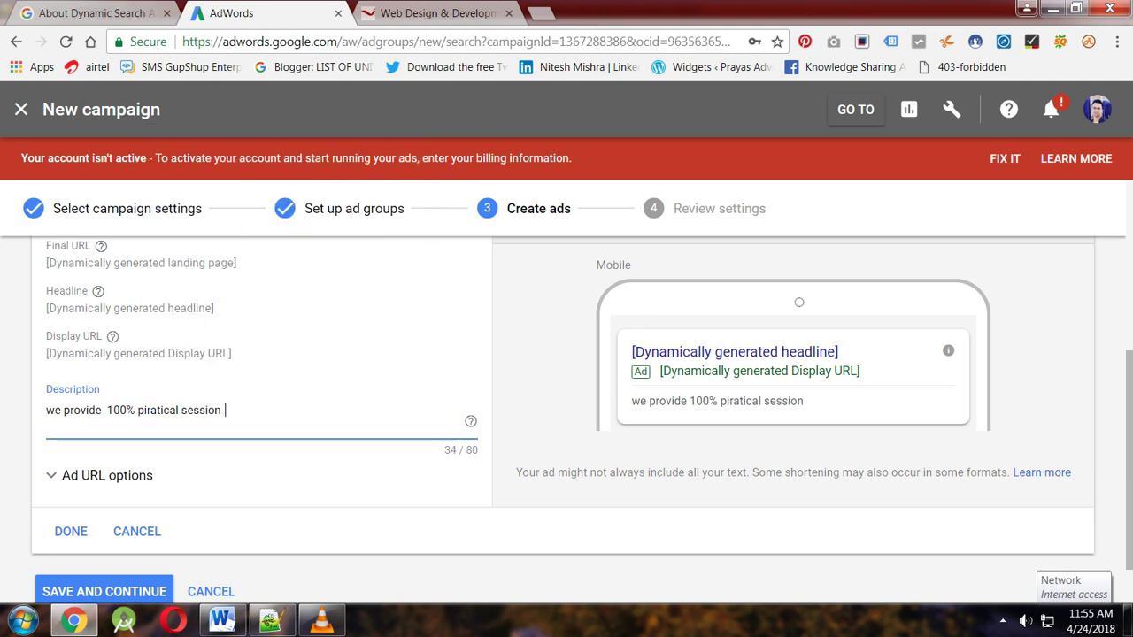
# Complete the ad description with "during course also provide notes and tips", staying within the 80-character limit
pyautogui.write('during course')
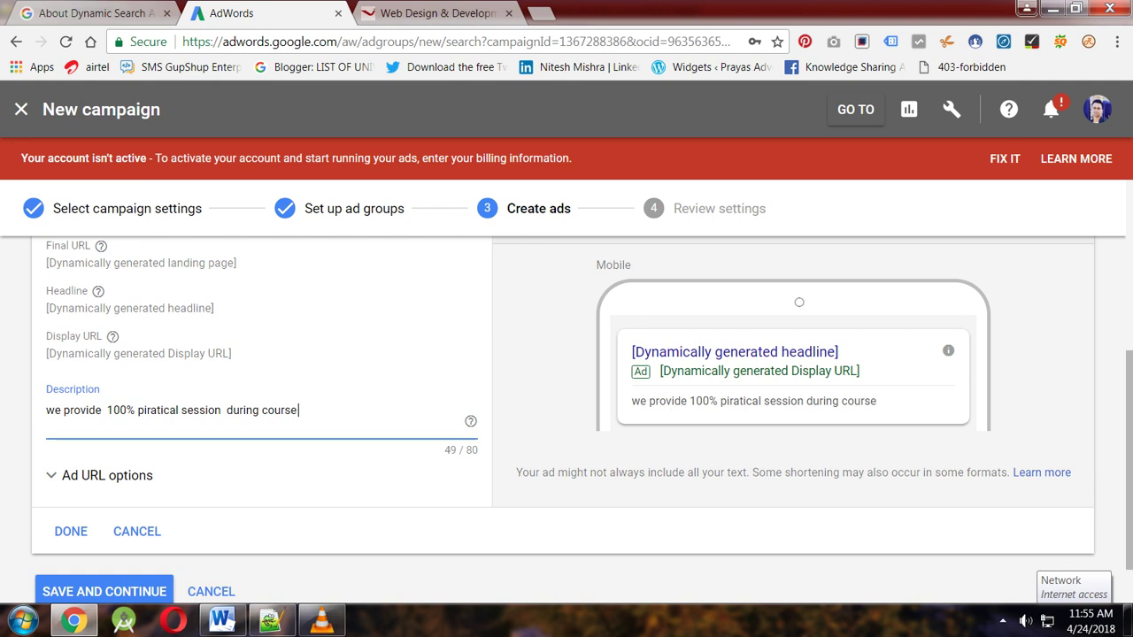
pyautogui.write('  also provide notes')
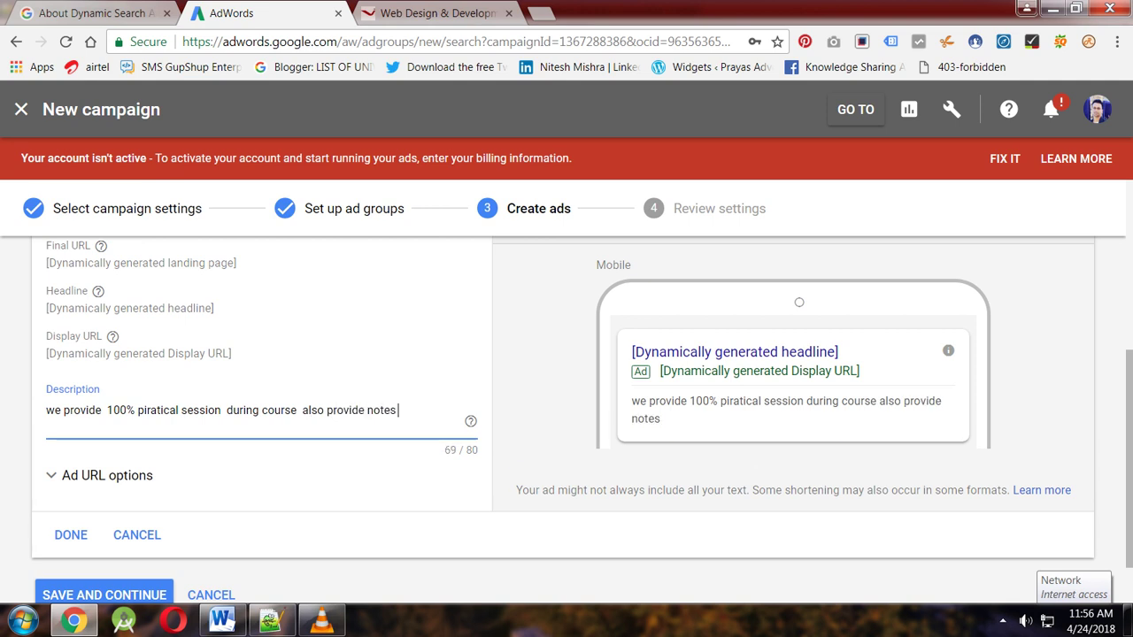
pyautogui.write(' and tips a')
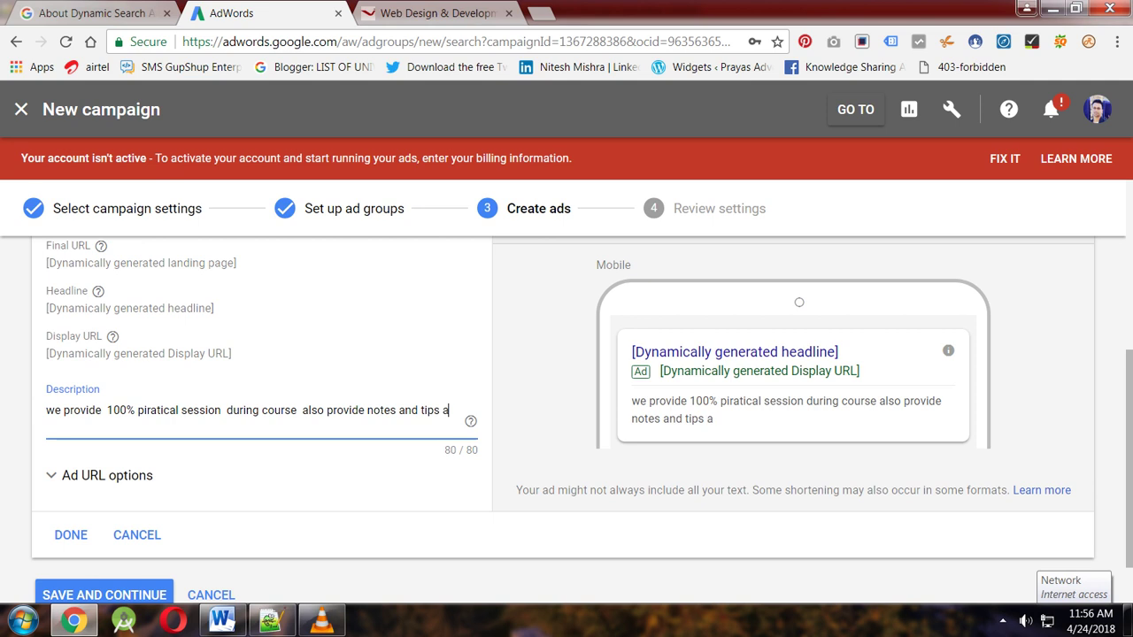
pyautogui.write('nd')
pyautogui.press('BackSpace')
pyautogui.press('BackSpace')
pyautogui.press('BackSpace')
pyautogui.press('BackSpace')
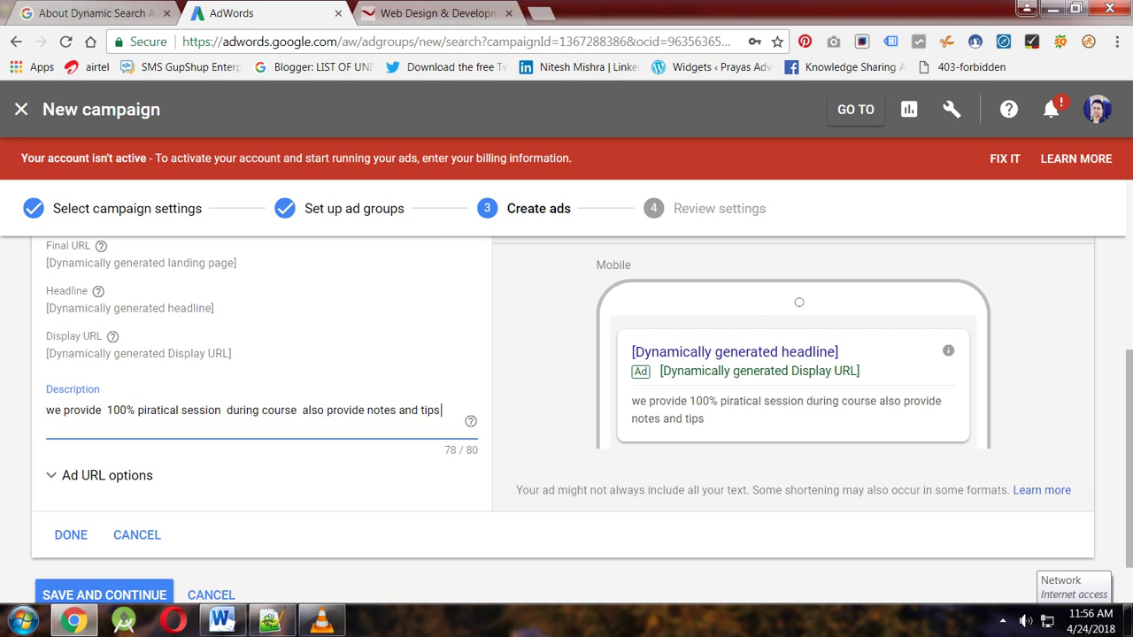
# Examine the ad's dynamically generated final URL, headline and display URL fields
pyautogui.scroll(1, 566, 422)
pyautogui.press('Tab')
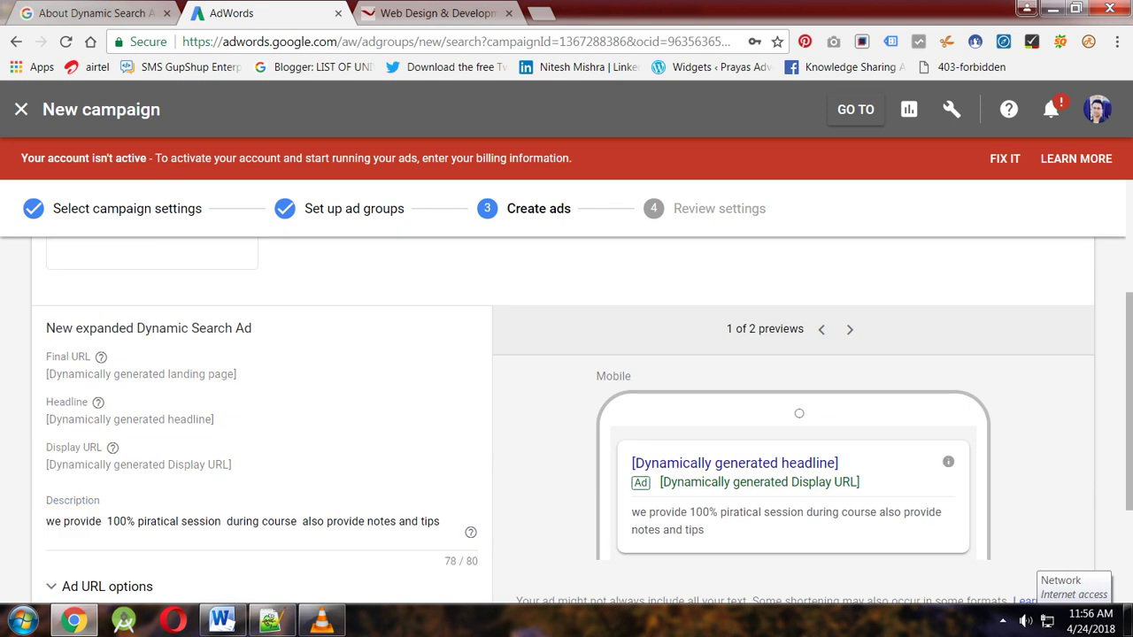
pyautogui.moveTo(52, 356); pyautogui.dragTo(237, 375)
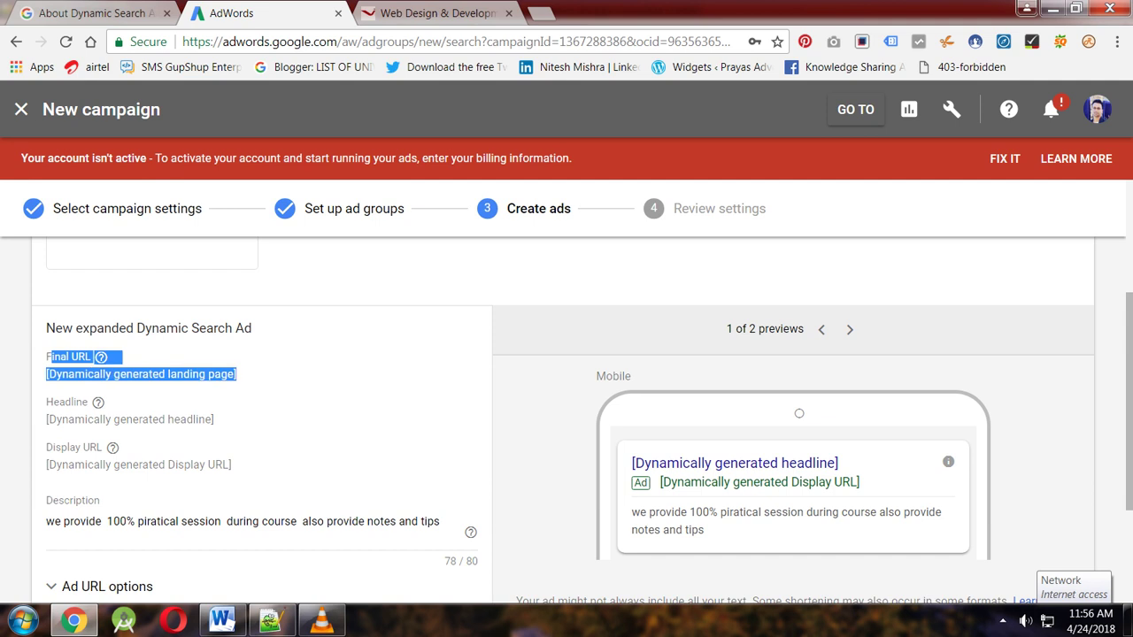
pyautogui.click(257, 379)
pyautogui.moveTo(46, 402); pyautogui.dragTo(149, 464)
pyautogui.click(135, 420)
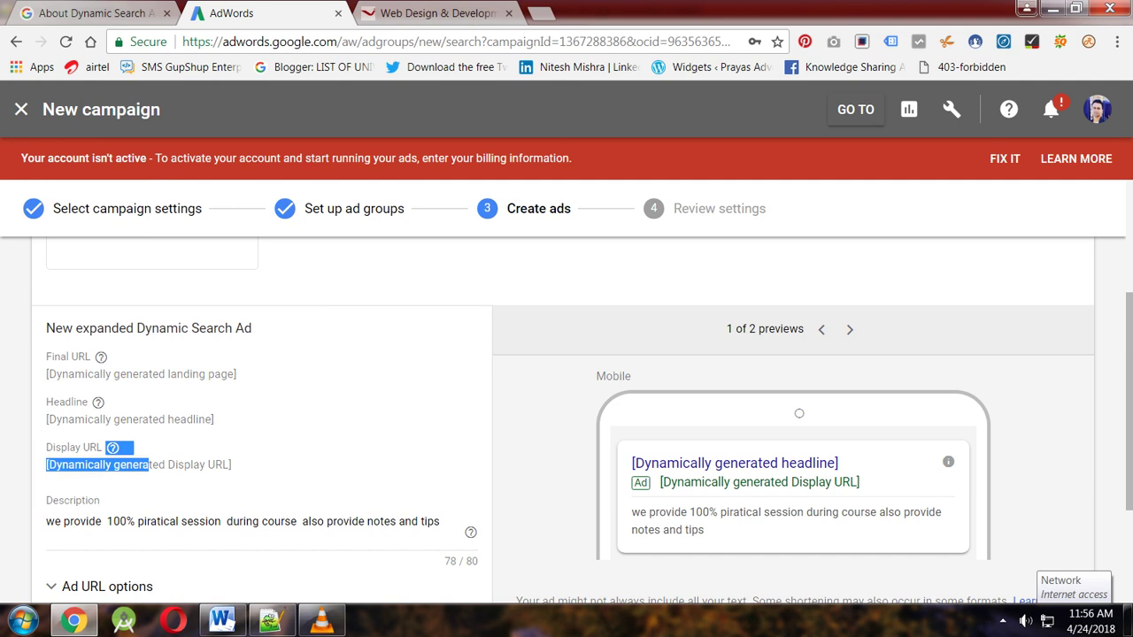
pyautogui.click(149, 465)
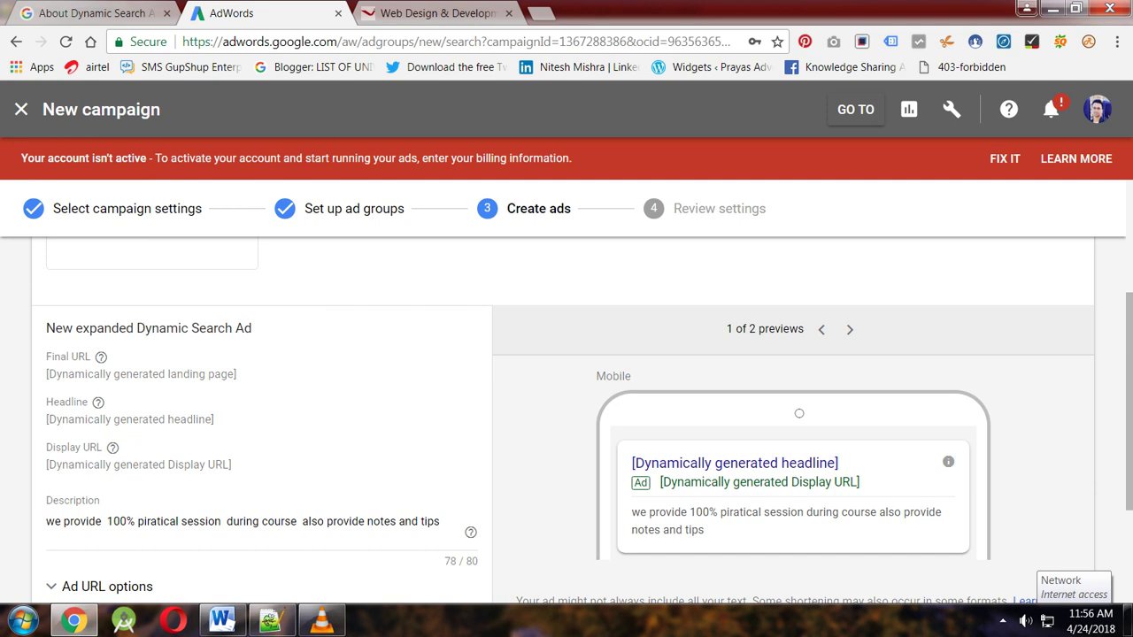
pyautogui.moveTo(46, 329); pyautogui.dragTo(232, 465)
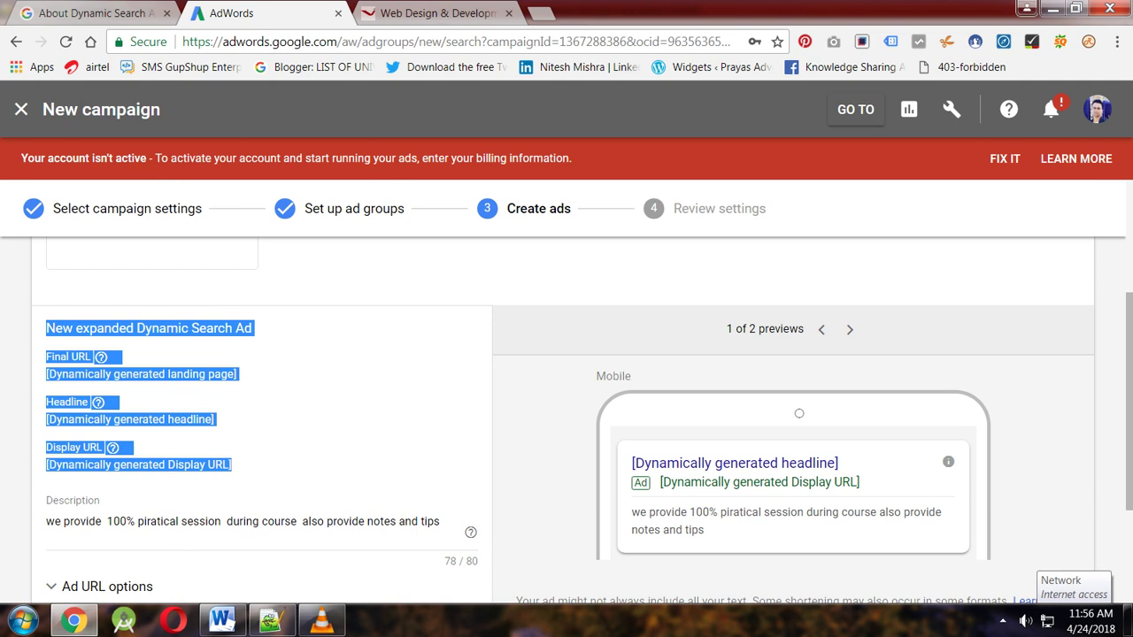
pyautogui.click(234, 465)
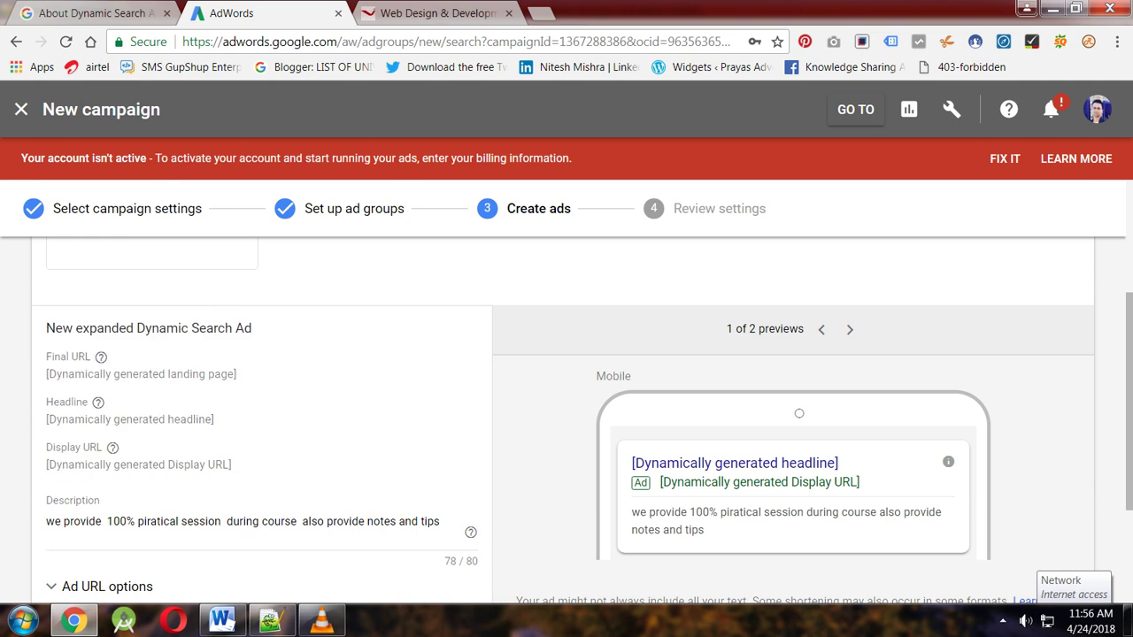
pyautogui.moveTo(94, 358); pyautogui.dragTo(89, 403)
pyautogui.click(90, 403)
# Finish the new ad, then save it and continue to the campaign review
pyautogui.scroll(-1, 563, 422)
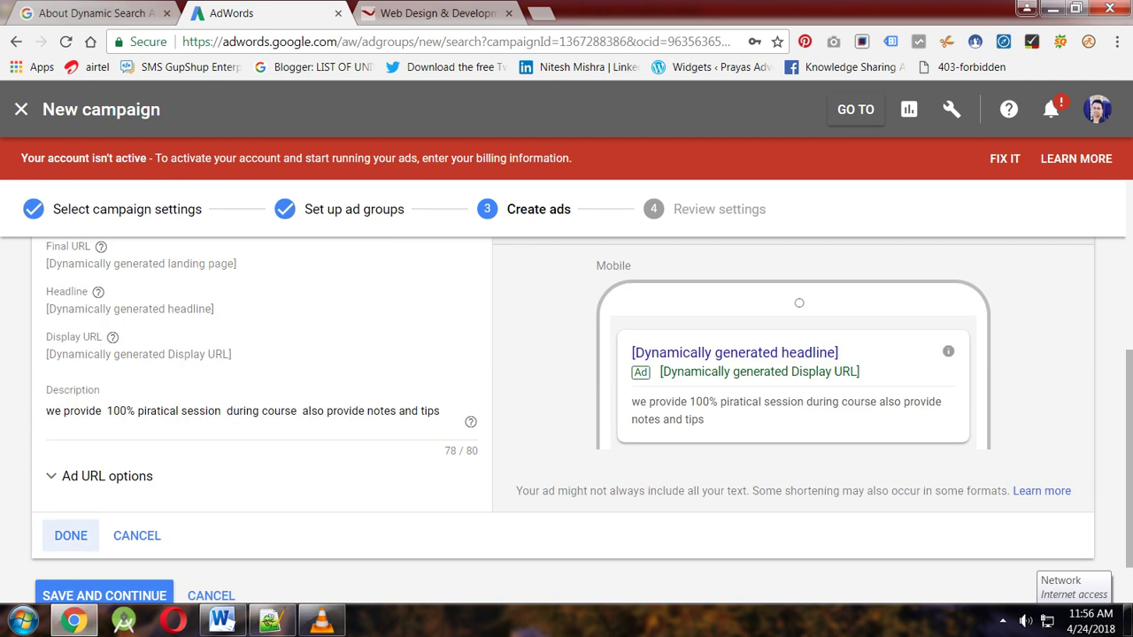
pyautogui.click(71, 535)
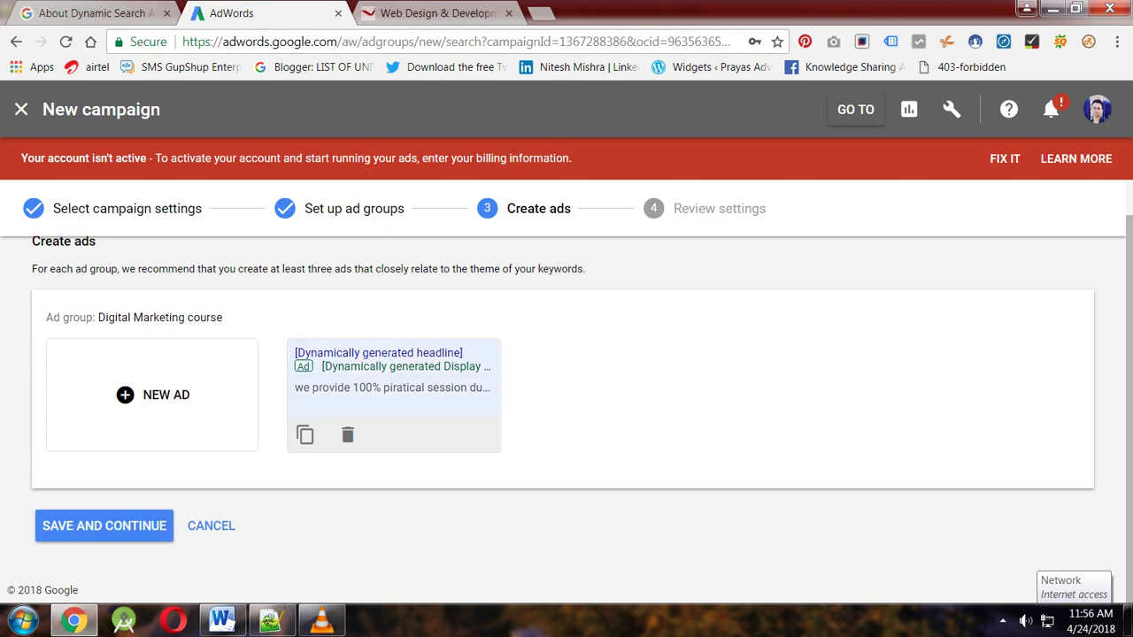
pyautogui.click(115, 527)
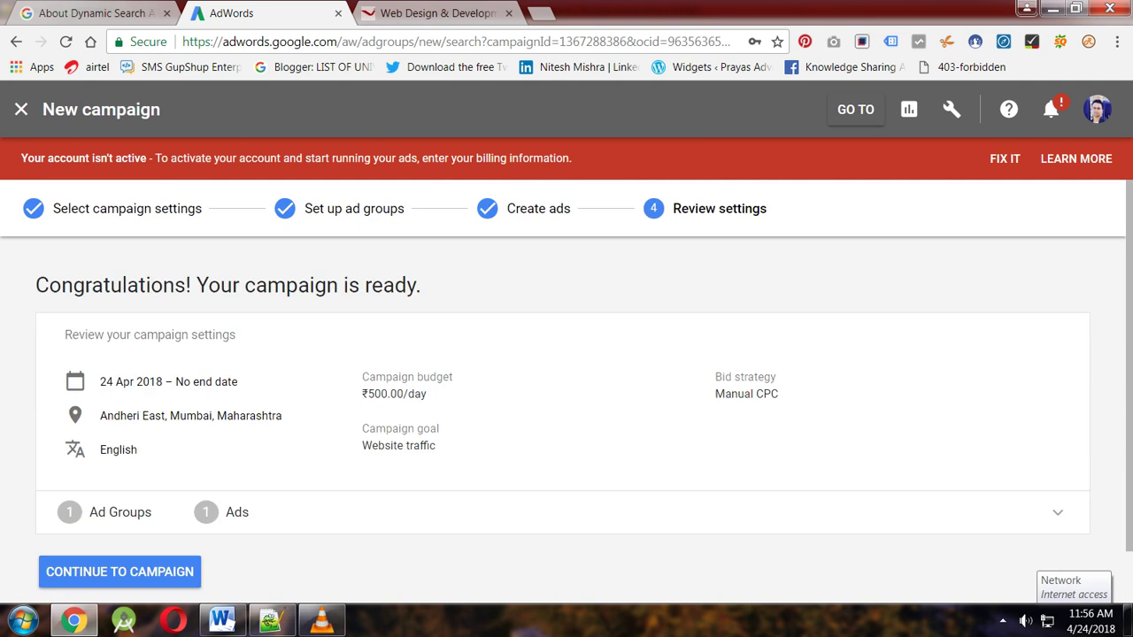
# Review the campaign summary's budget, goal and bid strategy
pyautogui.scroll(-1, 566, 452)
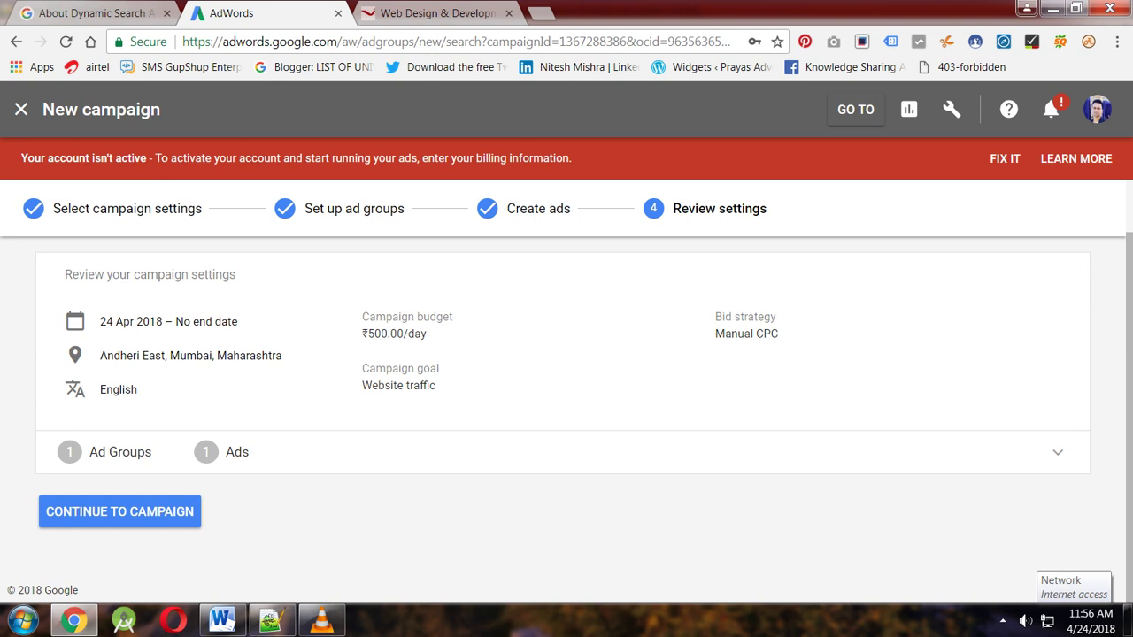
pyautogui.moveTo(391, 368); pyautogui.dragTo(363, 334)
pyautogui.moveTo(777, 317); pyautogui.dragTo(715, 335)
pyautogui.click(767, 319)
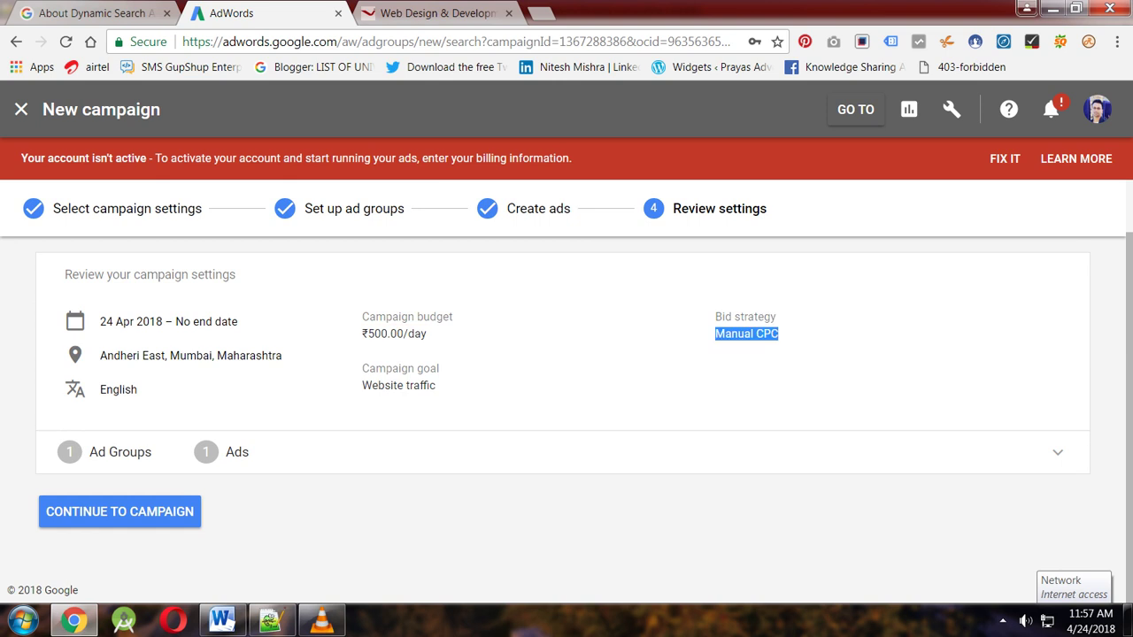
pyautogui.doubleClick(757, 318)
pyautogui.click(761, 390)
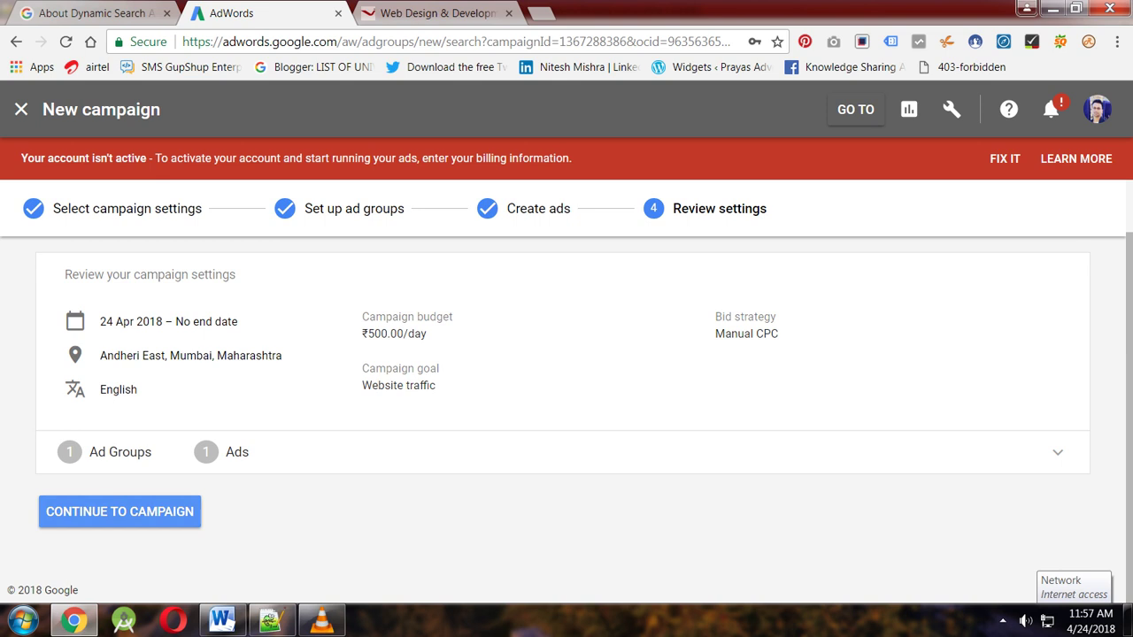
# Continue from the settings review to the new campaign and check the ad group's status, default bid and type
pyautogui.click(119, 512)
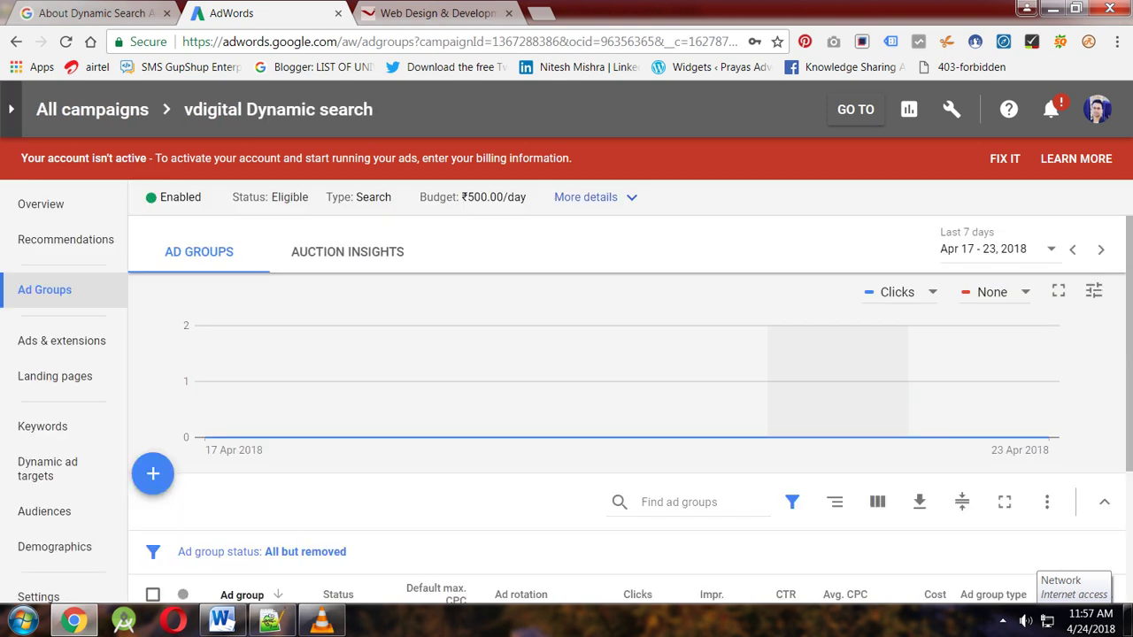
pyautogui.scroll(-2, 619, 398)
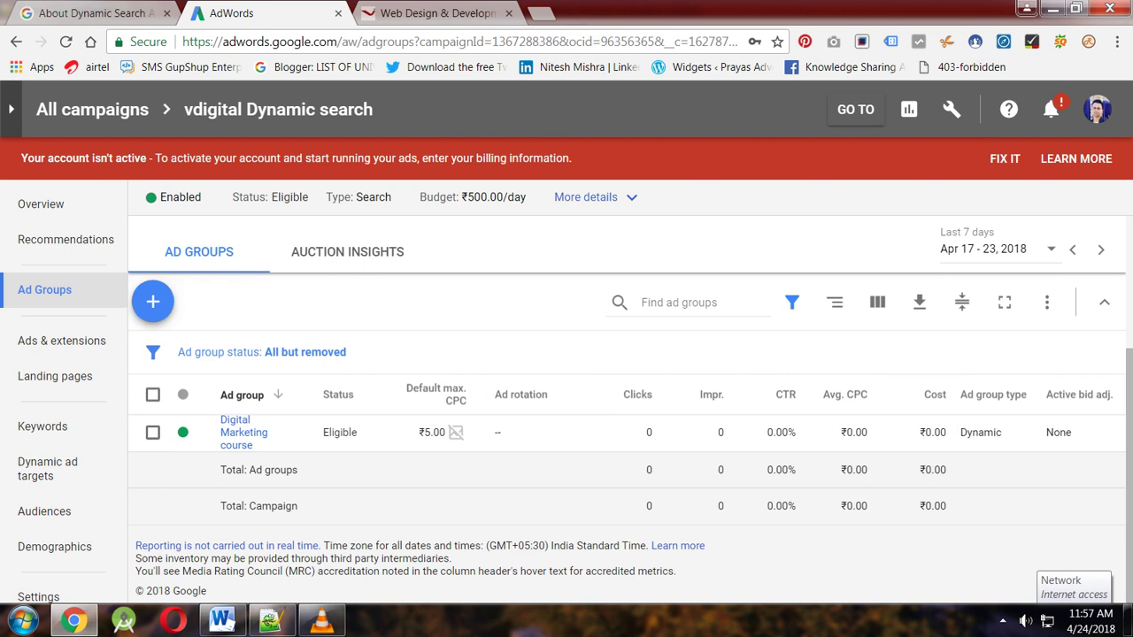
pyautogui.scroll(1, 620, 398)
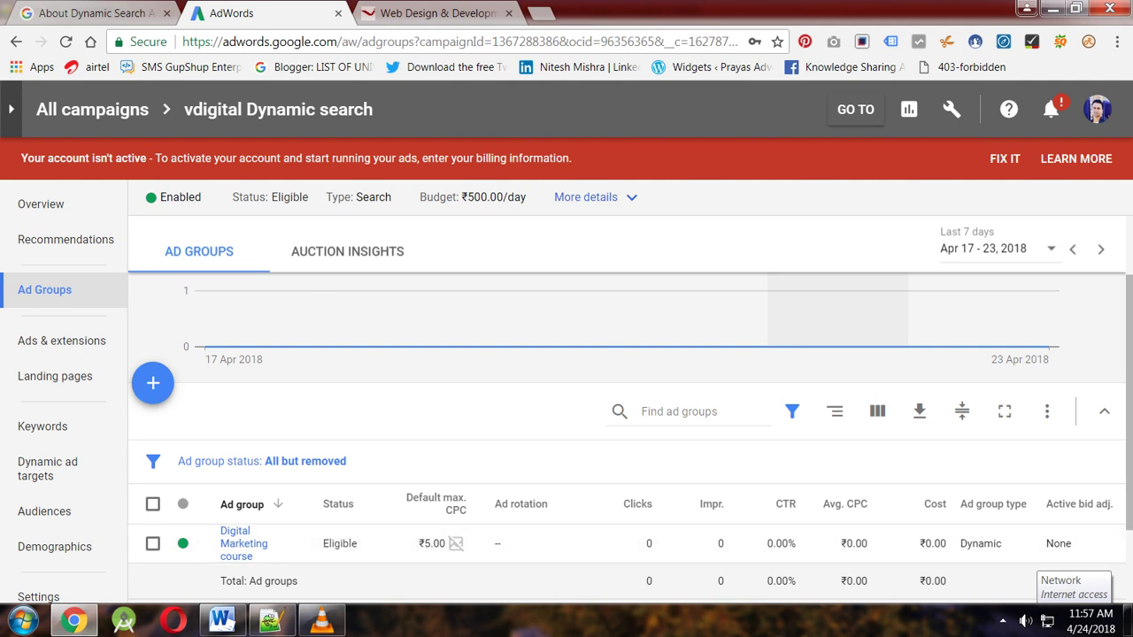
pyautogui.scroll(-1, 619, 398)
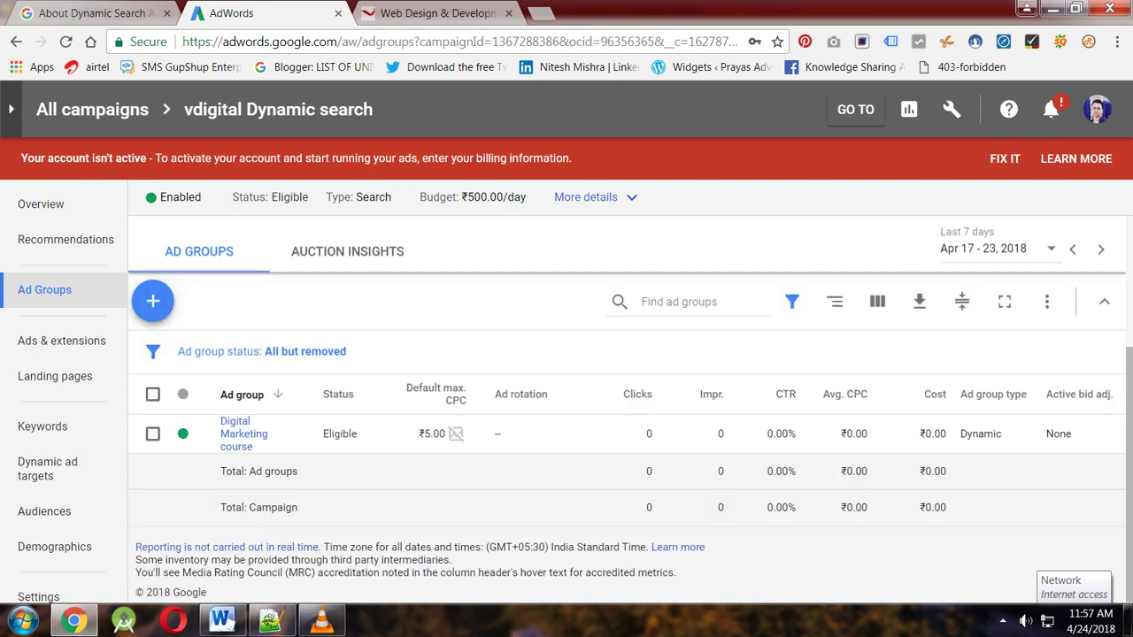
pyautogui.scroll(1, 620, 399)
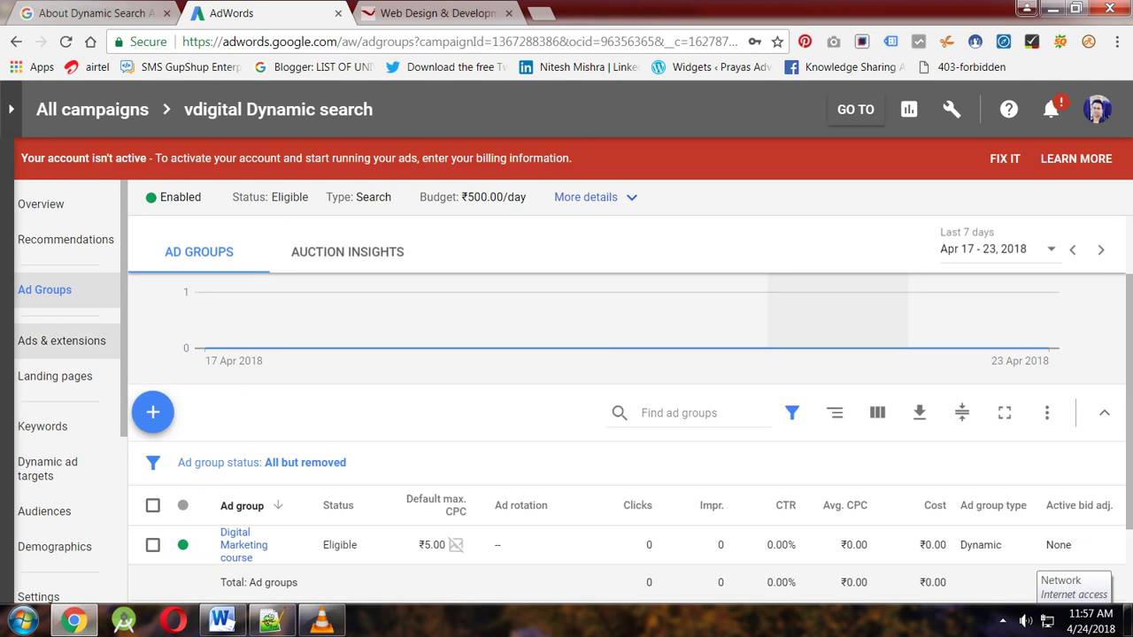
# Open the campaign's ads list and examine the dynamic search ad's text, status, ad group, type and performance columns
pyautogui.click(62, 342)
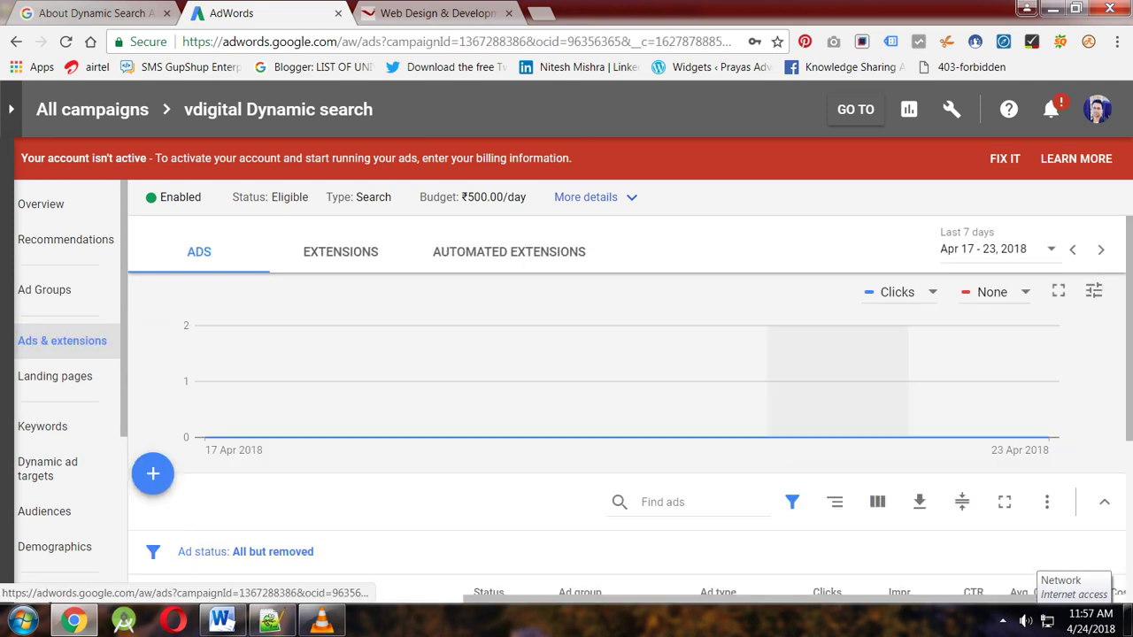
pyautogui.scroll(-2, 620, 398)
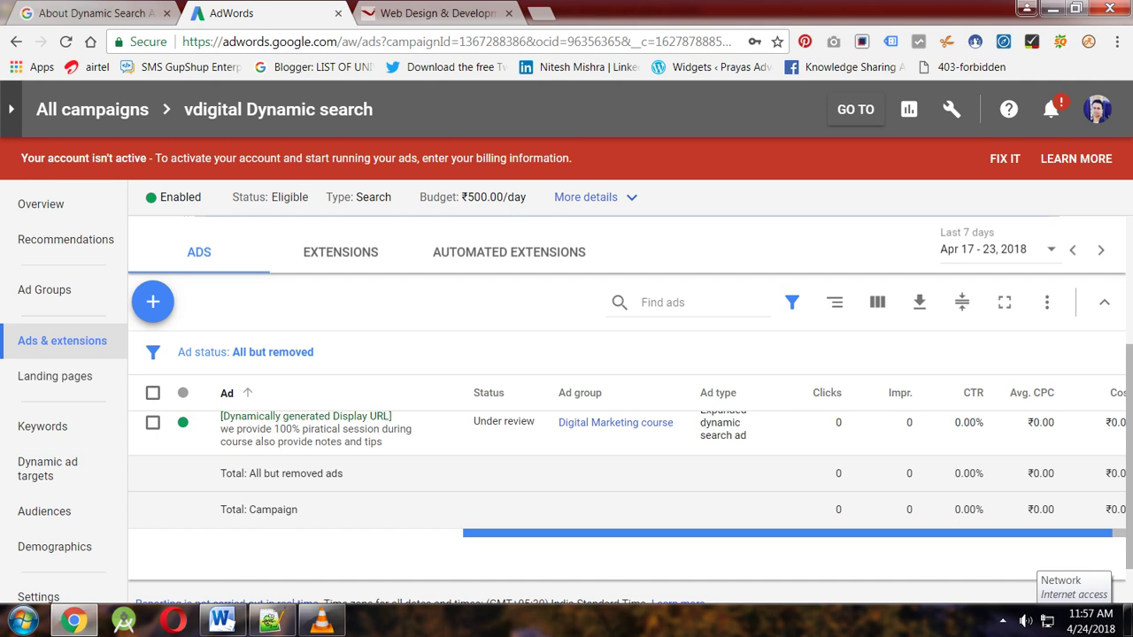
pyautogui.moveTo(788, 533); pyautogui.dragTo(801, 533)
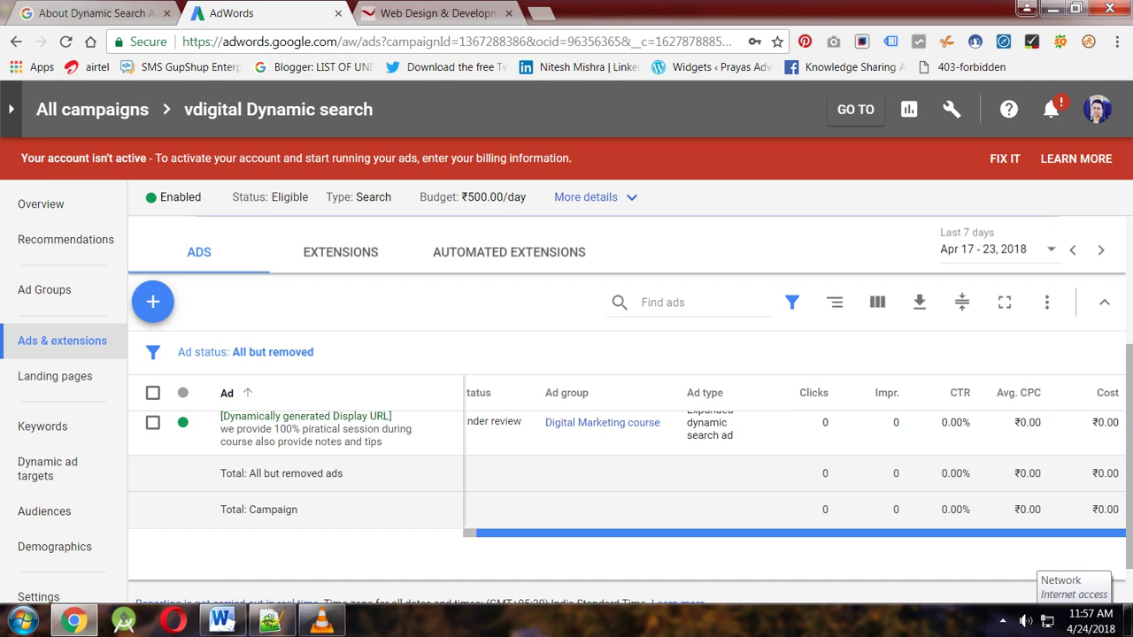
pyautogui.hscroll(-1, 794, 457)
pyautogui.scroll(1, 630, 425)
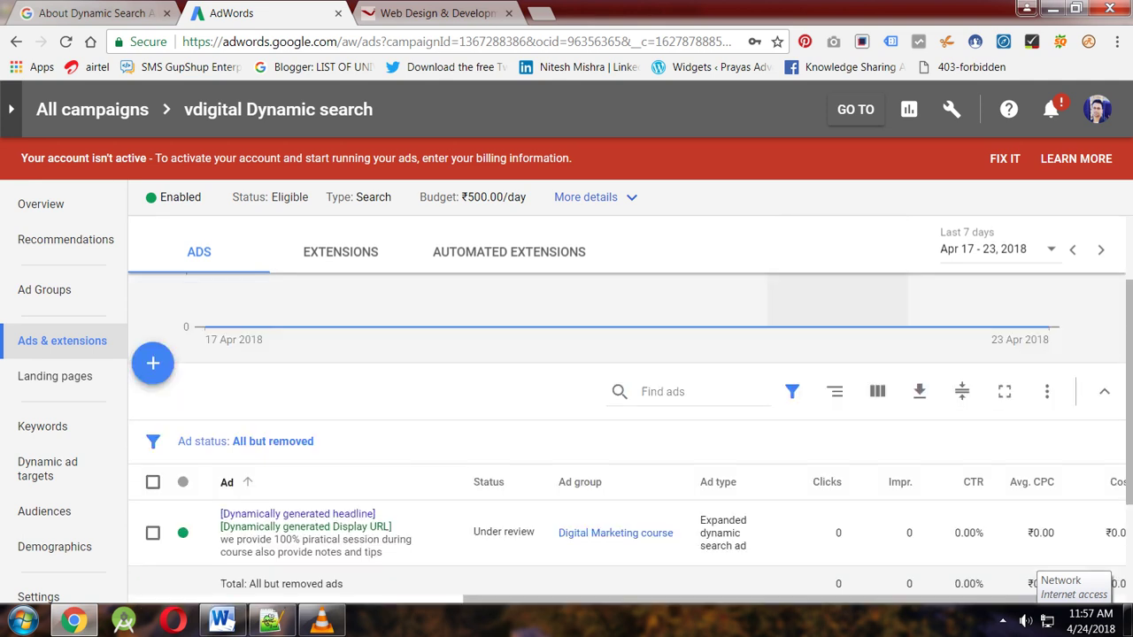
pyautogui.scroll(-1, 631, 425)
pyautogui.scroll(1, 630, 425)
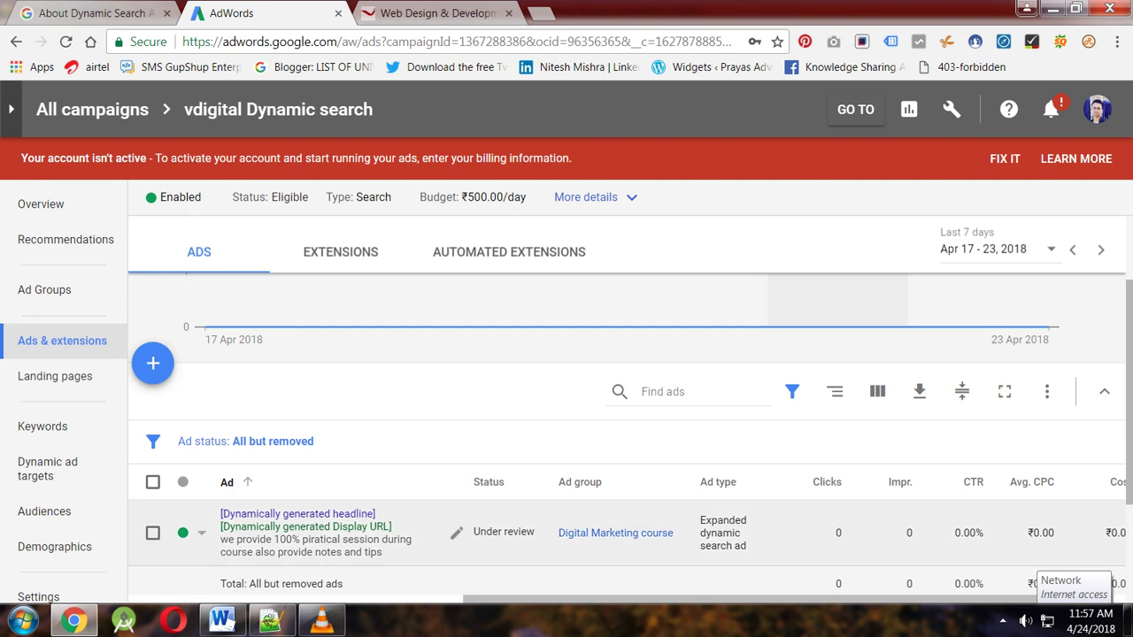
pyautogui.moveTo(631, 599); pyautogui.dragTo(644, 599)
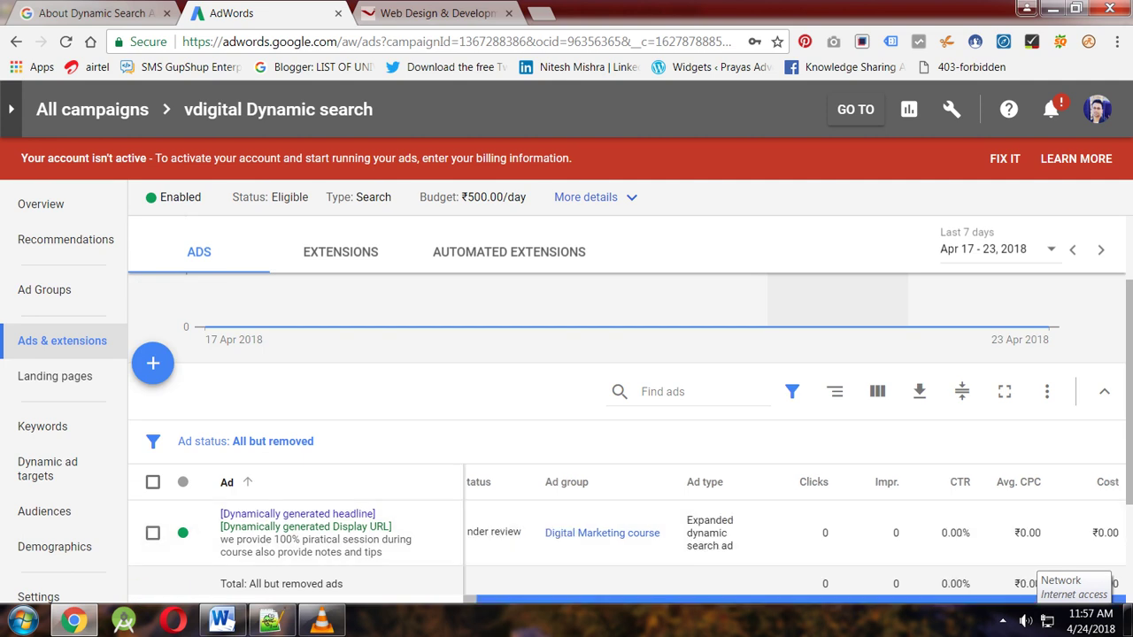
pyautogui.hscroll(-1, 794, 535)
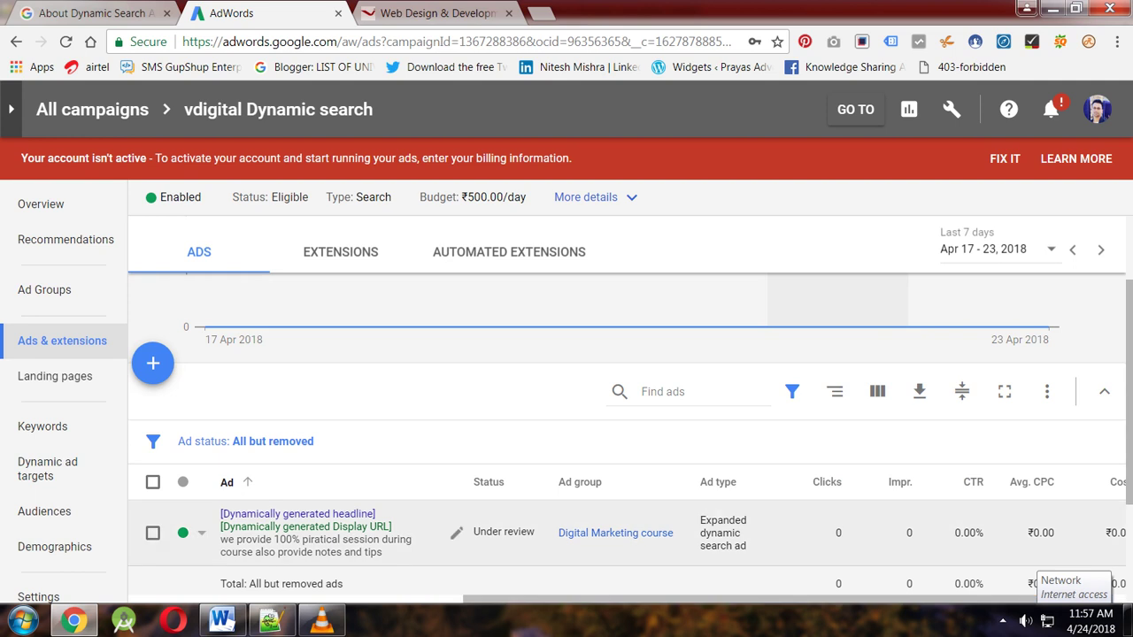